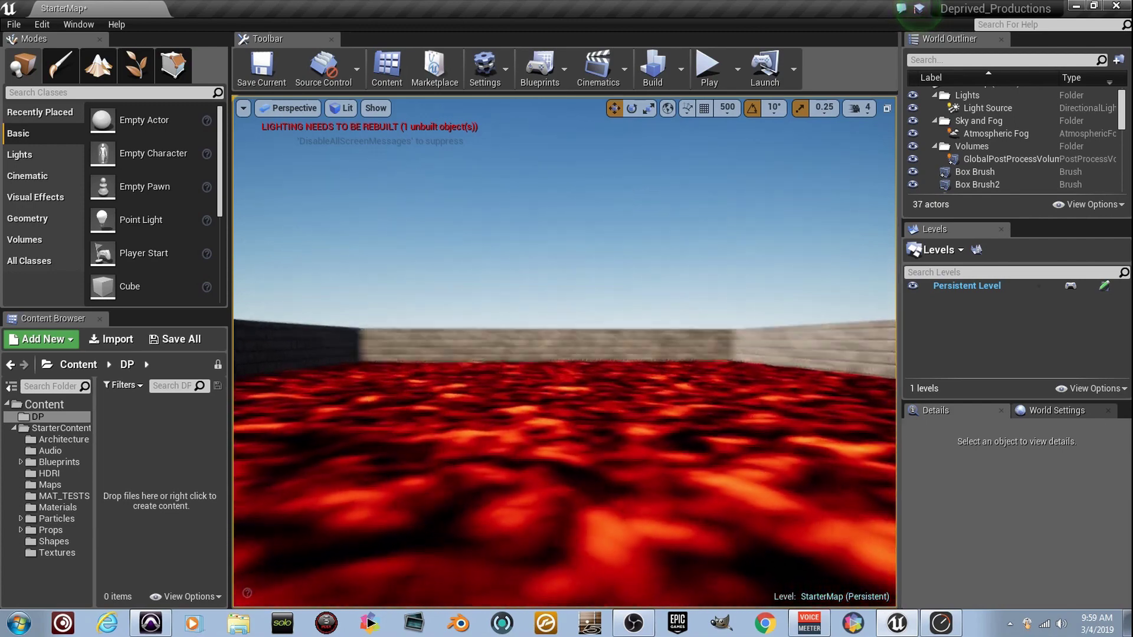
# Look around the lava pool, then create a new material named Particle in the DP folder.
pyautogui.moveTo(565, 351); pyautogui.dragTo(527, 318, button='right')
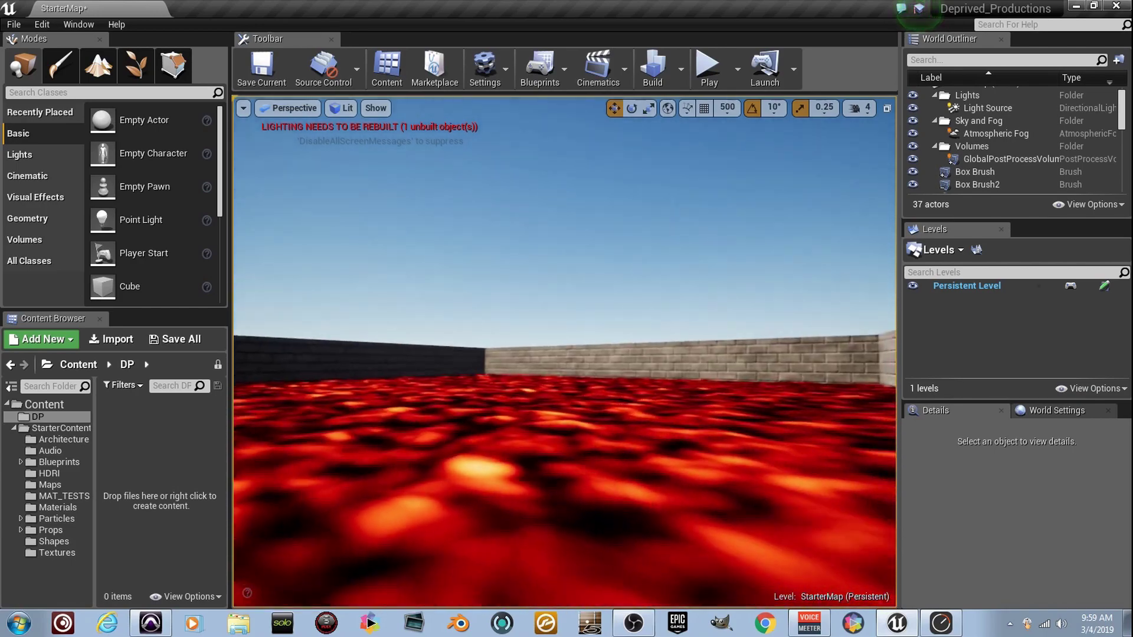
pyautogui.moveTo(565, 352); pyautogui.dragTo(640, 351, button='right')
pyautogui.press('a')
pyautogui.moveTo(483, 319)
pyautogui.mouseDown(button='right')
pyautogui.moveTo(448, 318)
pyautogui.moveTo(472, 319)
pyautogui.mouseUp(button='right')
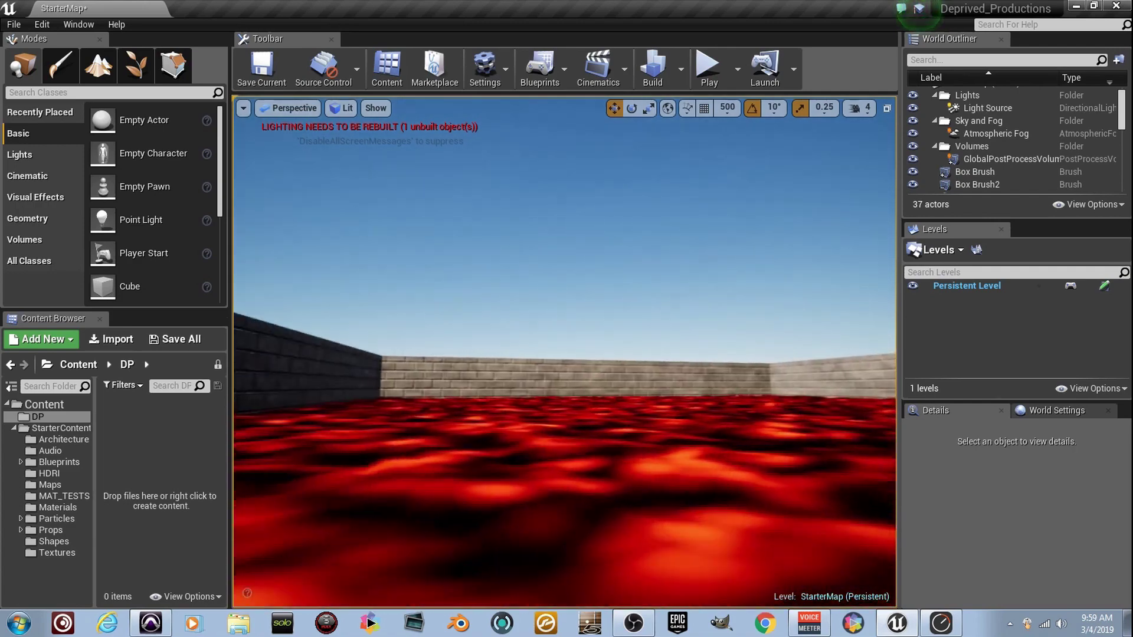
pyautogui.moveTo(472, 319); pyautogui.dragTo(529, 339, button='right')
pyautogui.moveTo(426, 317); pyautogui.dragTo(449, 317, button='right')
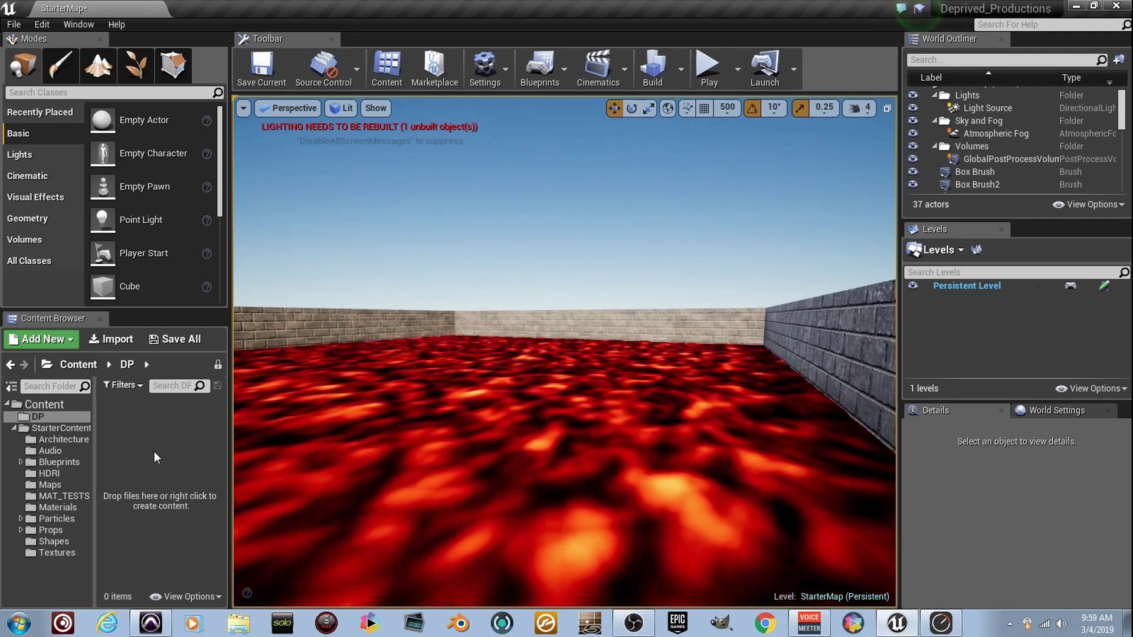
pyautogui.rightClick(154, 452)
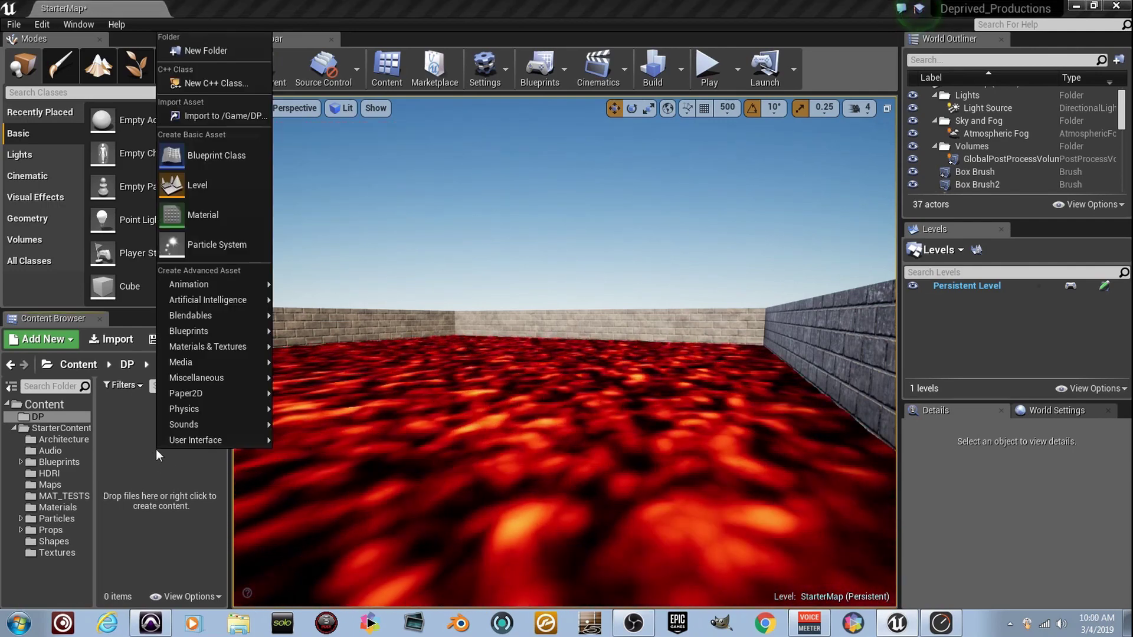
pyautogui.click(219, 217)
pyautogui.write('Particle')
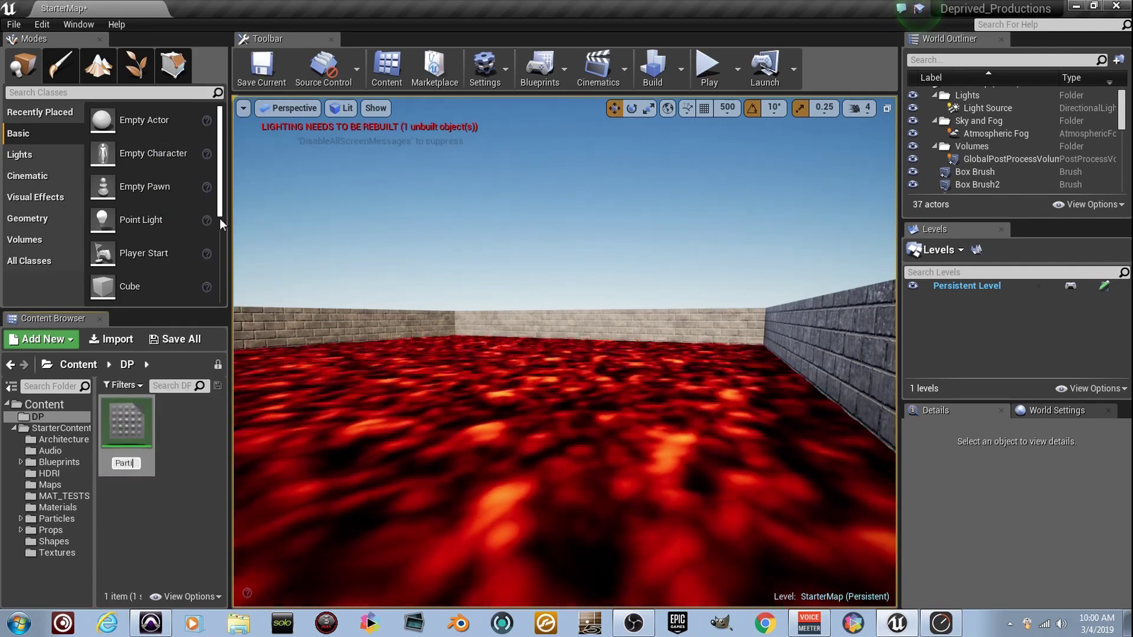
pyautogui.press('Return')
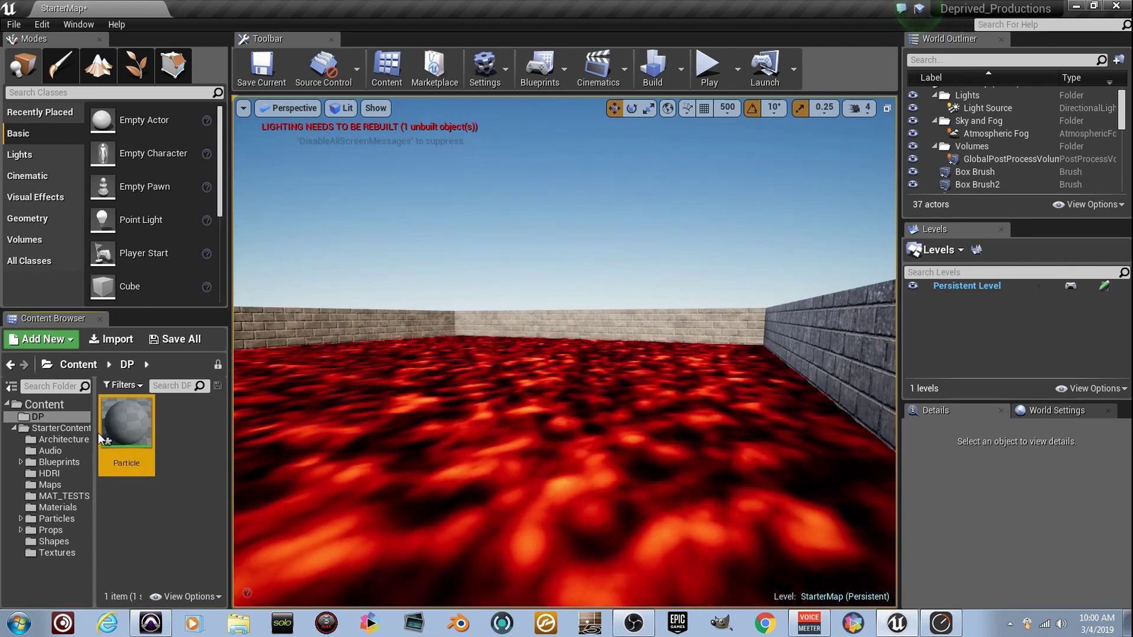
# Open the Particle material and set Blend Mode to Translucent and Shading Model to Unlit.
pyautogui.doubleClick(124, 434)
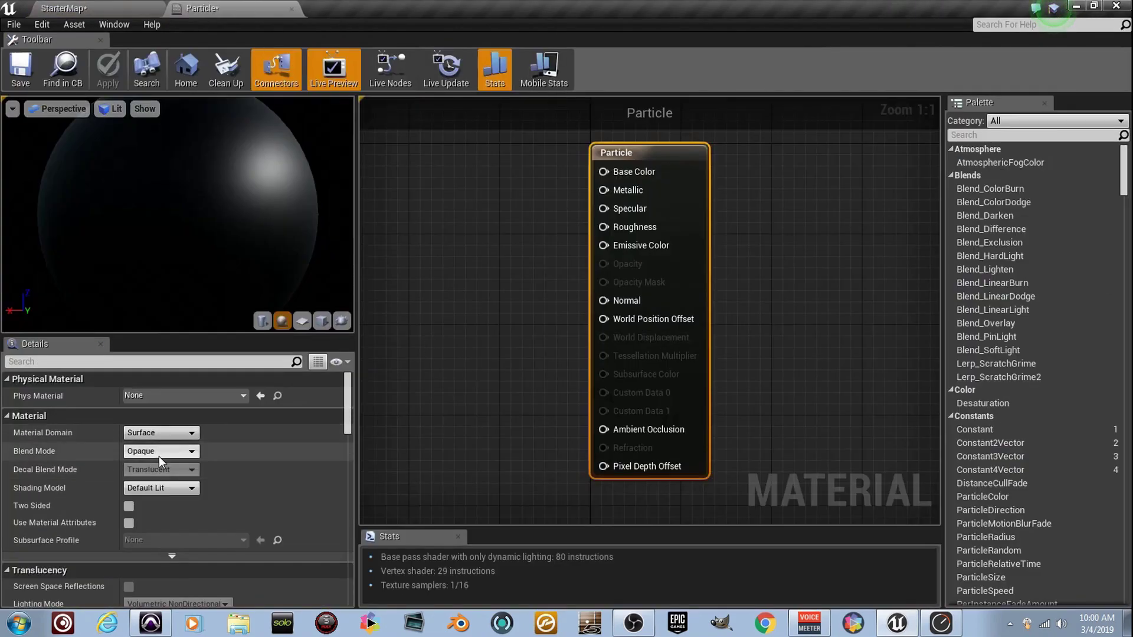
pyautogui.click(159, 453)
pyautogui.click(188, 482)
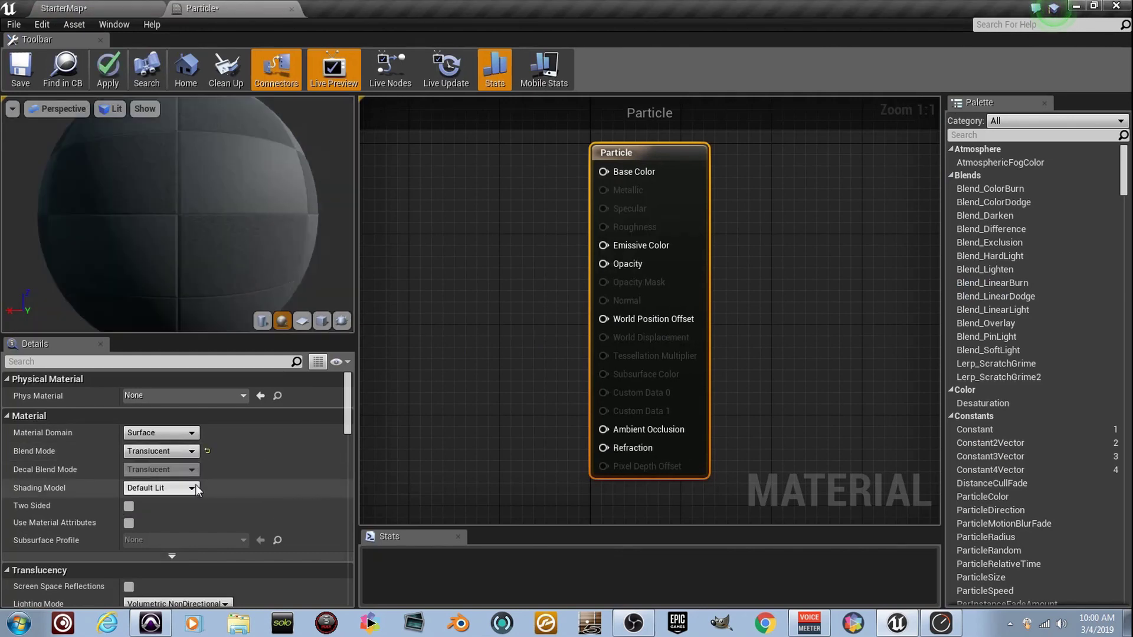
pyautogui.click(173, 489)
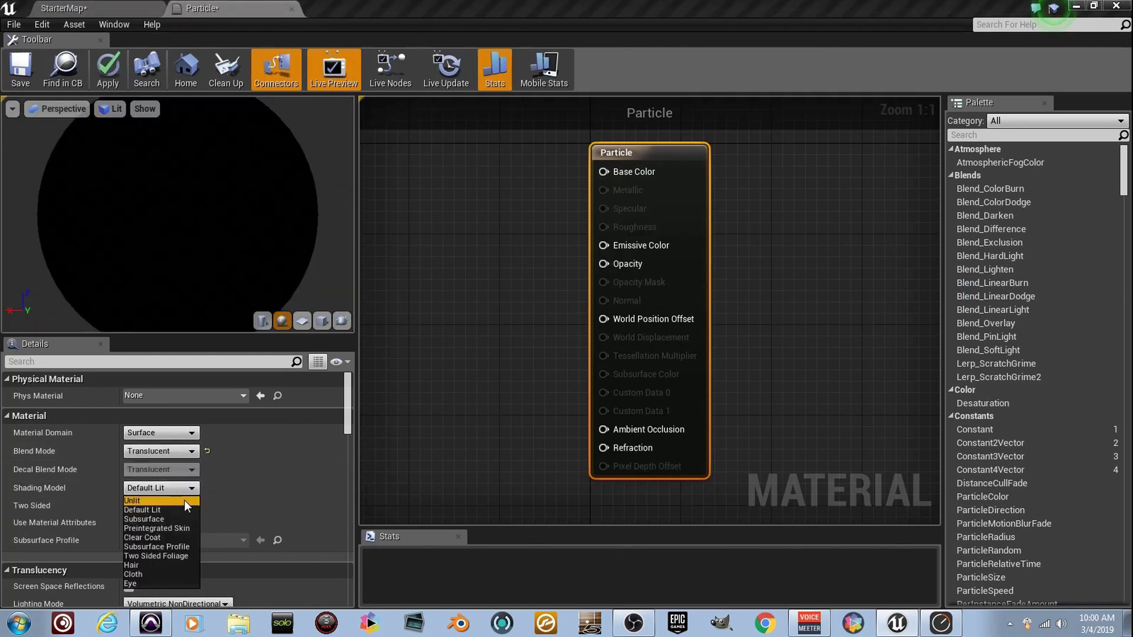
pyautogui.click(180, 505)
# Add a Particle Color node to the material graph.
pyautogui.moveTo(463, 358); pyautogui.dragTo(568, 400, button='right')
pyautogui.rightClick(505, 265)
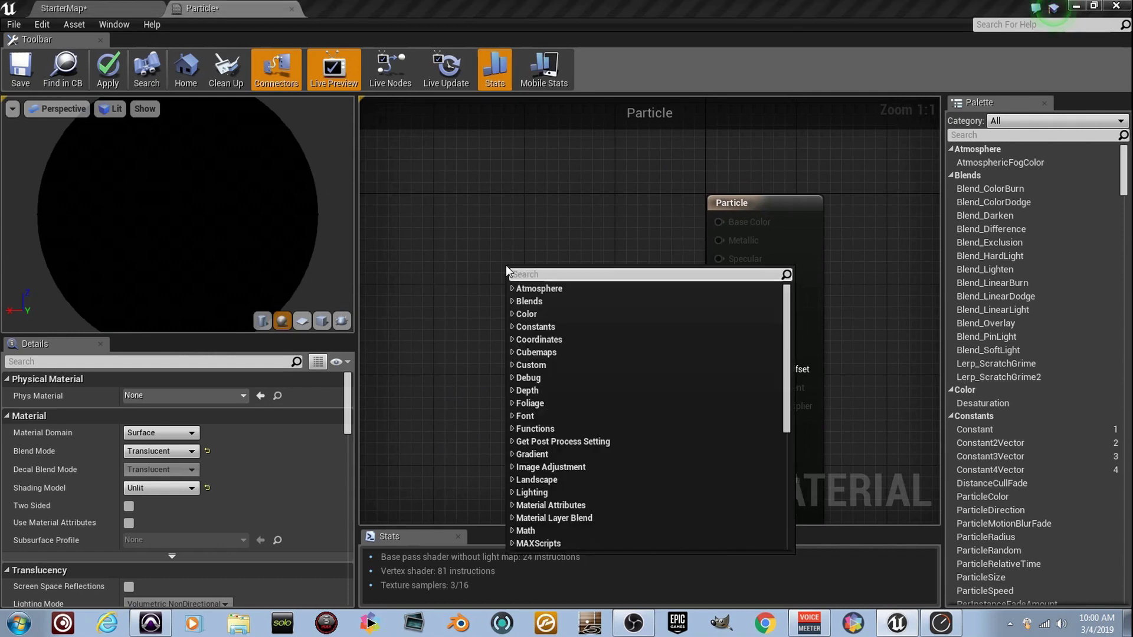
pyautogui.write('parti')
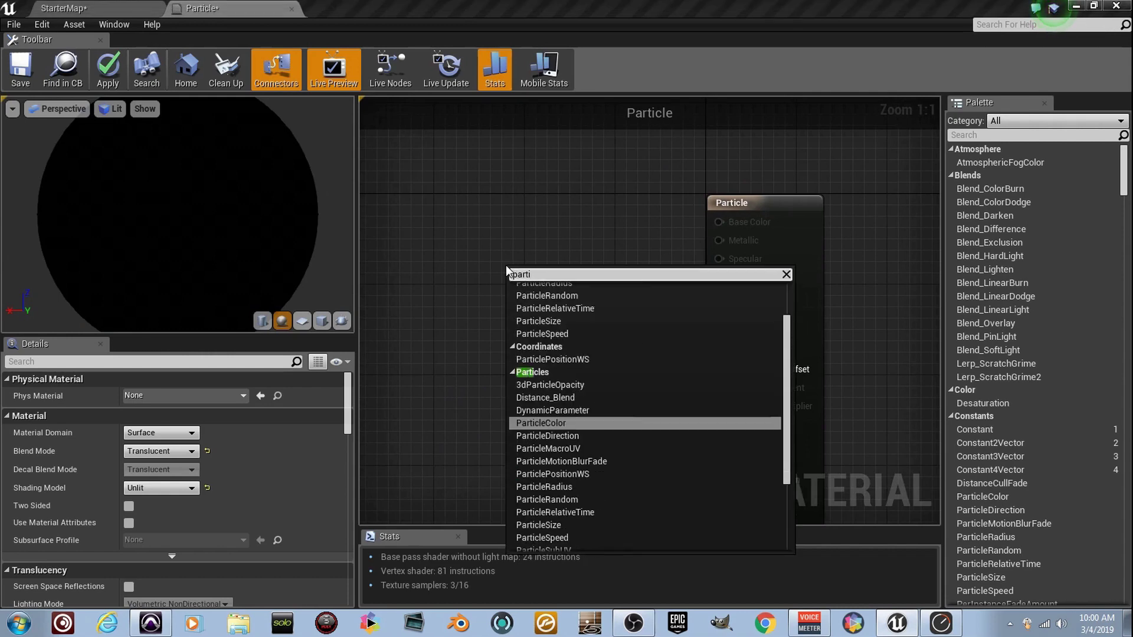
pyautogui.press('Return')
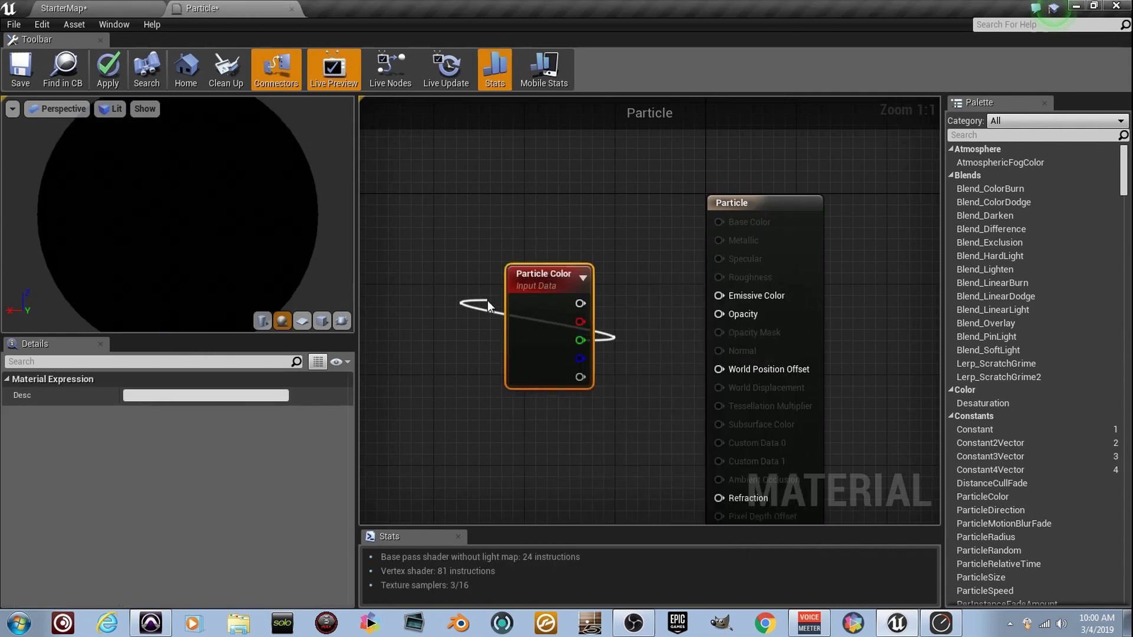
pyautogui.moveTo(487, 301); pyautogui.dragTo(429, 273)
pyautogui.click(455, 362)
pyautogui.moveTo(435, 275); pyautogui.dragTo(585, 249, button='right')
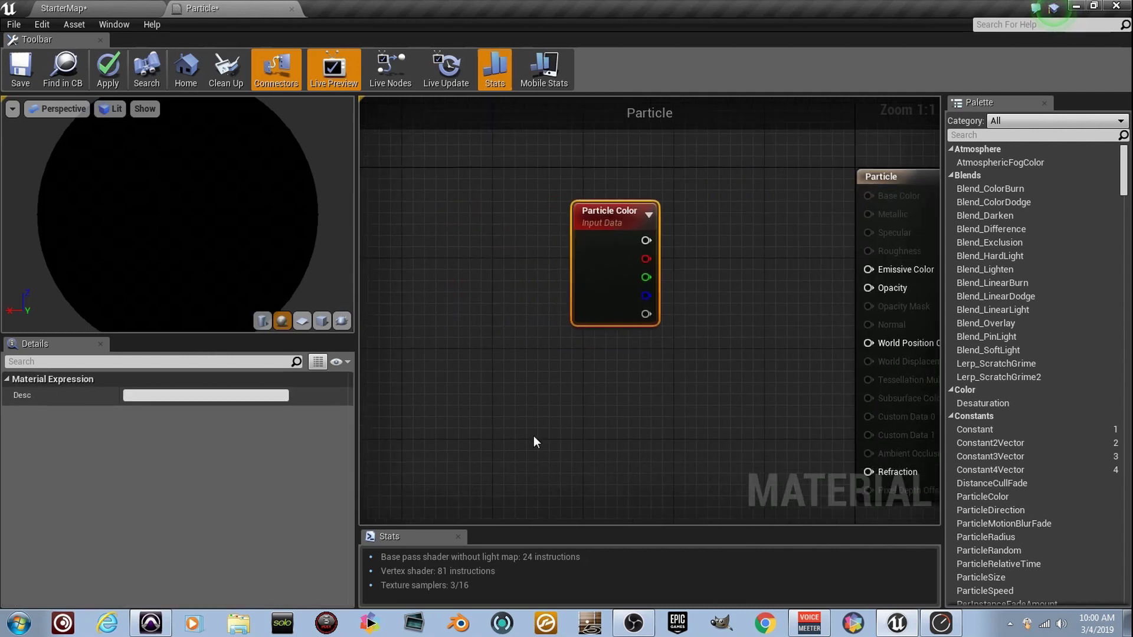
pyautogui.rightClick(533, 436)
# Add a RadialGradientExponential node and arrange it beside the Particle Color node.
pyautogui.write('raid')
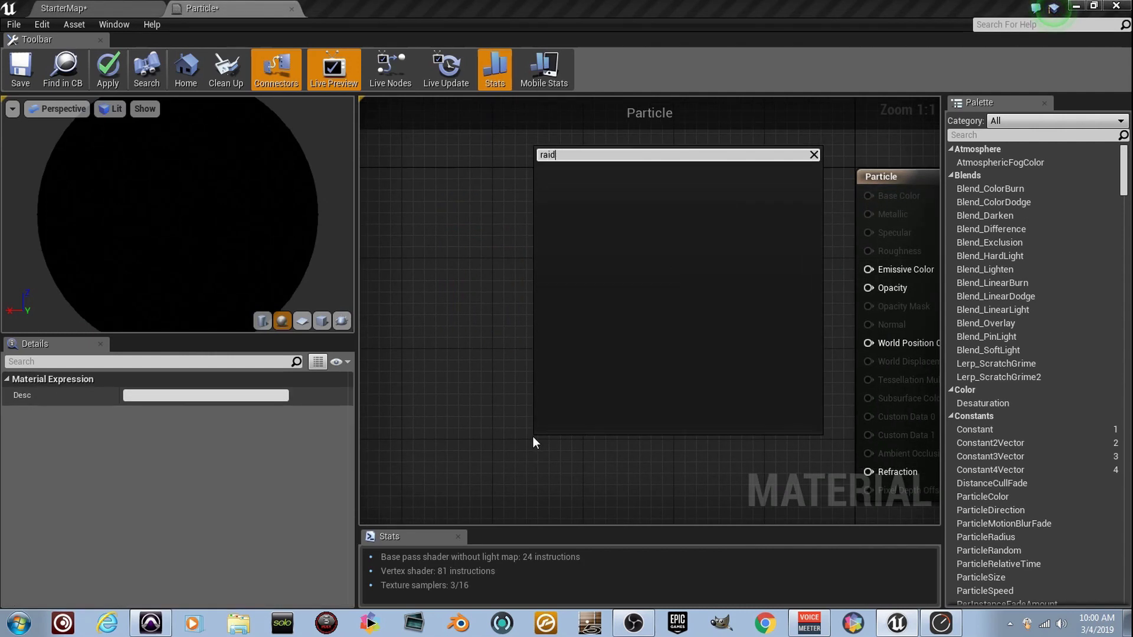
pyautogui.press('BackSpace')
pyautogui.press('BackSpace')
pyautogui.write('dial')
pyautogui.press('Return')
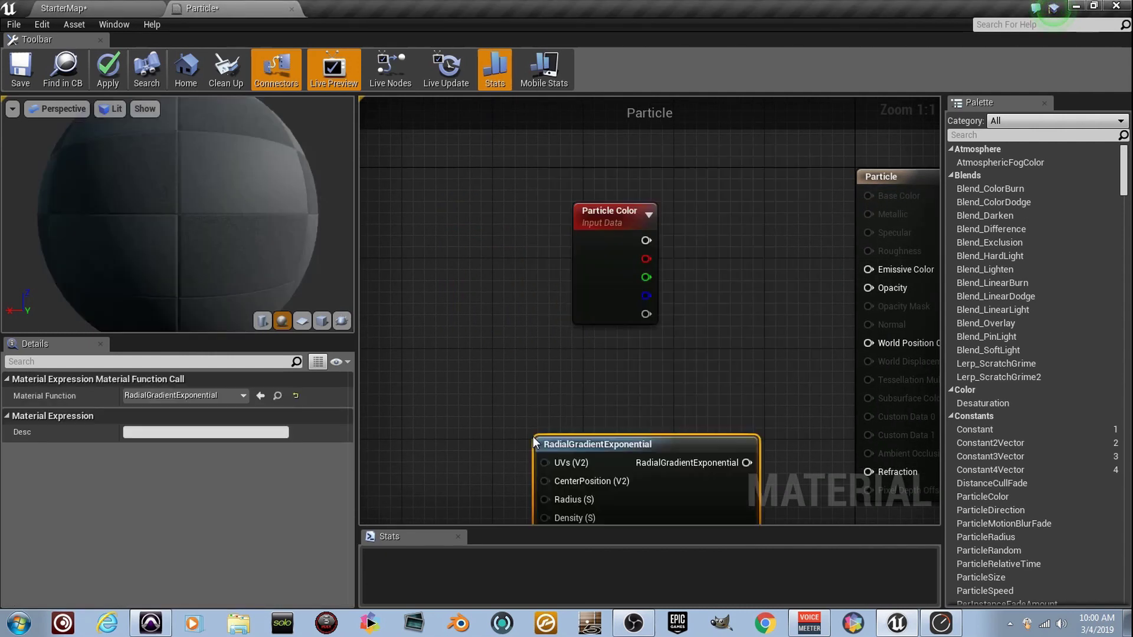
pyautogui.moveTo(607, 460); pyautogui.dragTo(489, 397)
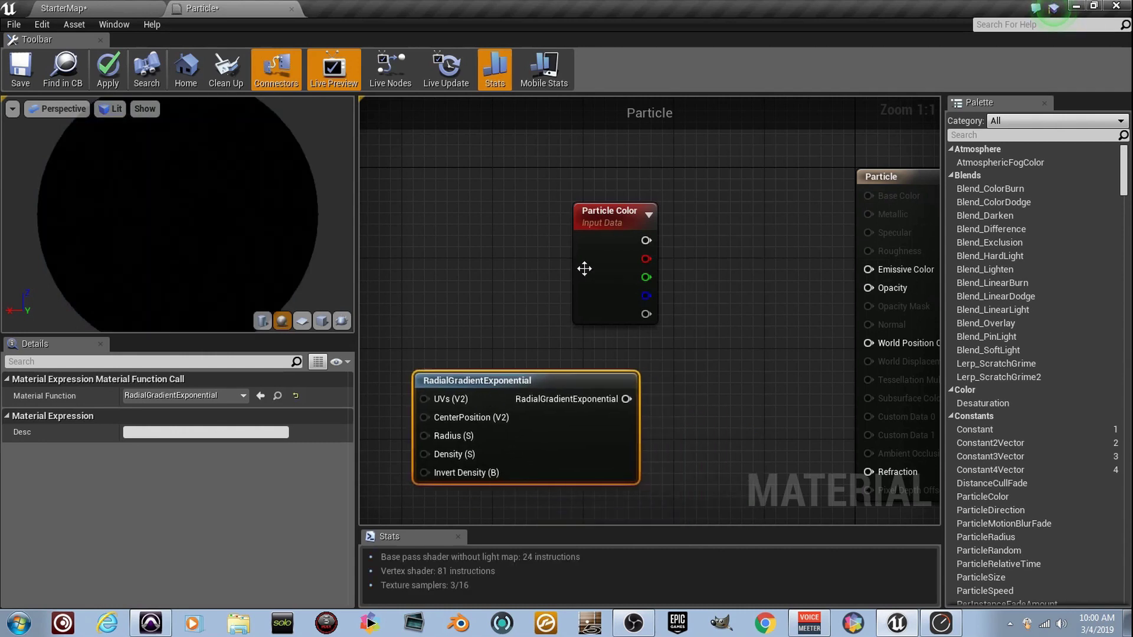
pyautogui.moveTo(611, 277); pyautogui.dragTo(575, 288)
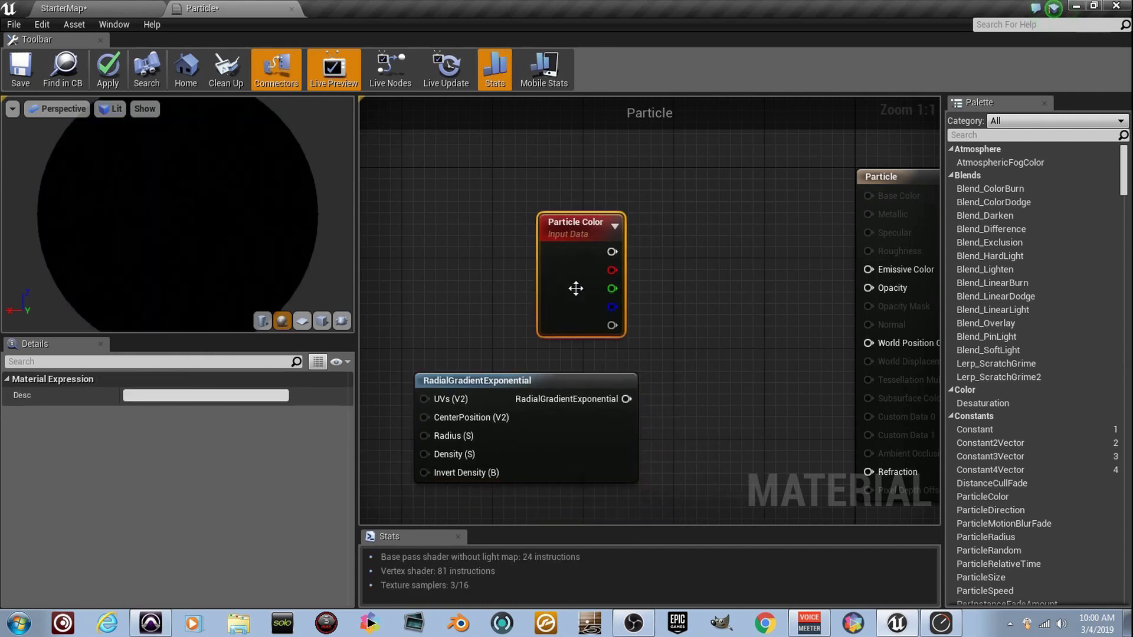
# Multiply Particle Color by the gradient and feed the result into Emissive Color.
pyautogui.click(716, 344)
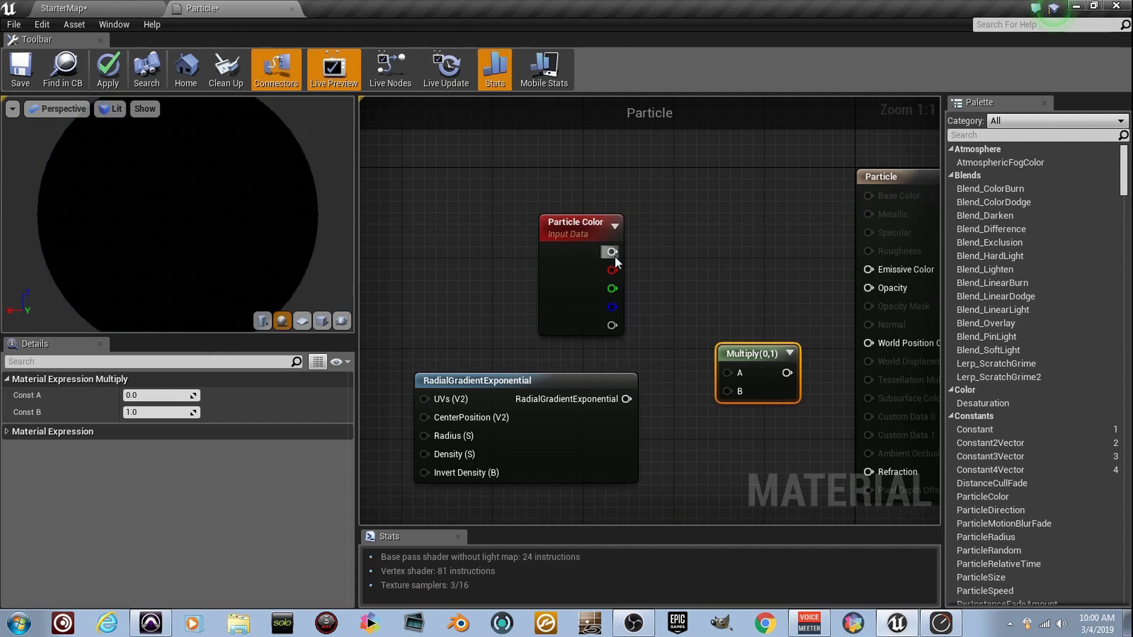
pyautogui.moveTo(731, 373); pyautogui.dragTo(732, 374)
pyautogui.moveTo(728, 391); pyautogui.dragTo(626, 400)
pyautogui.click(302, 321)
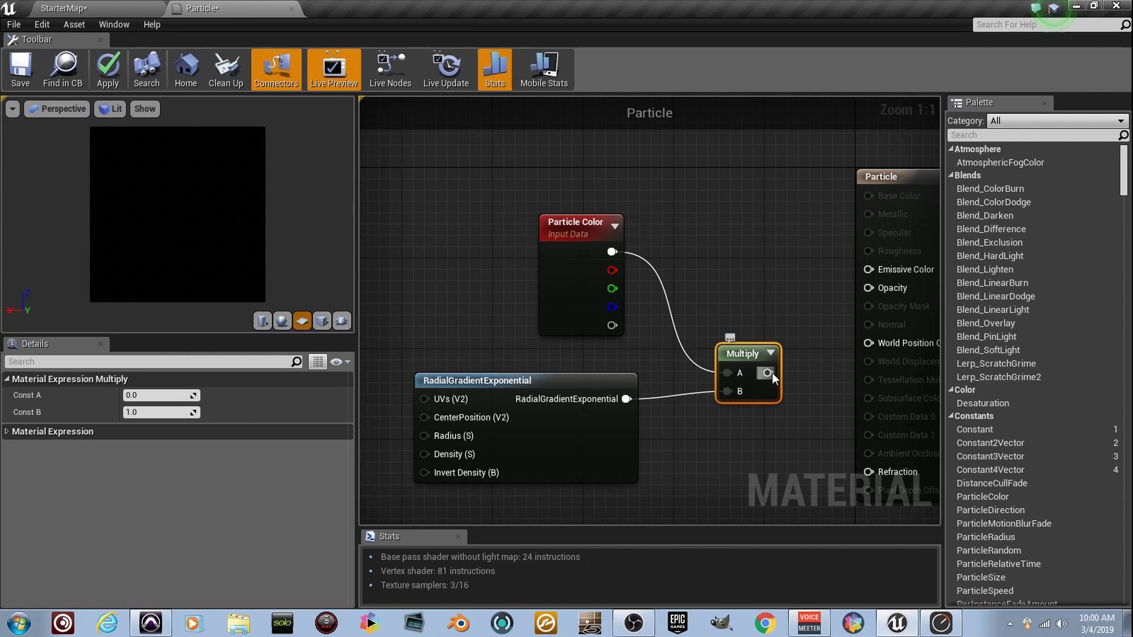
pyautogui.moveTo(869, 284); pyautogui.dragTo(874, 277)
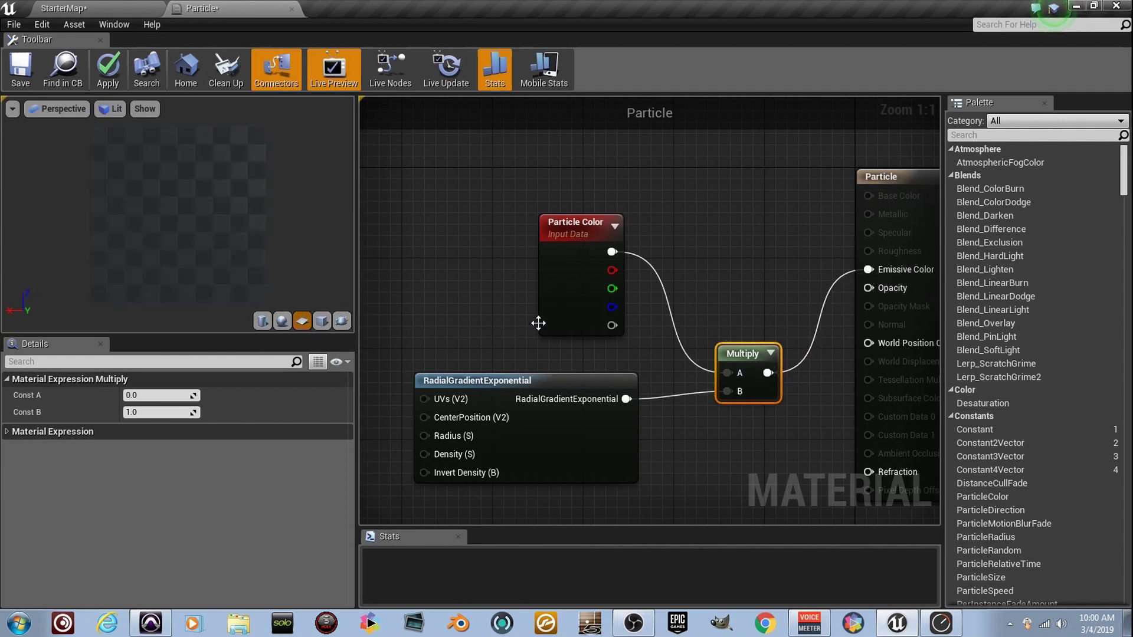
# Wire a Constant of 1 into the gradient's Density input.
pyautogui.moveTo(410, 400); pyautogui.dragTo(532, 350, button='right')
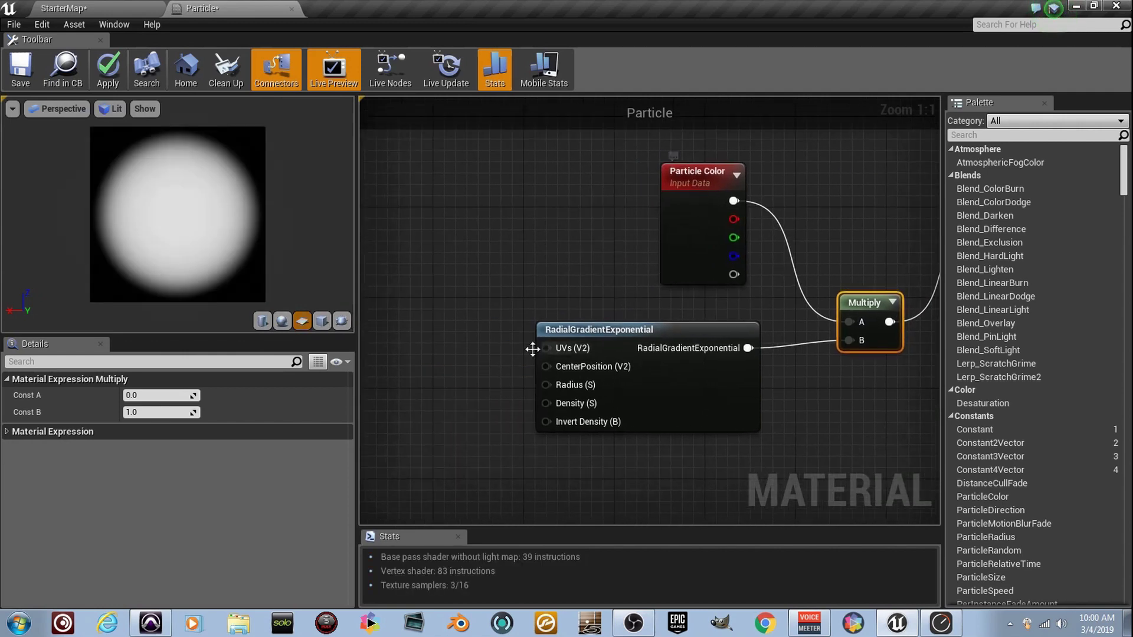
pyautogui.click(412, 399)
pyautogui.moveTo(549, 411); pyautogui.dragTo(546, 403)
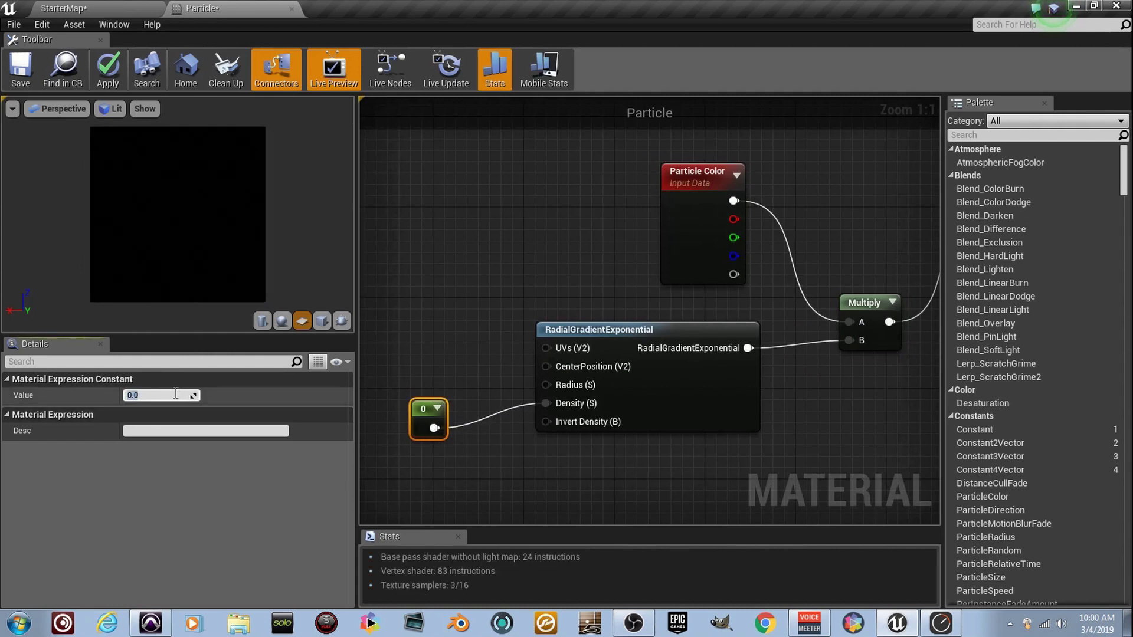
pyautogui.write('1')
pyautogui.press('Return')
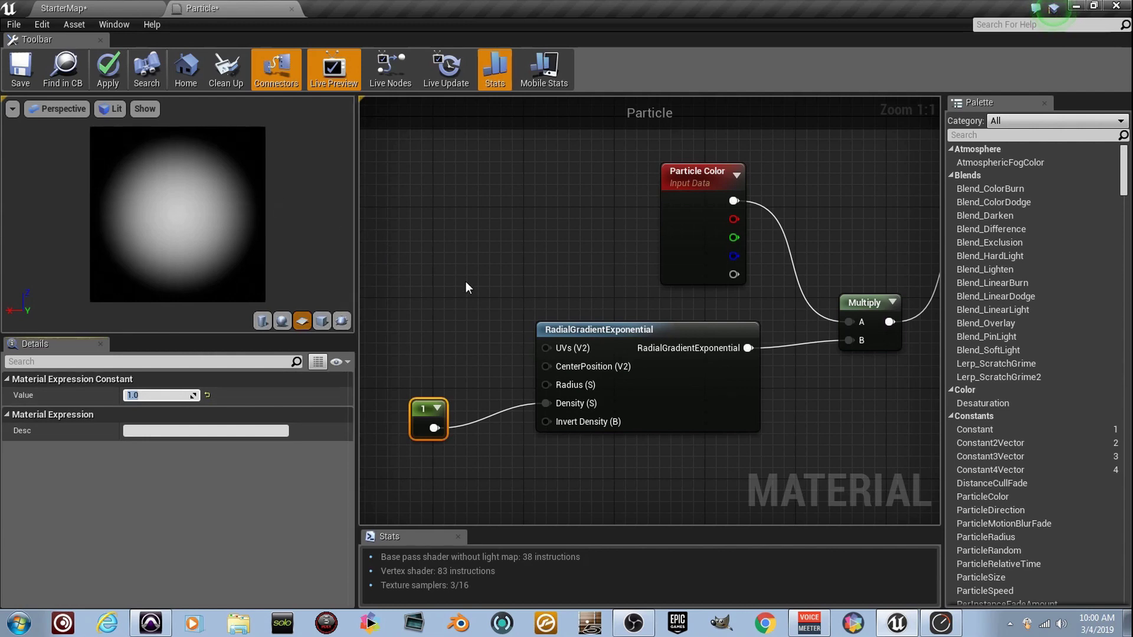
pyautogui.moveTo(570, 298); pyautogui.dragTo(401, 307, button='right')
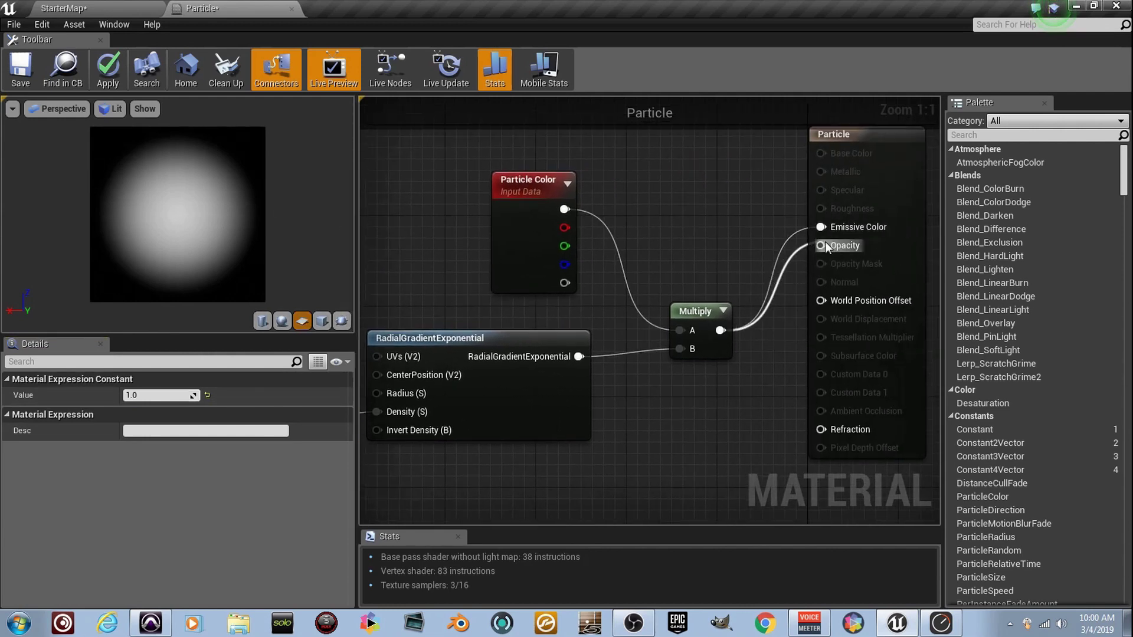
# Connect the Multiply output to Opacity and save the Particle material.
pyautogui.moveTo(826, 246); pyautogui.dragTo(839, 249)
pyautogui.moveTo(705, 313); pyautogui.dragTo(696, 284)
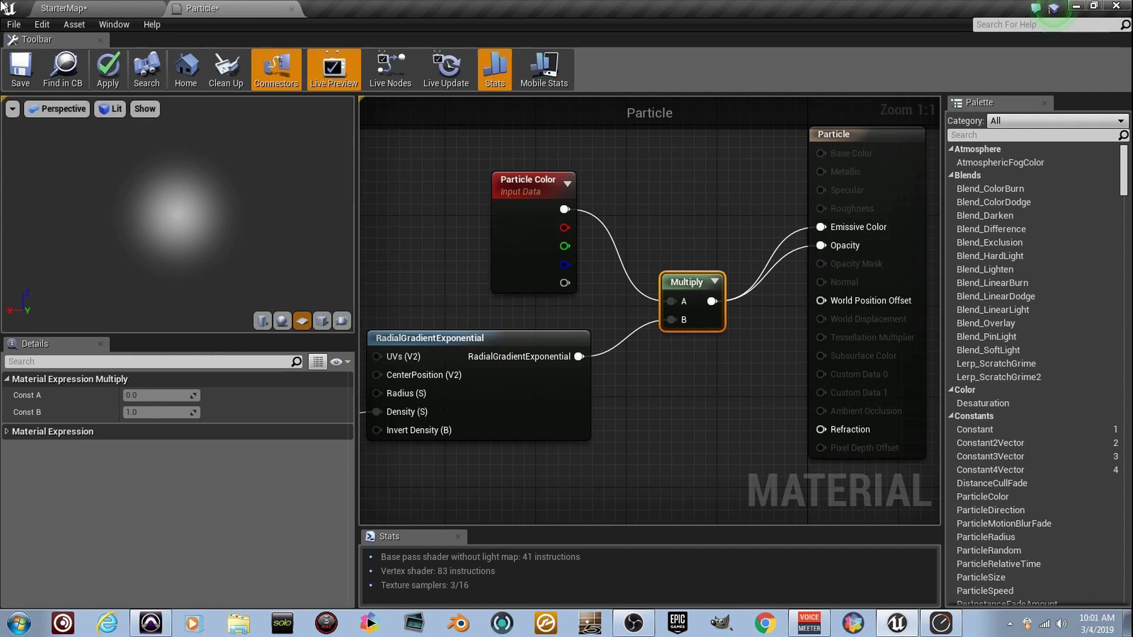
pyautogui.click(16, 67)
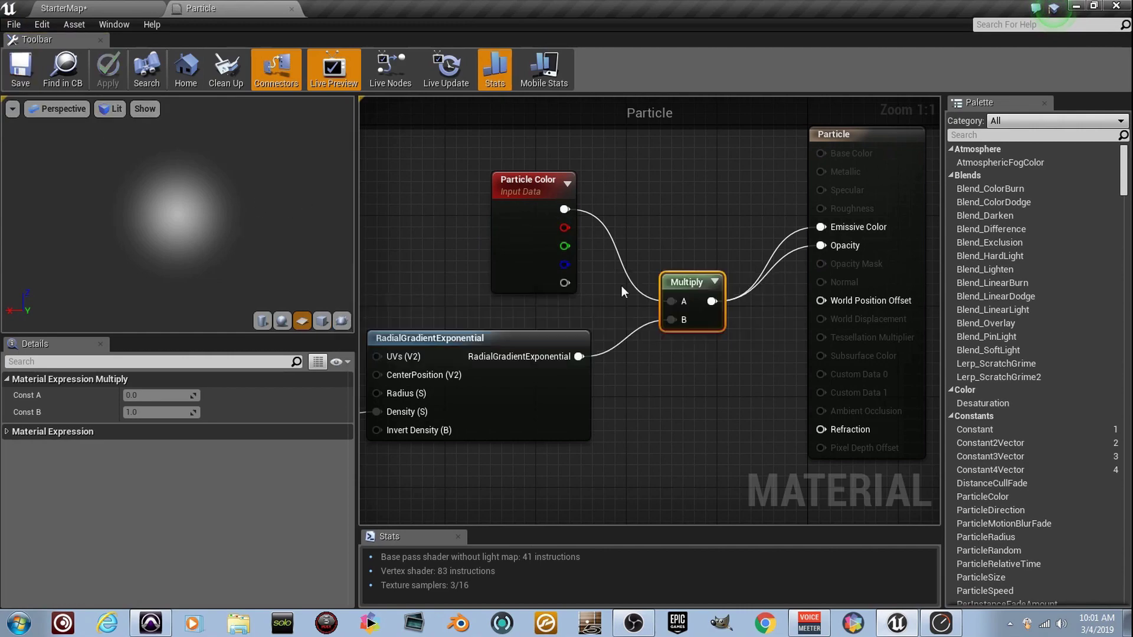
# Back in StarterMap, create a particle system named Lava_Dust_SON and open it in Cascade.
pyautogui.click(129, 8)
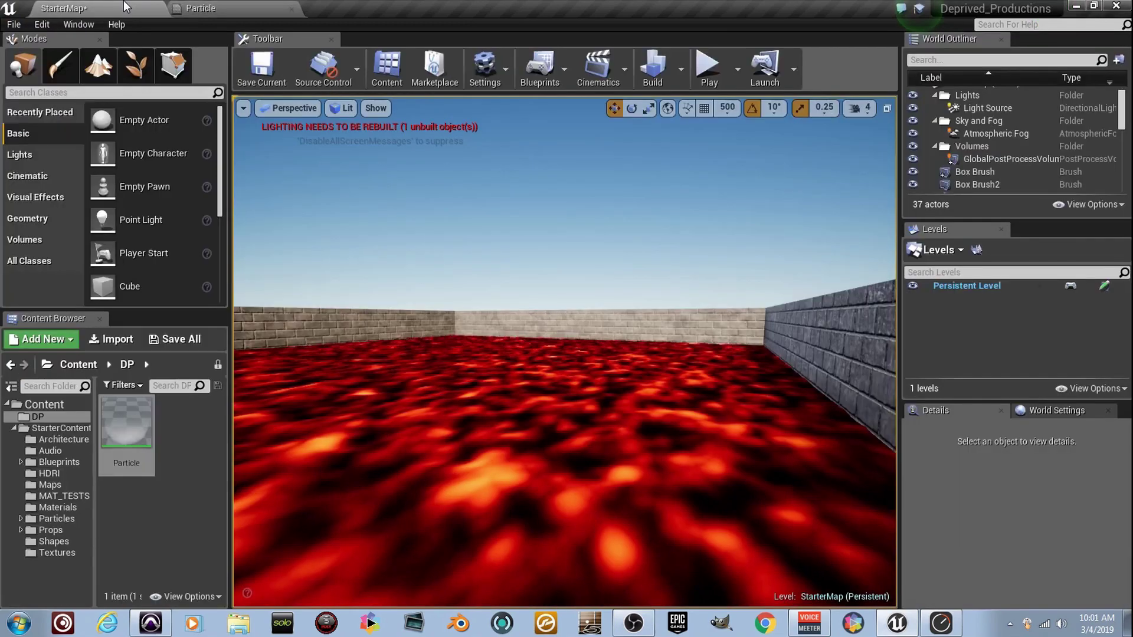
pyautogui.moveTo(517, 459); pyautogui.dragTo(496, 446, button='right')
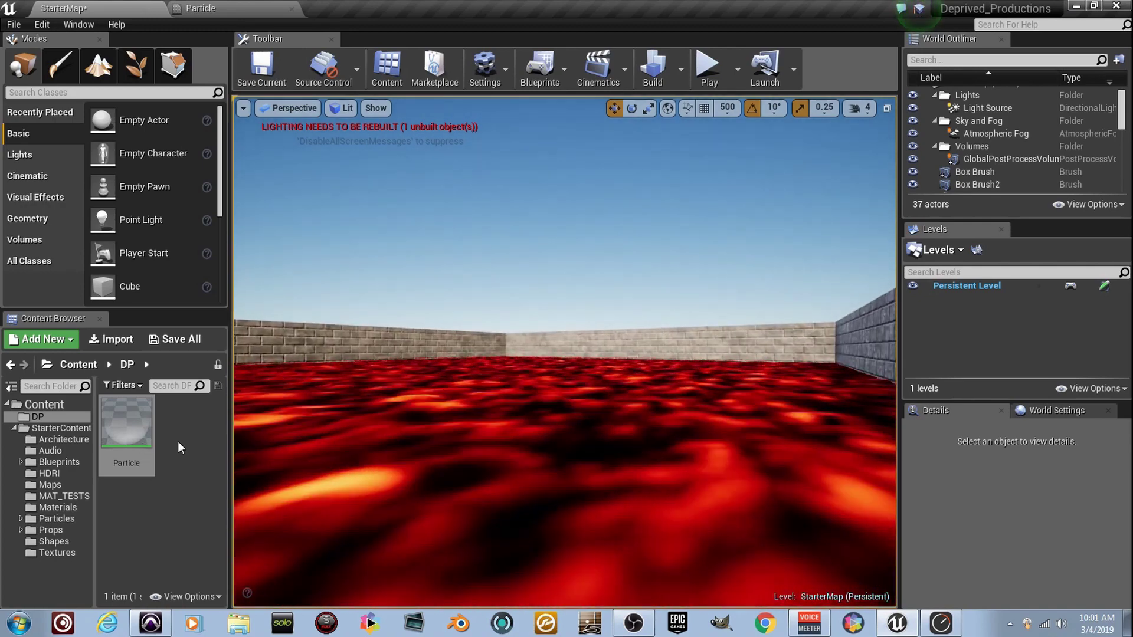
pyautogui.rightClick(179, 441)
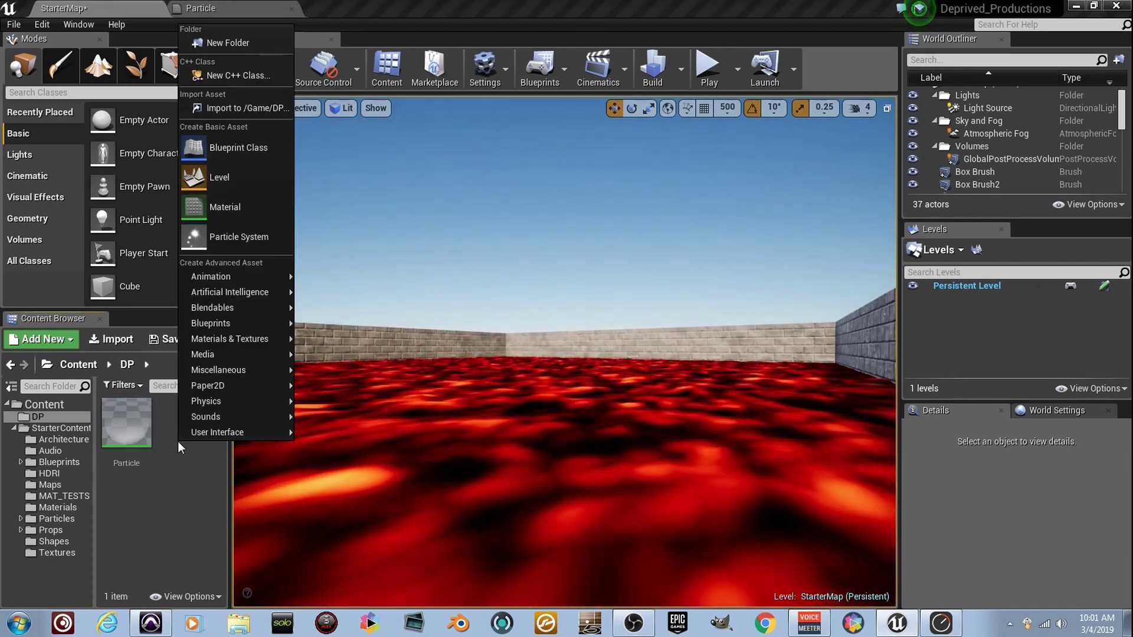
pyautogui.click(237, 235)
pyautogui.write('L')
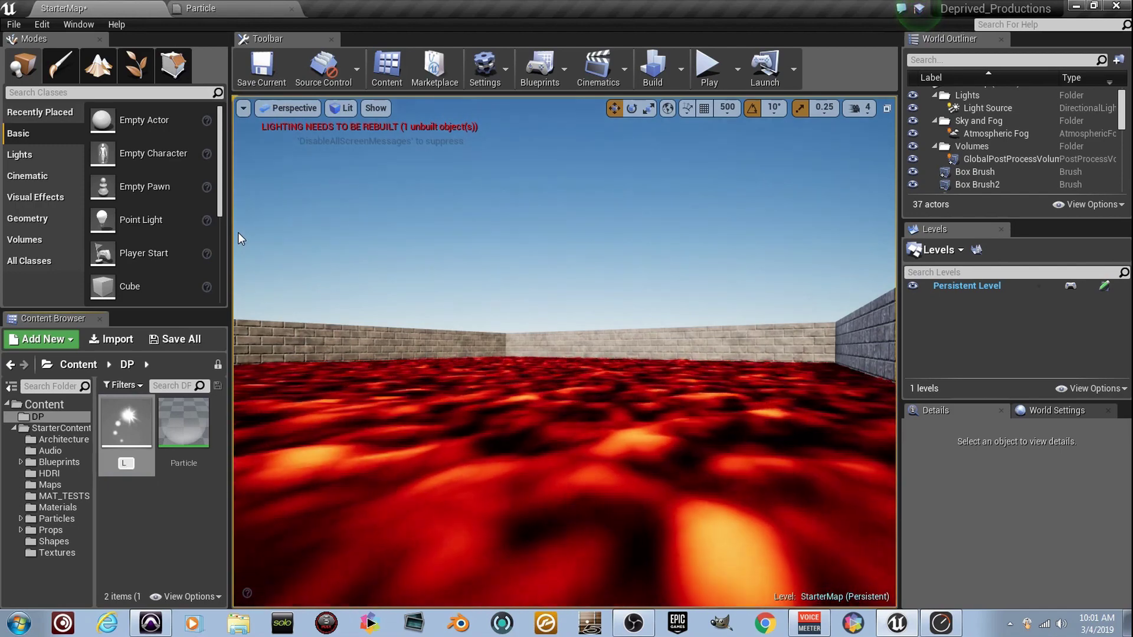
pyautogui.write('ava_Dust_SON')
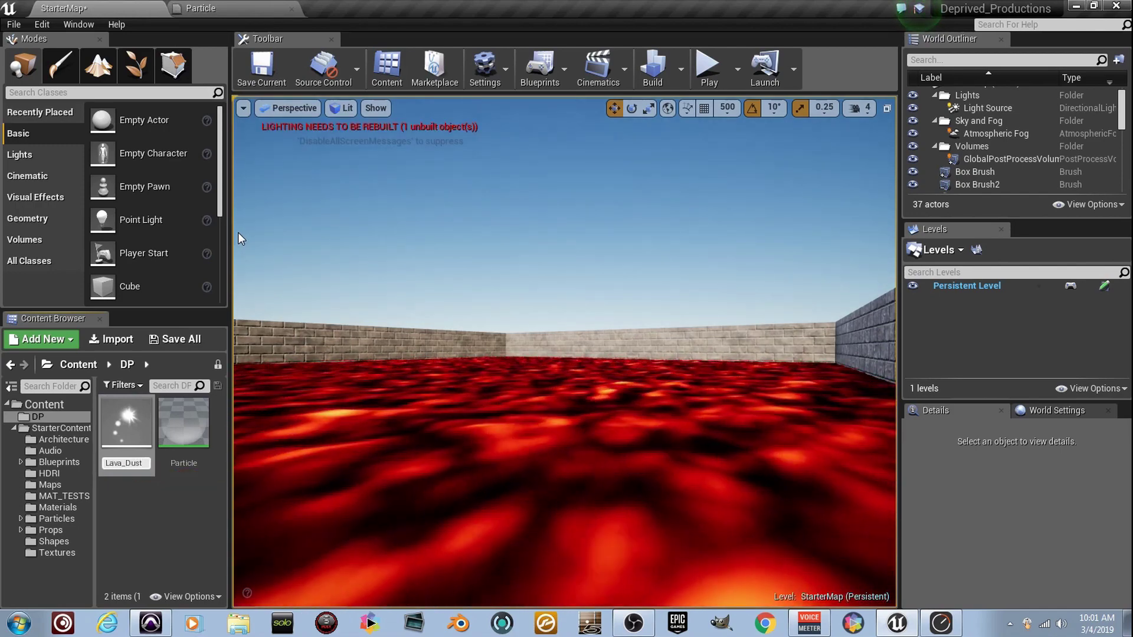
pyautogui.press('Return')
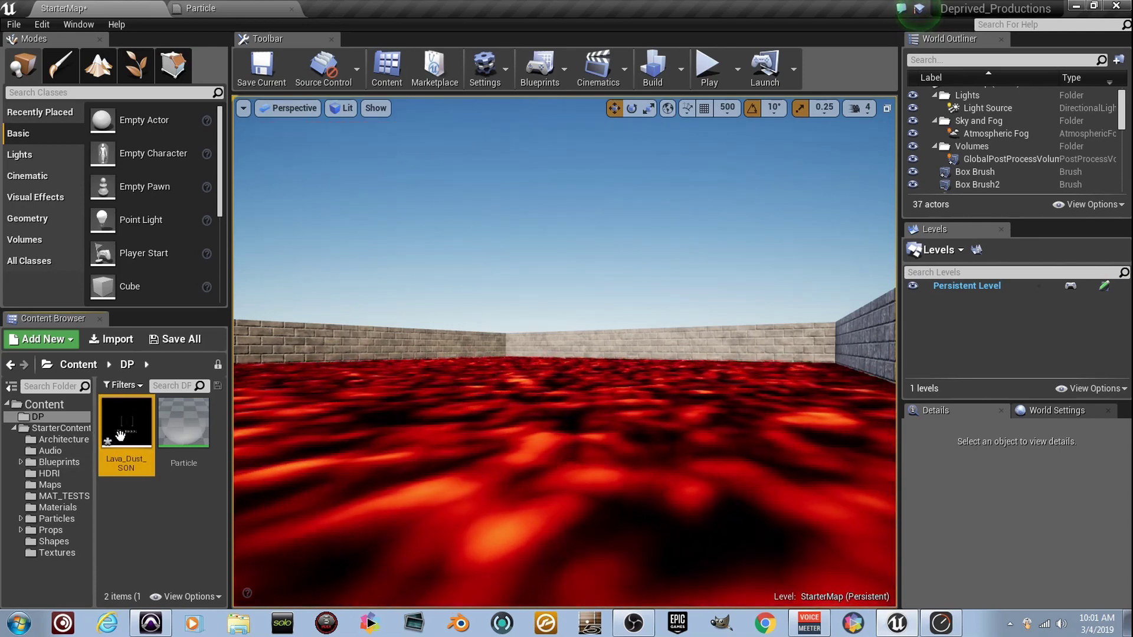
pyautogui.doubleClick(112, 436)
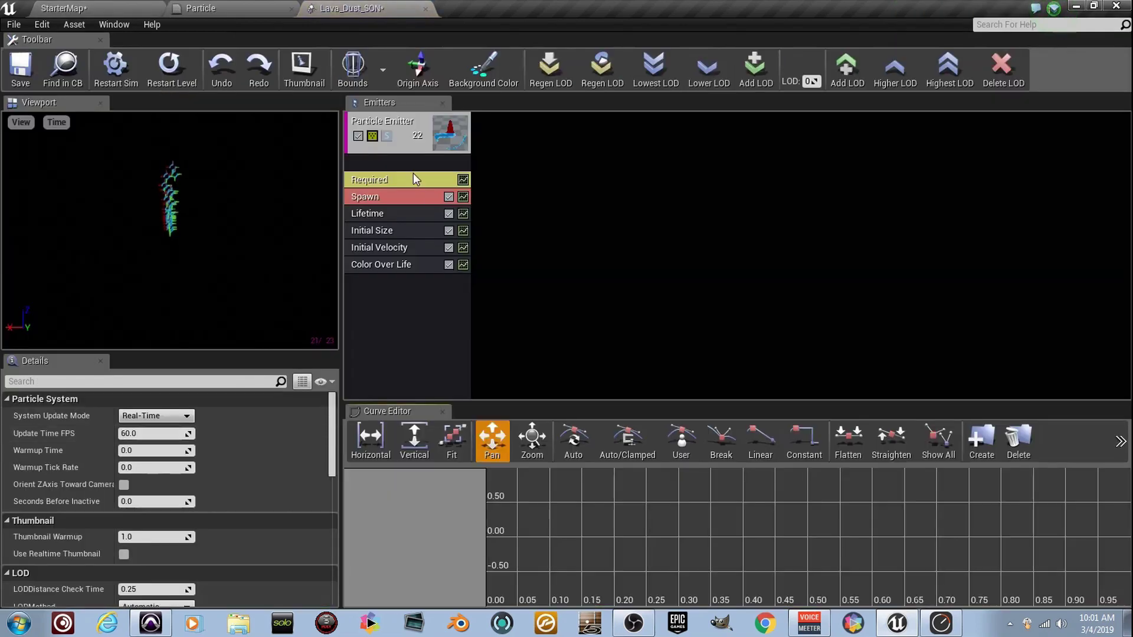
# Orbit the Cascade preview to inspect the default emitter's particle column.
pyautogui.scroll(-3, 209, 530)
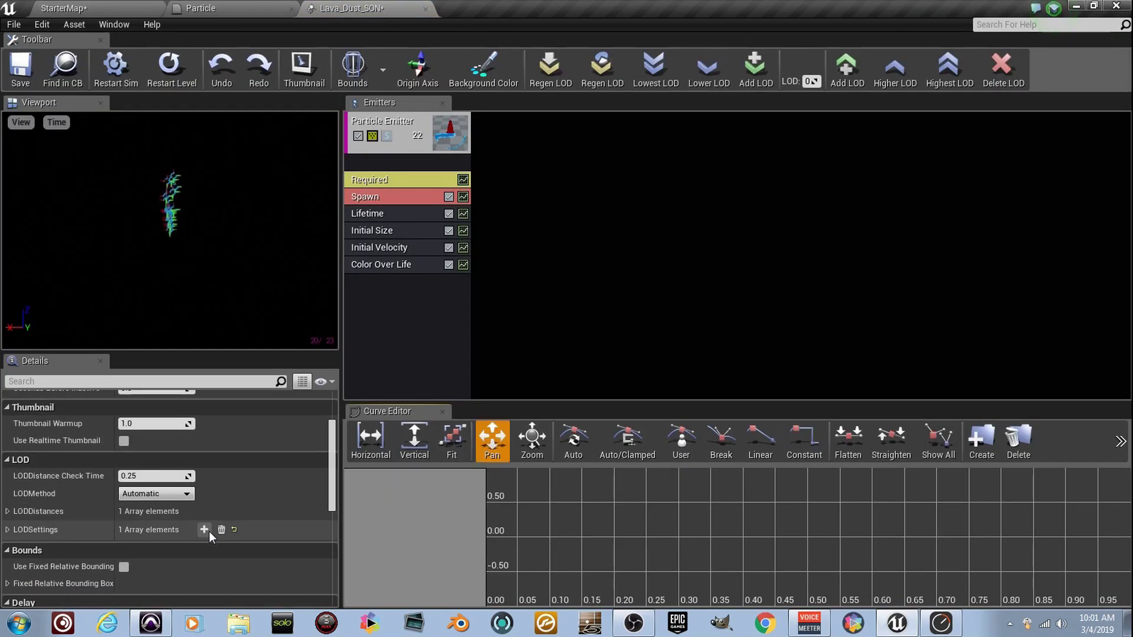
pyautogui.scroll(3, 209, 530)
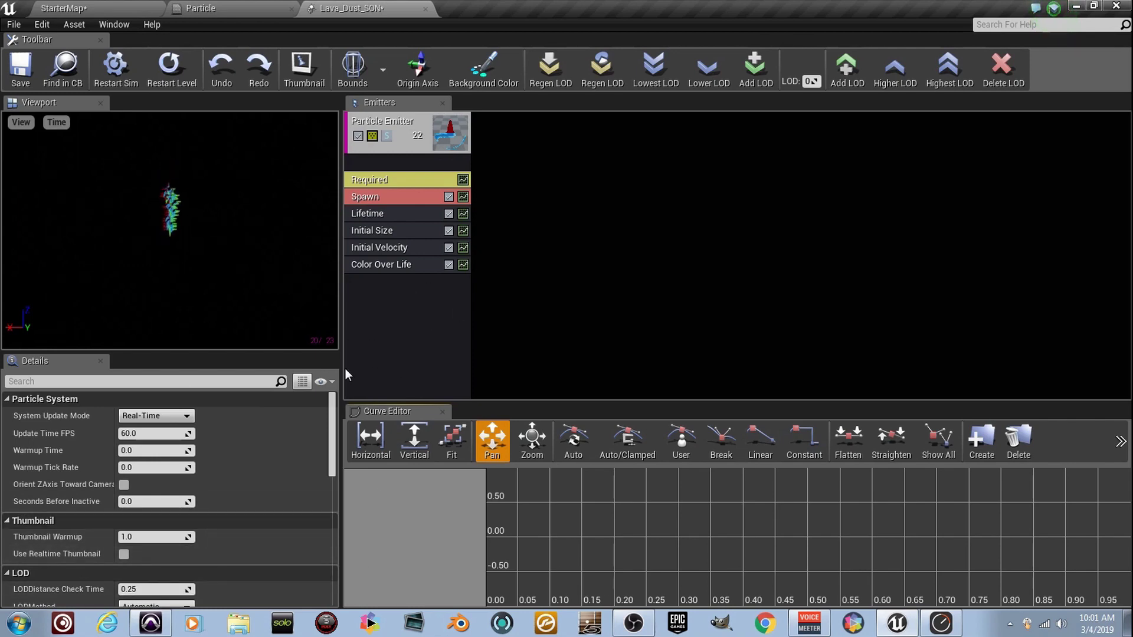
pyautogui.moveTo(122, 225); pyautogui.dragTo(116, 166)
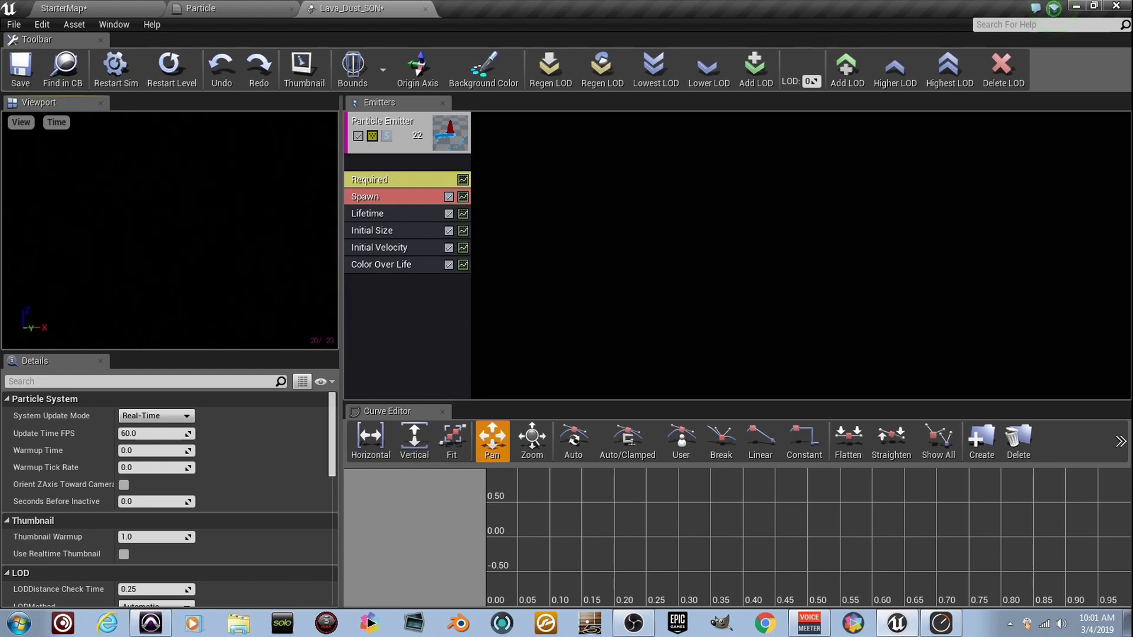
pyautogui.moveTo(198, 271); pyautogui.dragTo(122, 222)
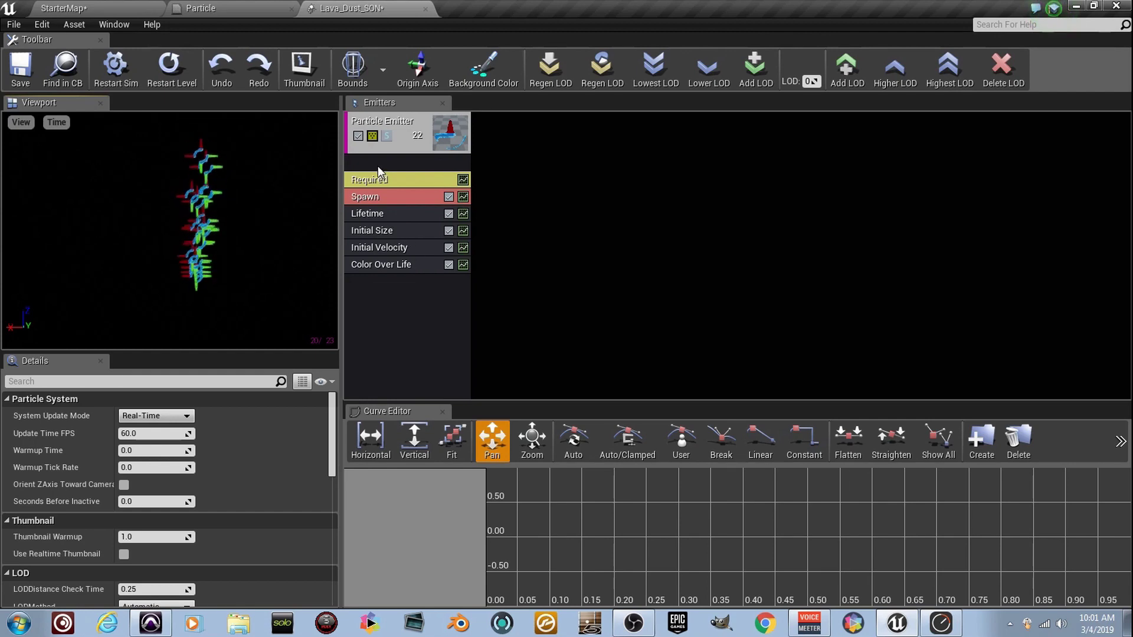
# Give the emitter New GPU Sprites type data.
pyautogui.click(407, 167)
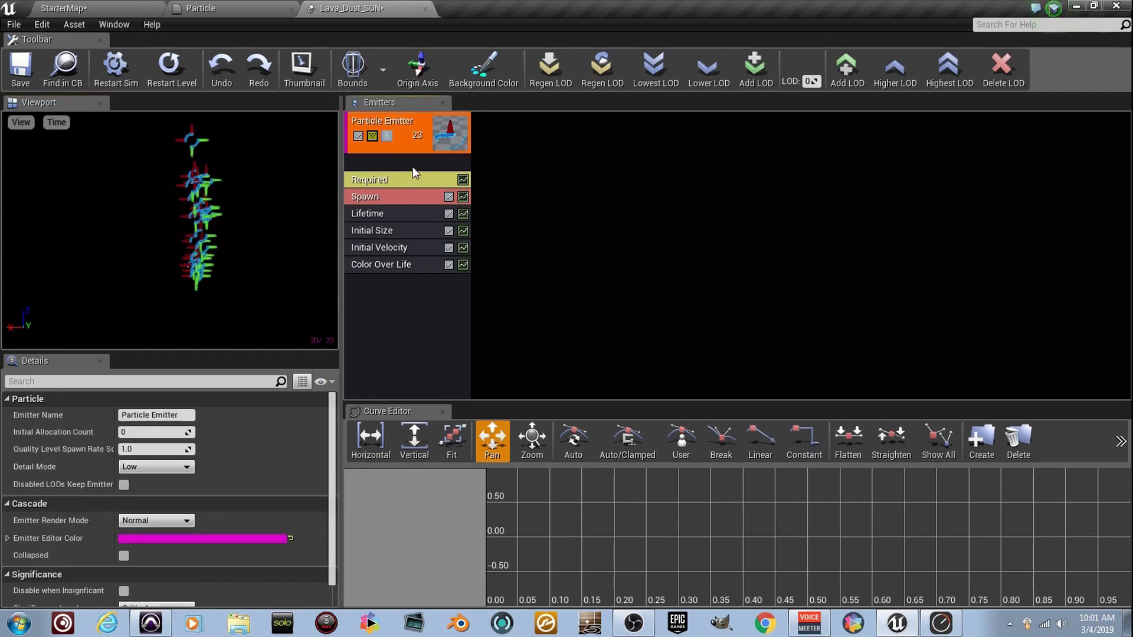
pyautogui.rightClick(412, 165)
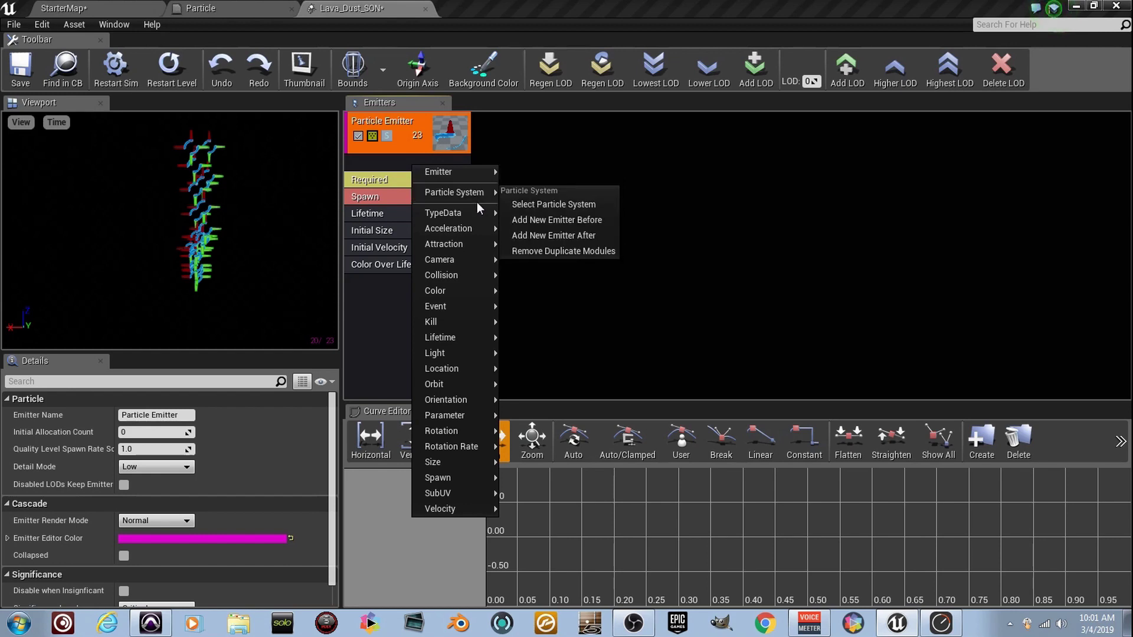
pyautogui.moveTo(481, 214)
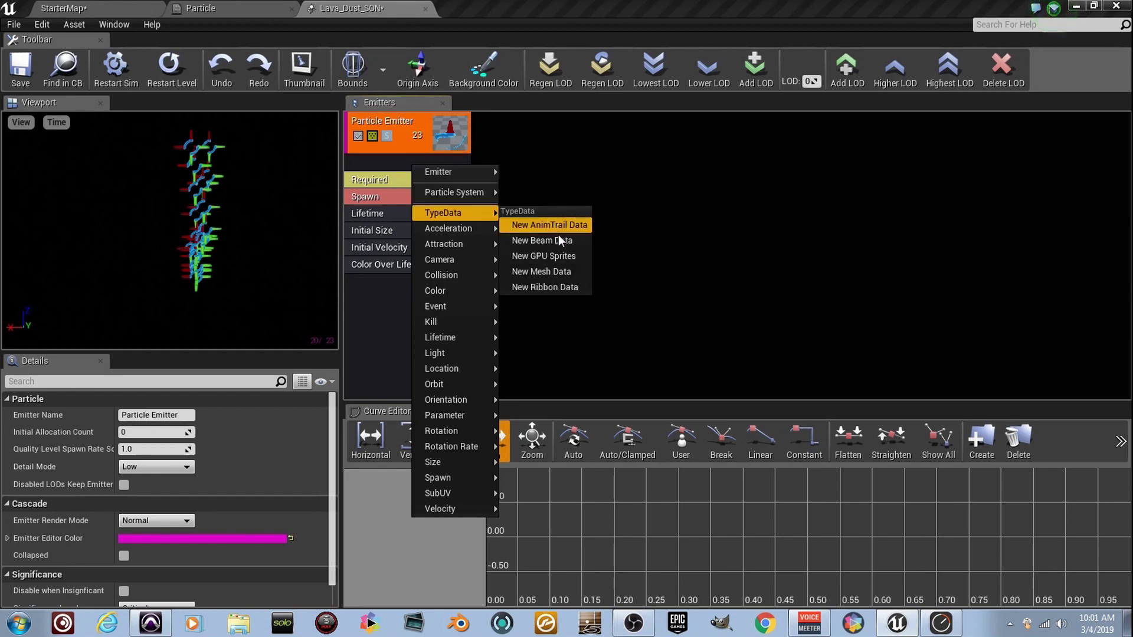
pyautogui.click(559, 255)
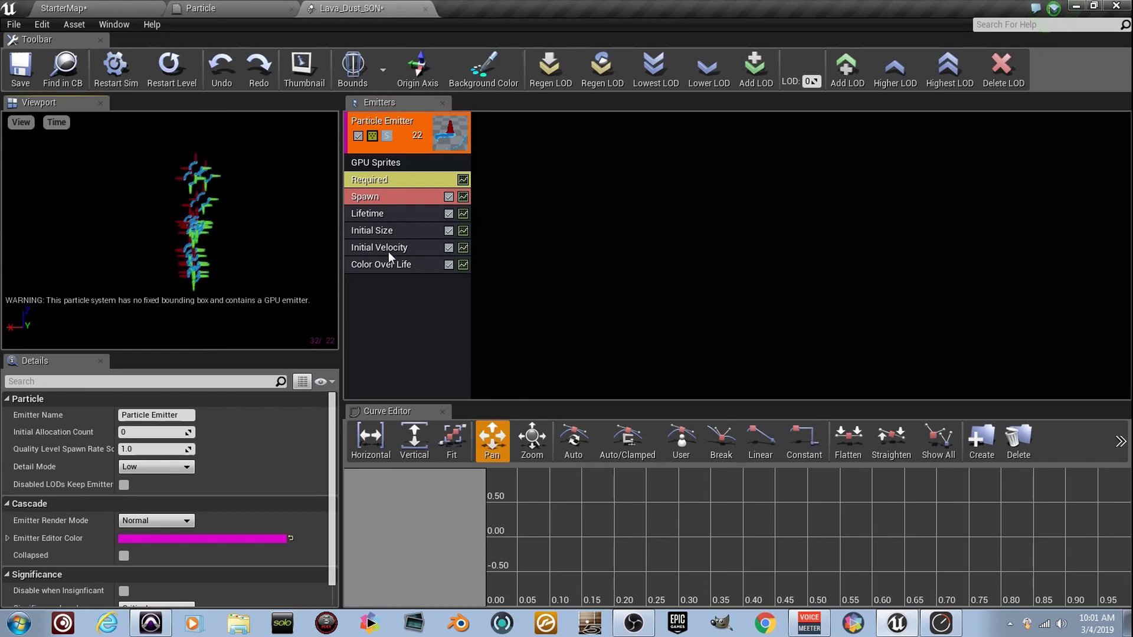
pyautogui.click(415, 180)
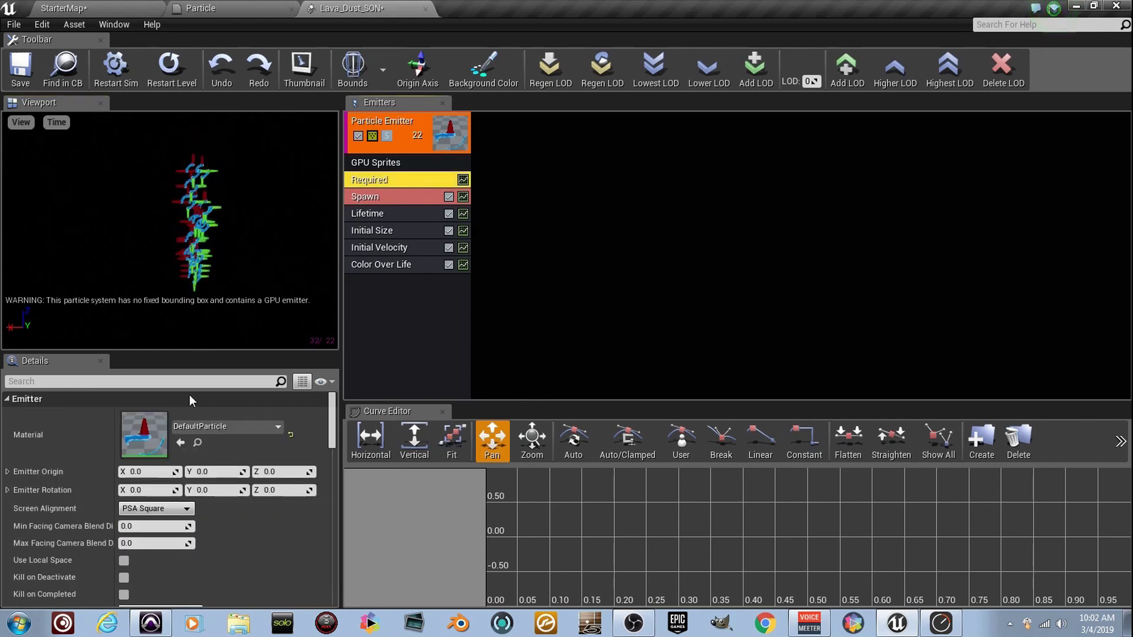
# Assign the Particle material to the emitter and set its spawn rate to 1000.
pyautogui.click(279, 426)
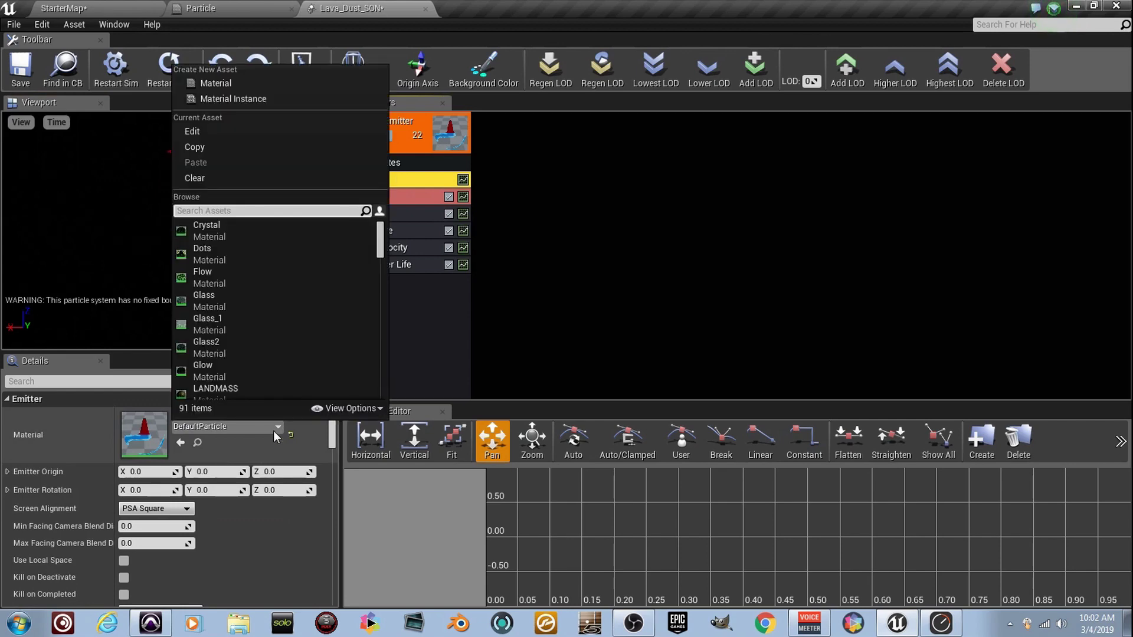
pyautogui.write('part')
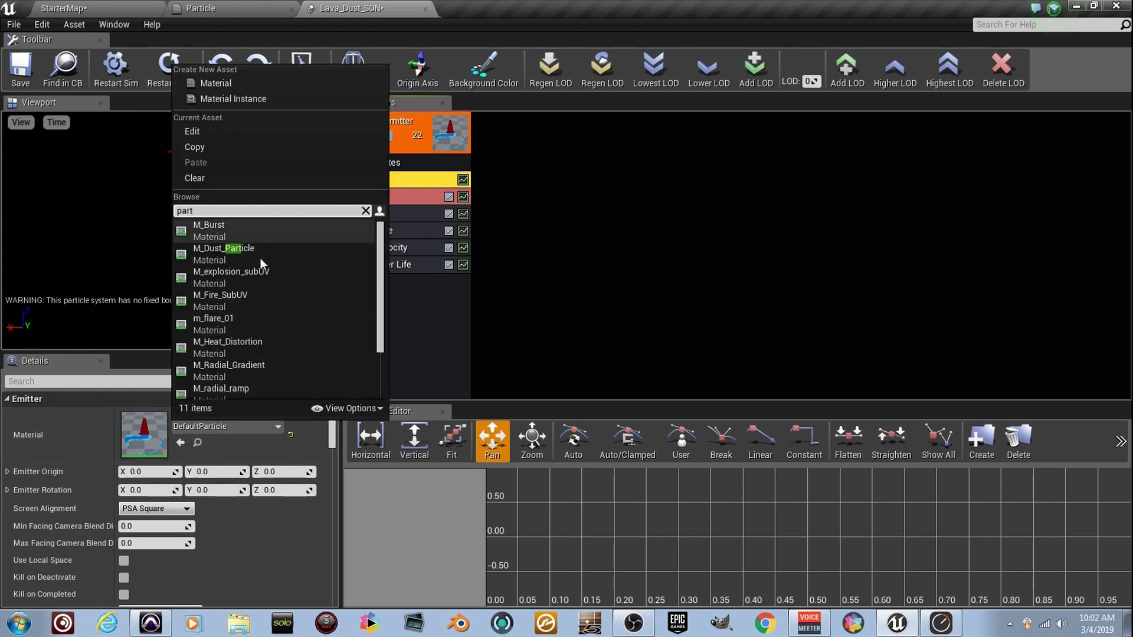
pyautogui.scroll(-2, 248, 271)
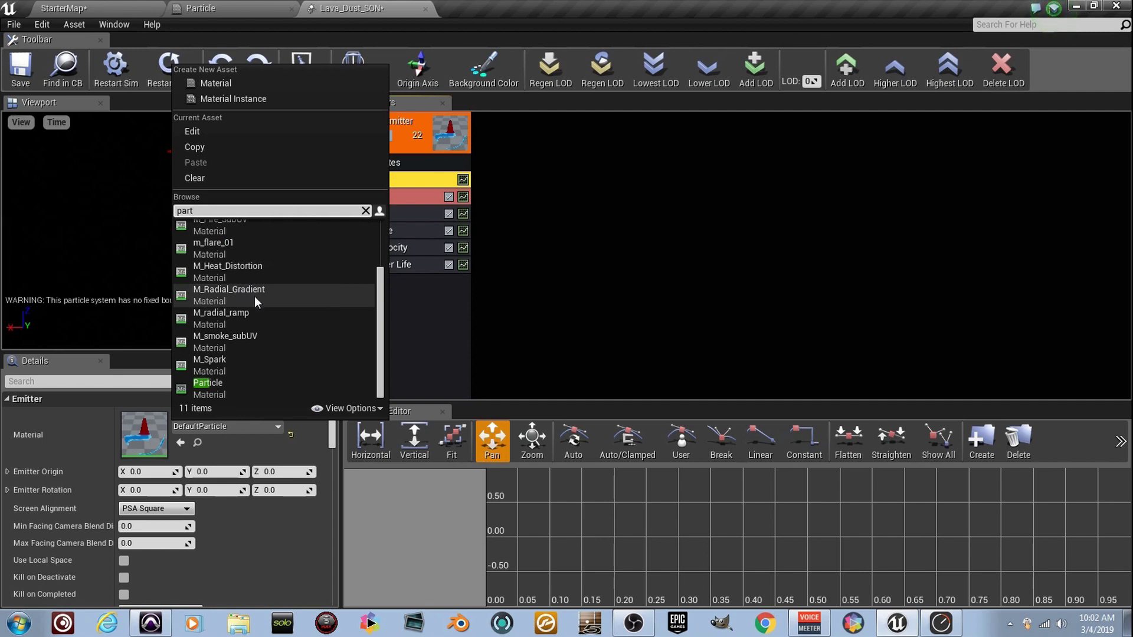
pyautogui.click(268, 390)
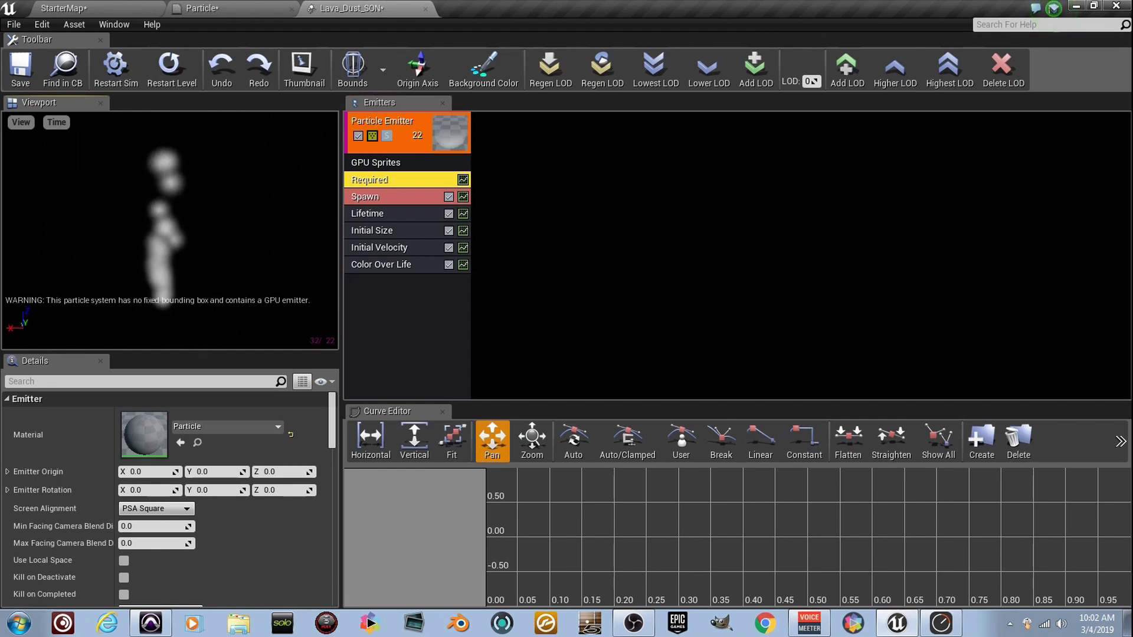
pyautogui.click(426, 197)
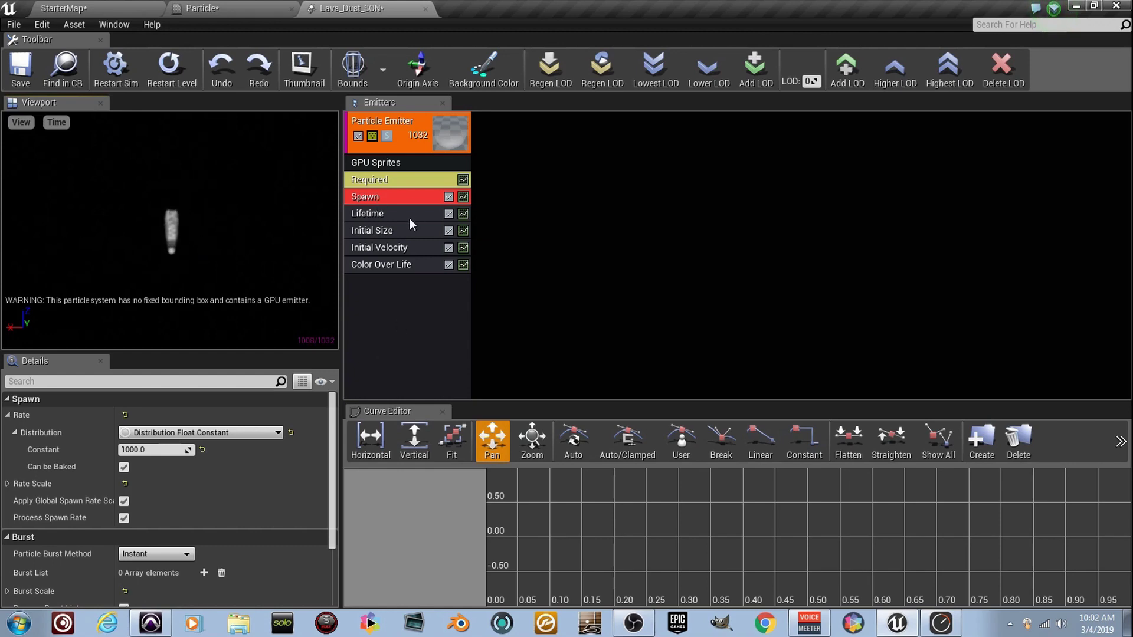
# Add an Initial Location module with Min -2000, -2000, 0 and Max 2000, 2000, 0.
pyautogui.rightClick(394, 305)
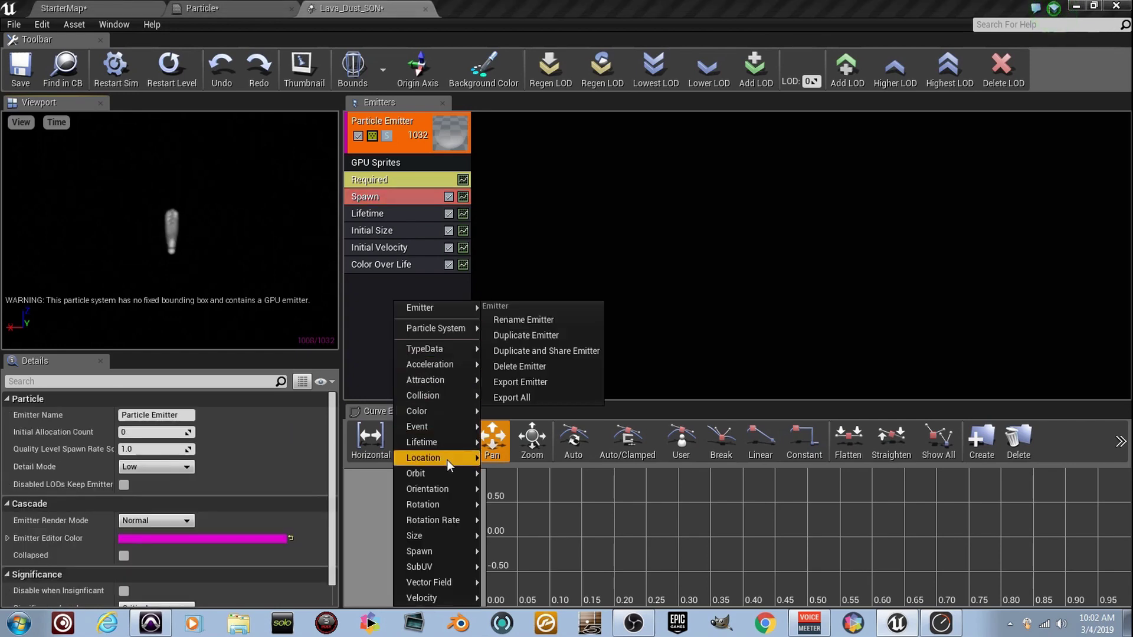
pyautogui.moveTo(447, 459)
pyautogui.click(548, 413)
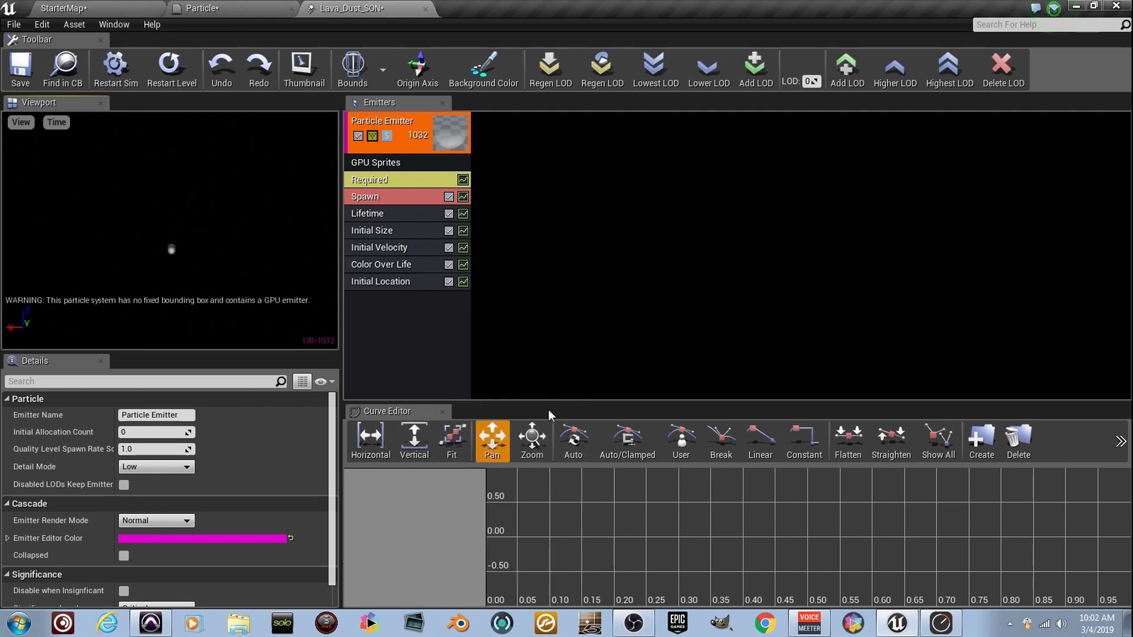
pyautogui.click(412, 282)
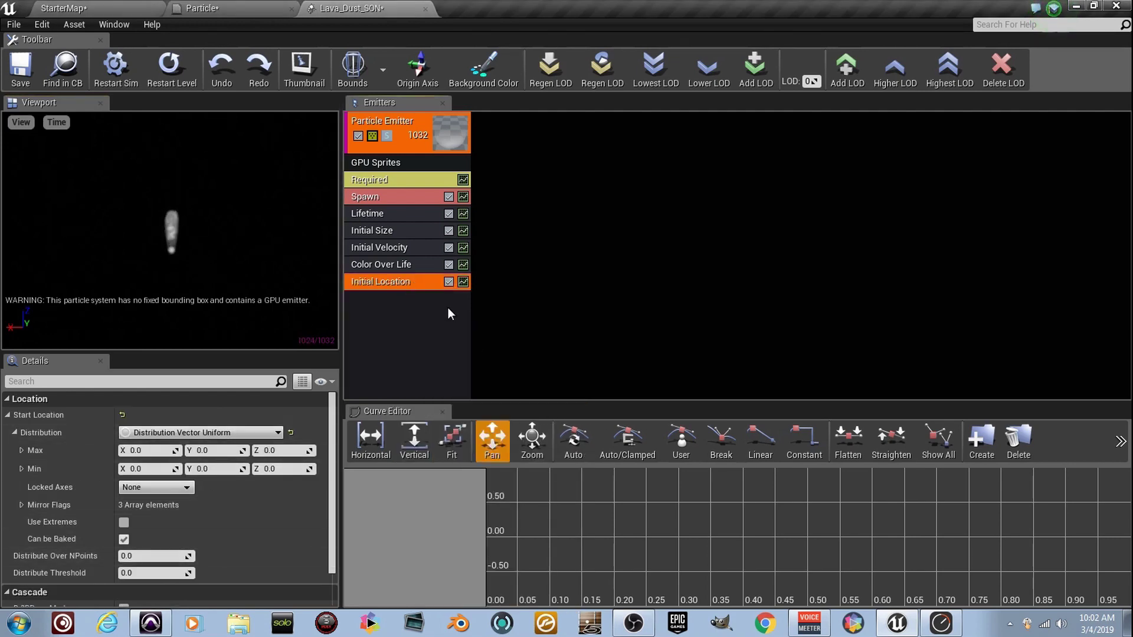
pyautogui.click(406, 235)
pyautogui.click(406, 287)
pyautogui.click(15, 432)
pyautogui.click(15, 432)
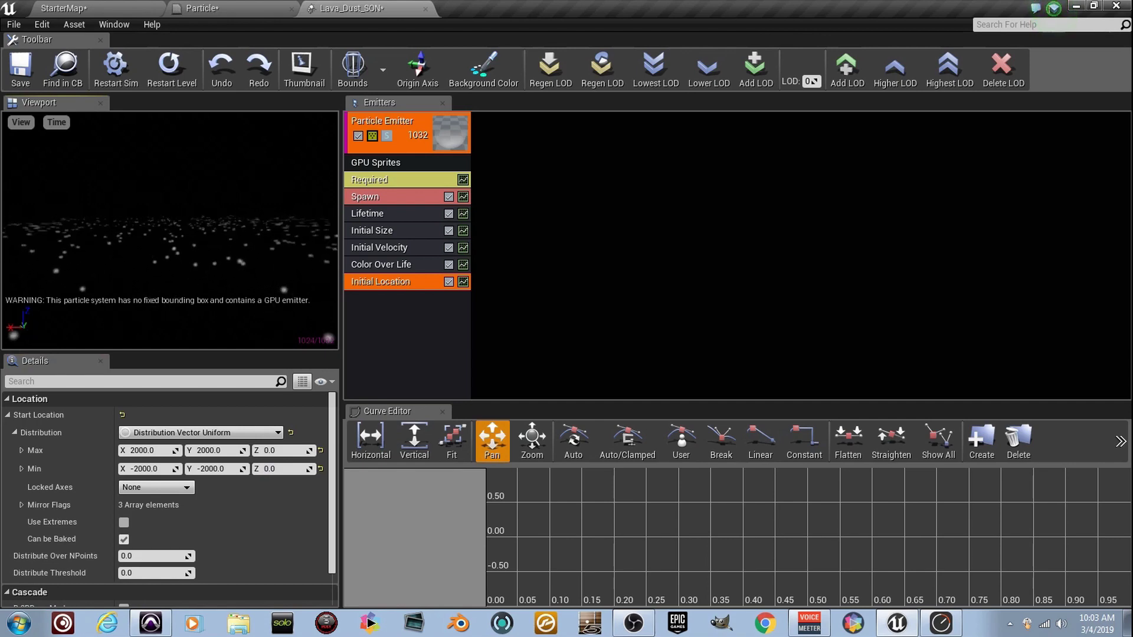
pyautogui.moveTo(225, 236); pyautogui.dragTo(118, 236)
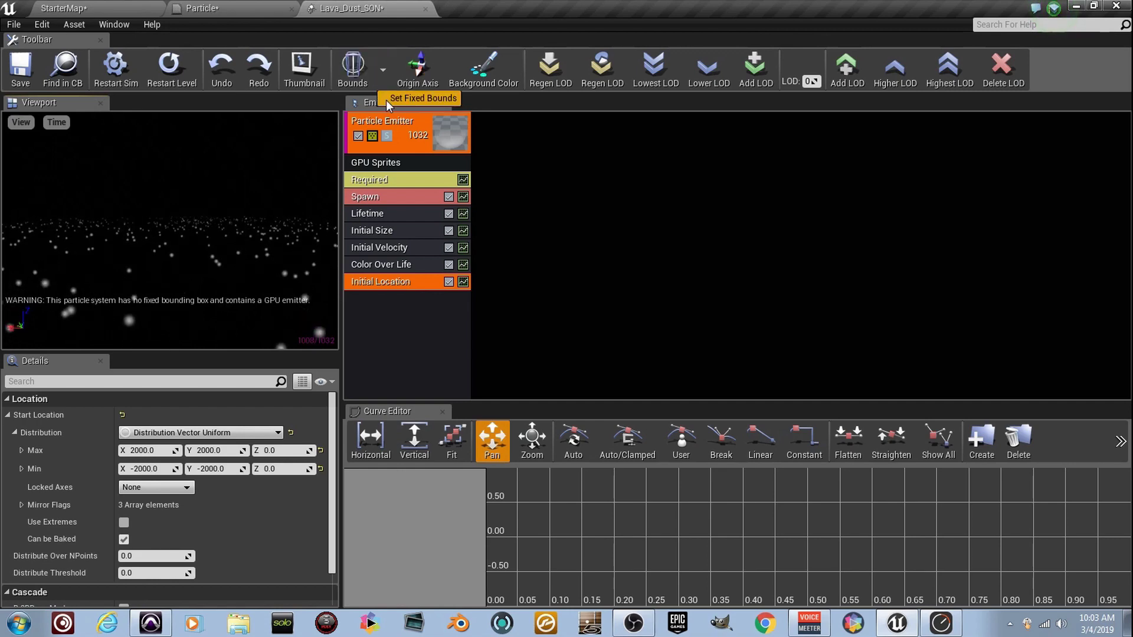
# Restart the simulation and set particle Lifetime to range from 3.0 to 5.0.
pyautogui.click(118, 81)
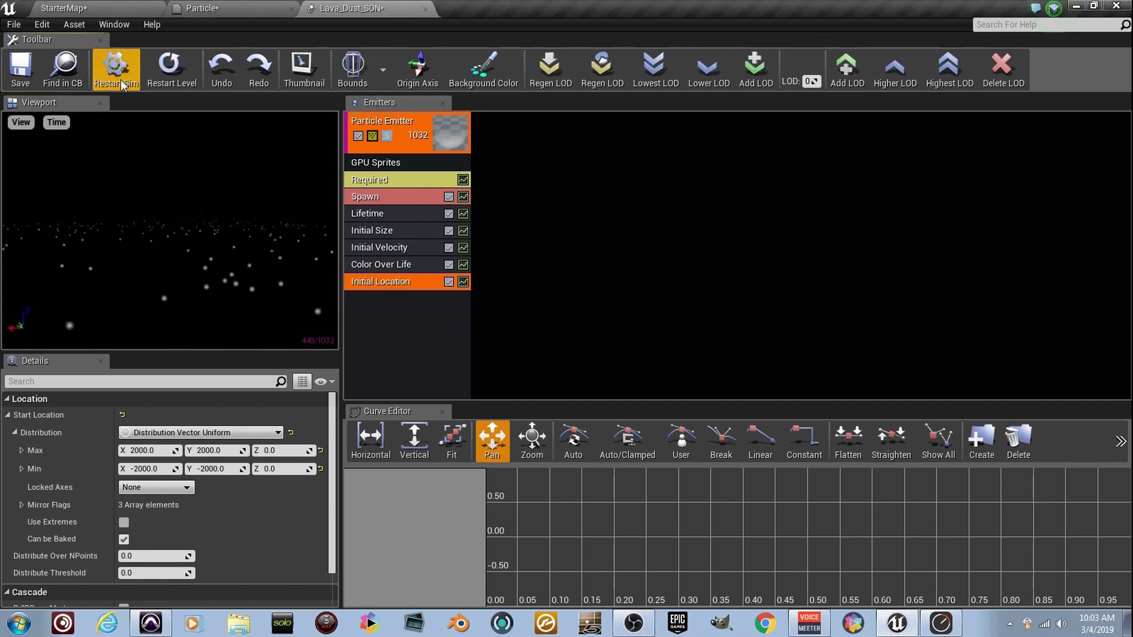
pyautogui.moveTo(224, 218); pyautogui.dragTo(76, 216)
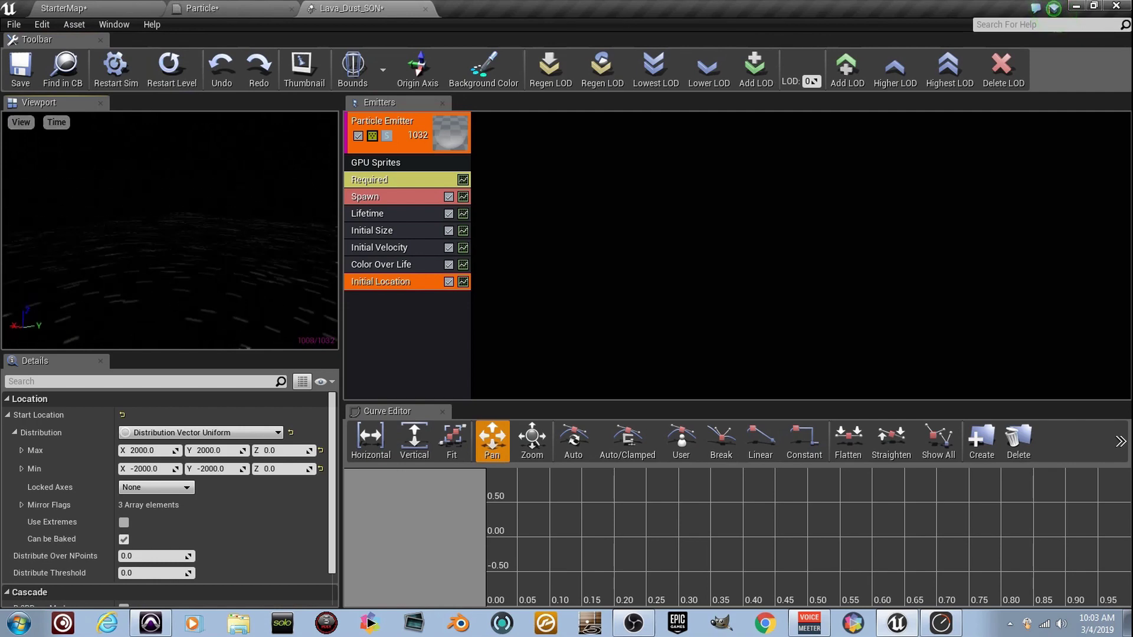
pyautogui.moveTo(171, 230); pyautogui.dragTo(150, 217)
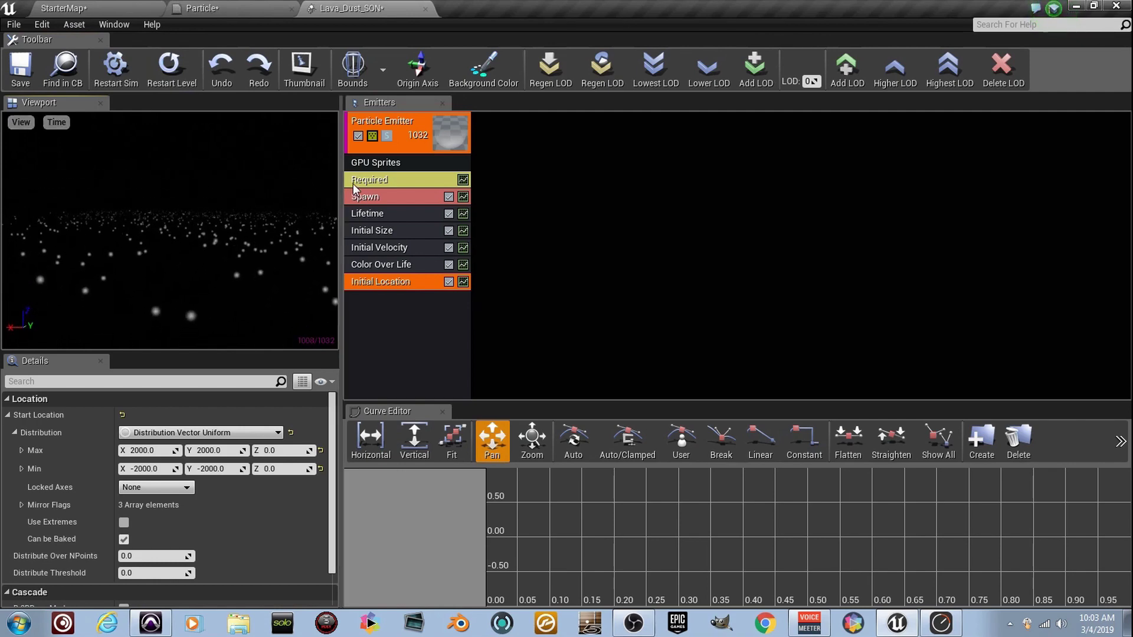
pyautogui.click(397, 216)
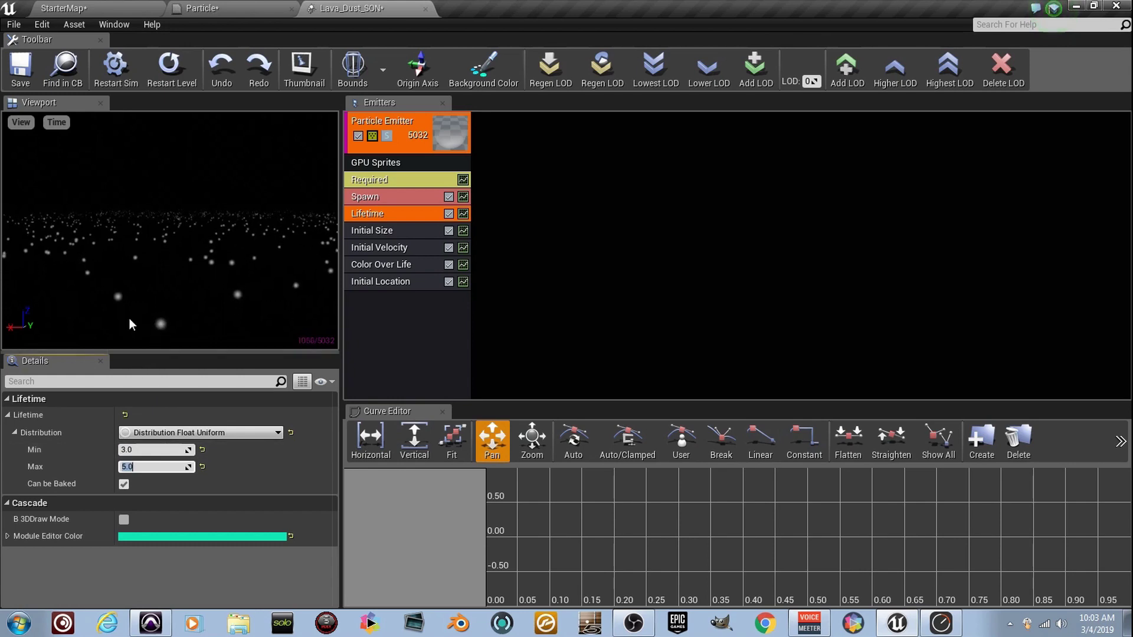
pyautogui.moveTo(129, 316); pyautogui.dragTo(112, 300)
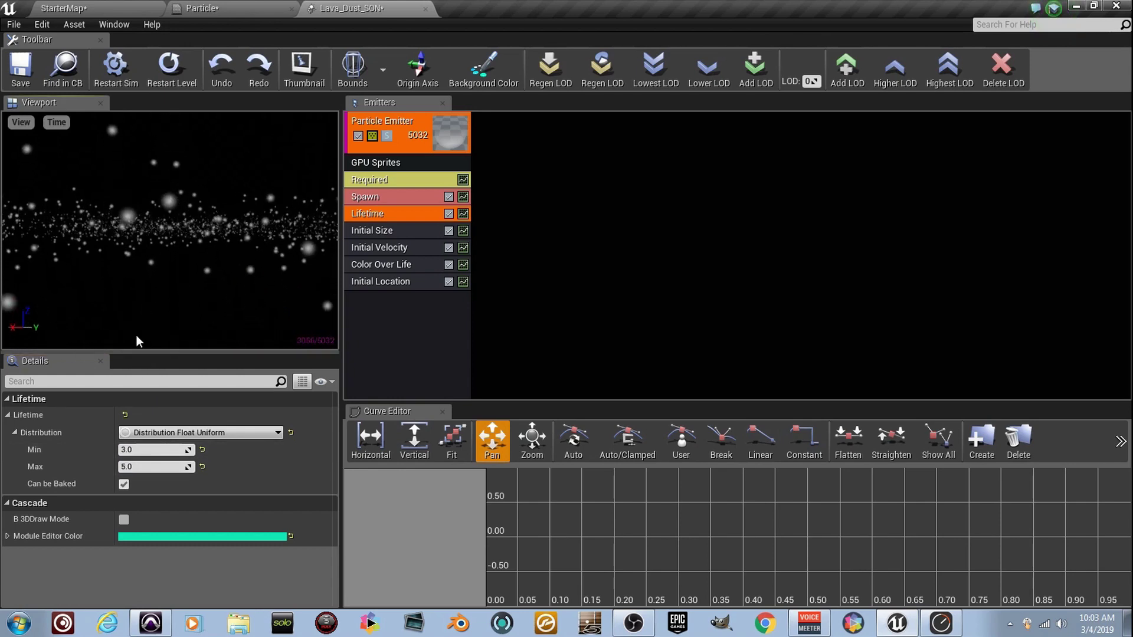
# Save Lava_Dust_SON and place it in StarterMap above the lava pool.
pyautogui.click(20, 68)
pyautogui.click(88, 8)
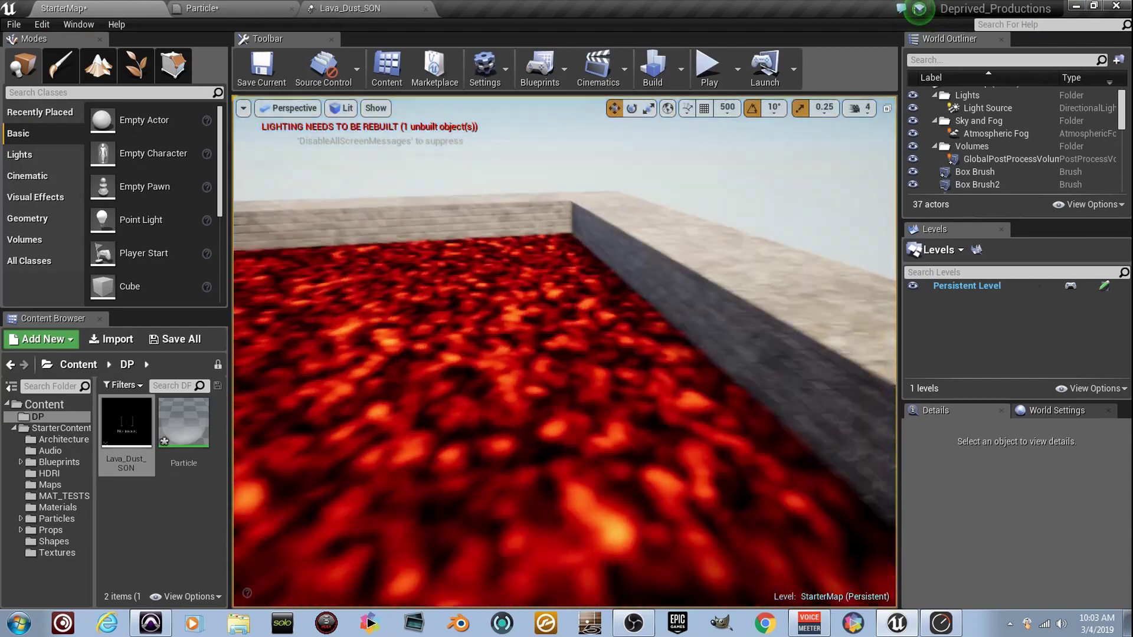
pyautogui.moveTo(413, 395); pyautogui.dragTo(372, 408, button='right')
pyautogui.moveTo(125, 414); pyautogui.dragTo(528, 296)
pyautogui.moveTo(528, 296); pyautogui.dragTo(507, 284, button='right')
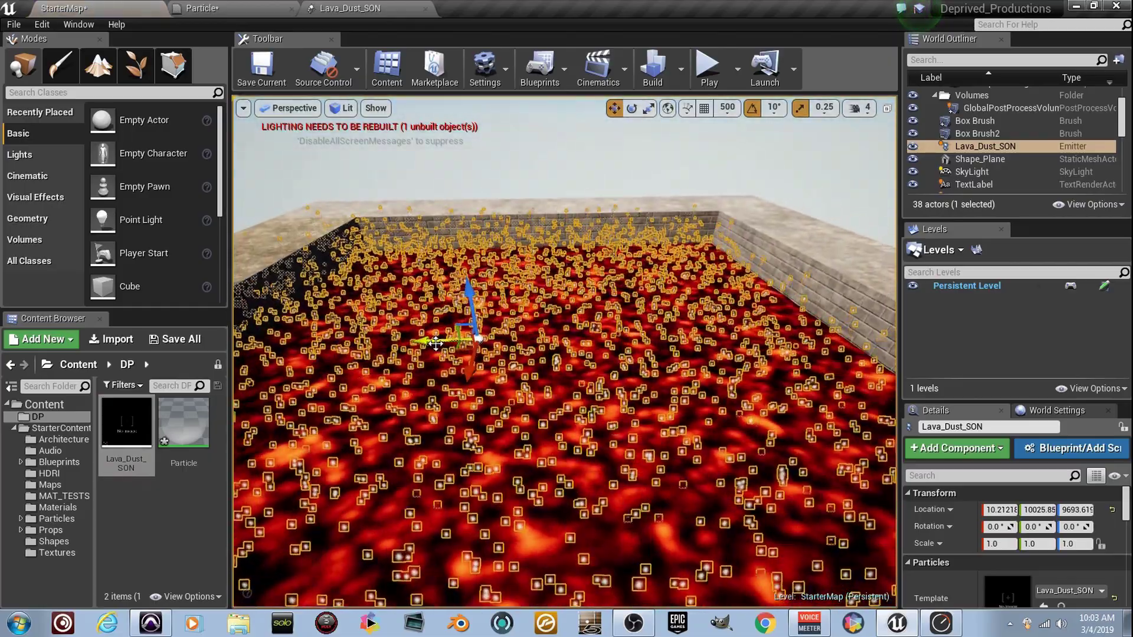
# Fly down to select the Shape_Plane lava floor, then return to the Particle material graph.
pyautogui.moveTo(484, 344); pyautogui.dragTo(513, 308, button='right')
pyautogui.click(513, 308)
pyautogui.moveTo(583, 353); pyautogui.dragTo(557, 343, button='right')
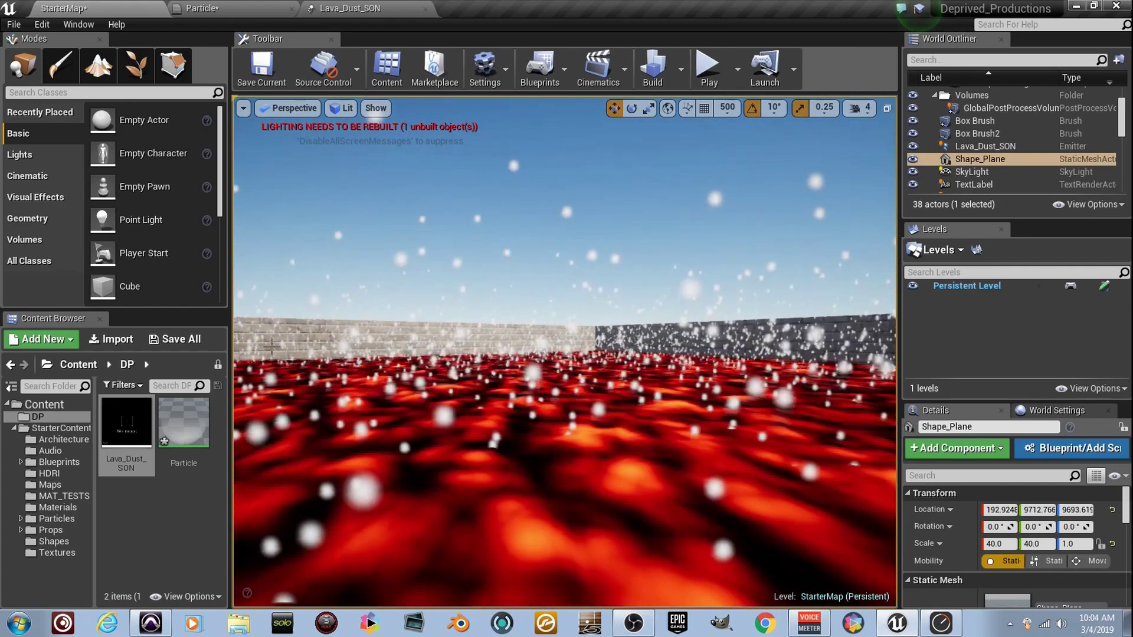
pyautogui.click(258, 12)
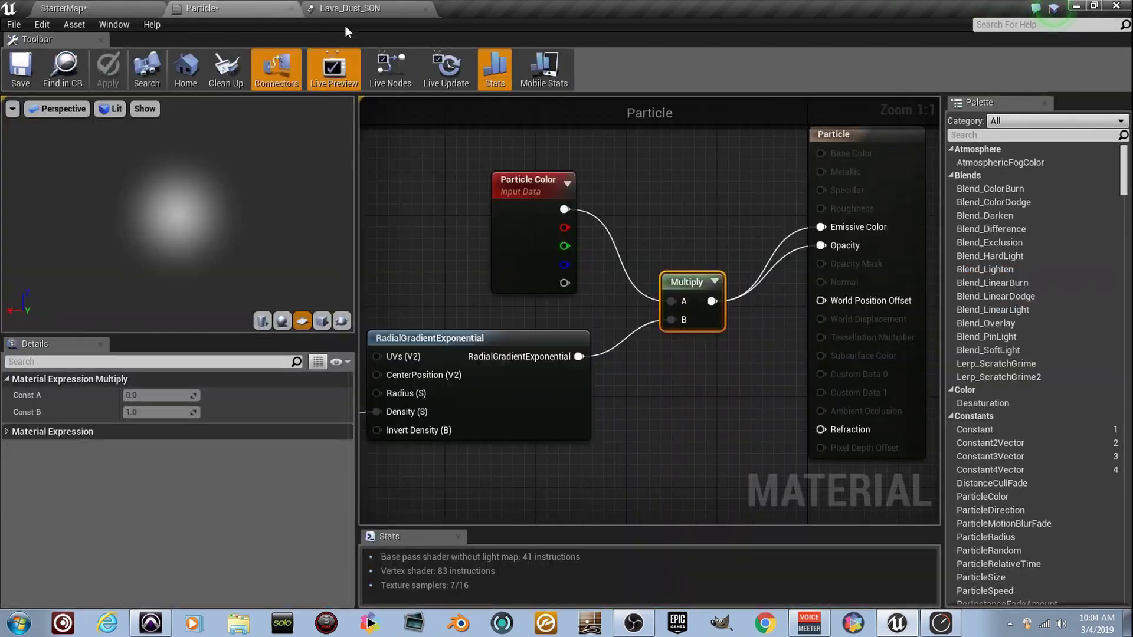
# Set the dust emitter's Initial Size Max and Min to 12 on X, Y and Z.
pyautogui.click(350, 9)
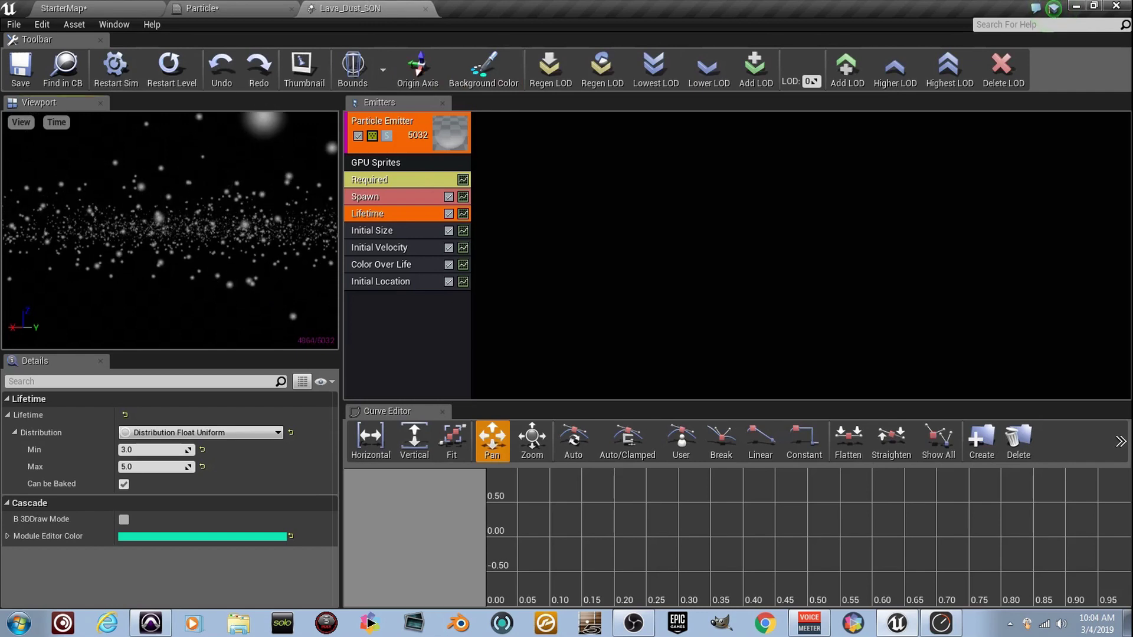
pyautogui.moveTo(252, 224); pyautogui.dragTo(252, 224, button='right')
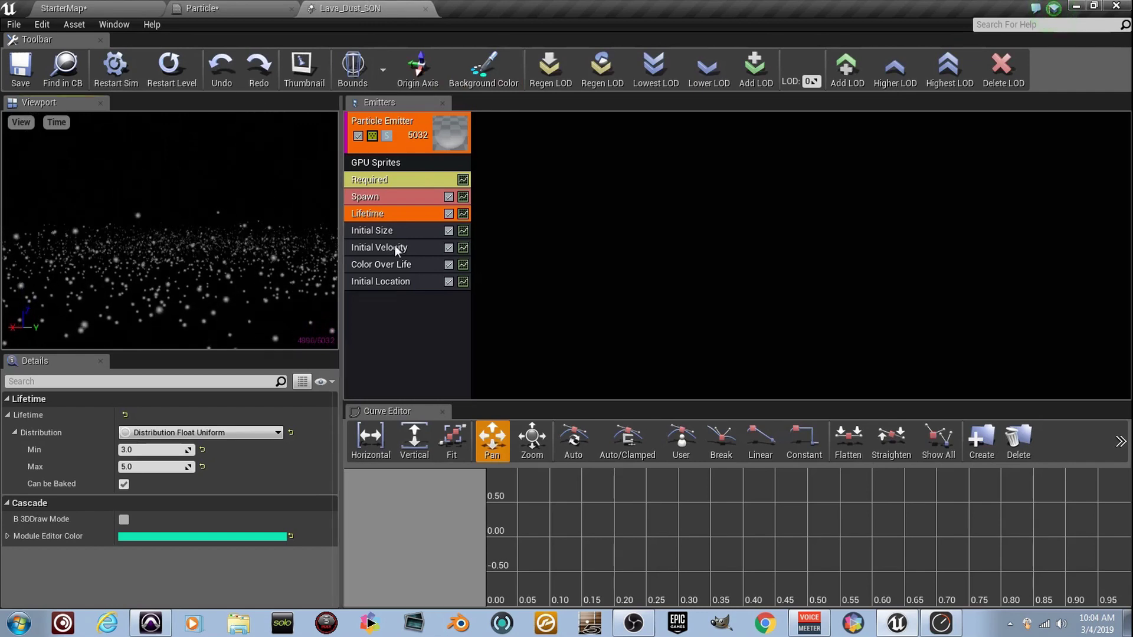
pyautogui.click(413, 231)
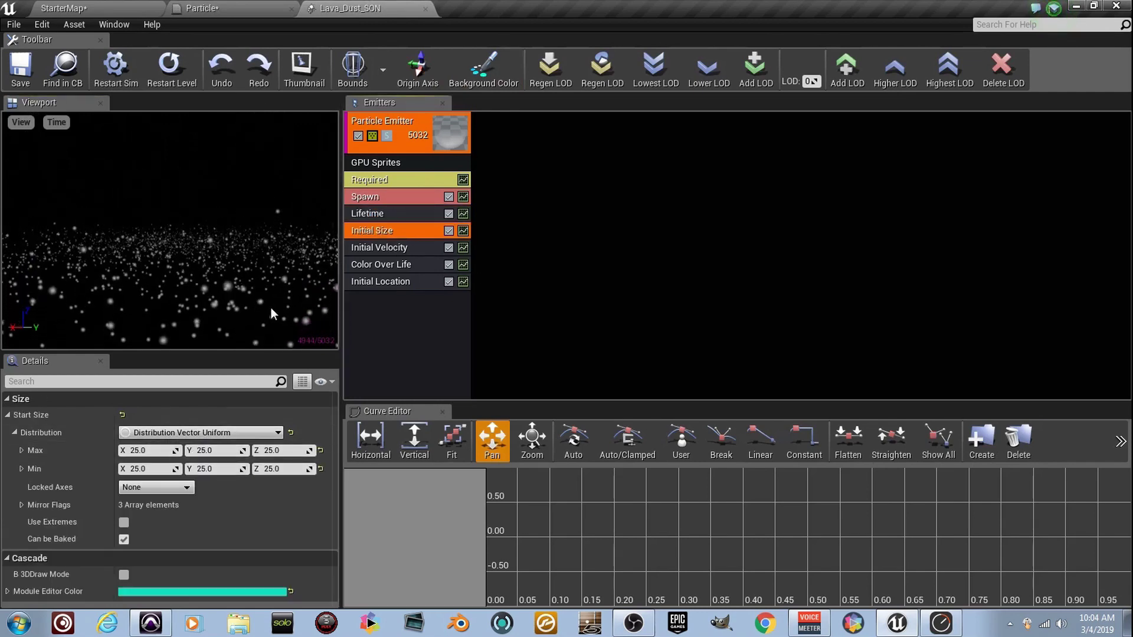
pyautogui.click(147, 450)
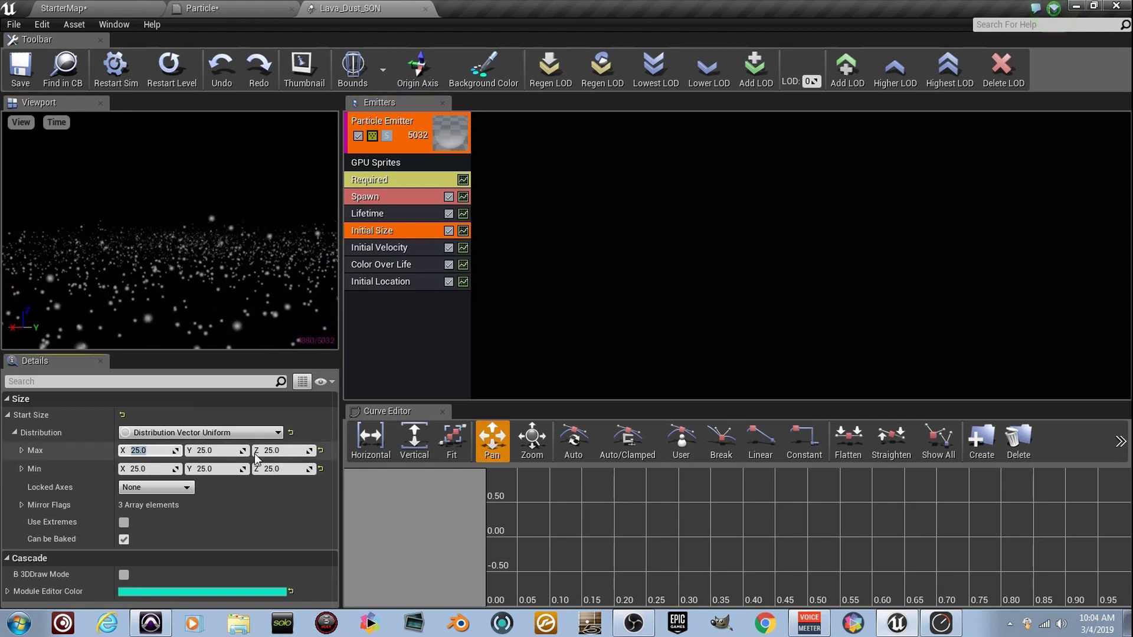
pyautogui.write('12')
pyautogui.press('Tab')
pyautogui.write('12')
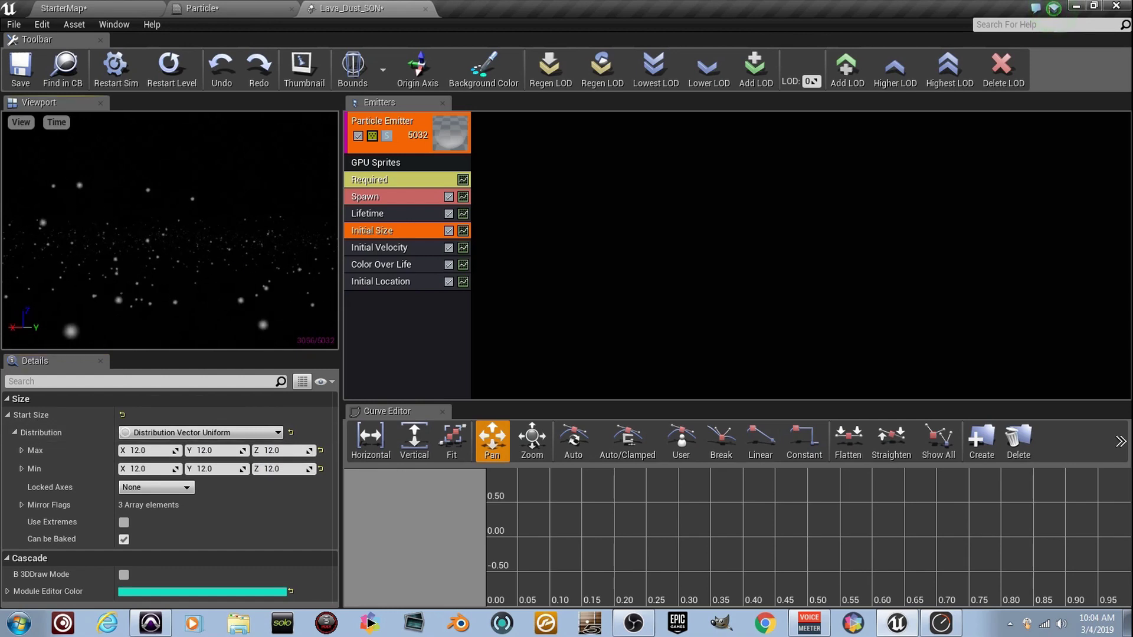
# Review the Initial Velocity settings and orbit the preview to inspect the particles.
pyautogui.click(399, 250)
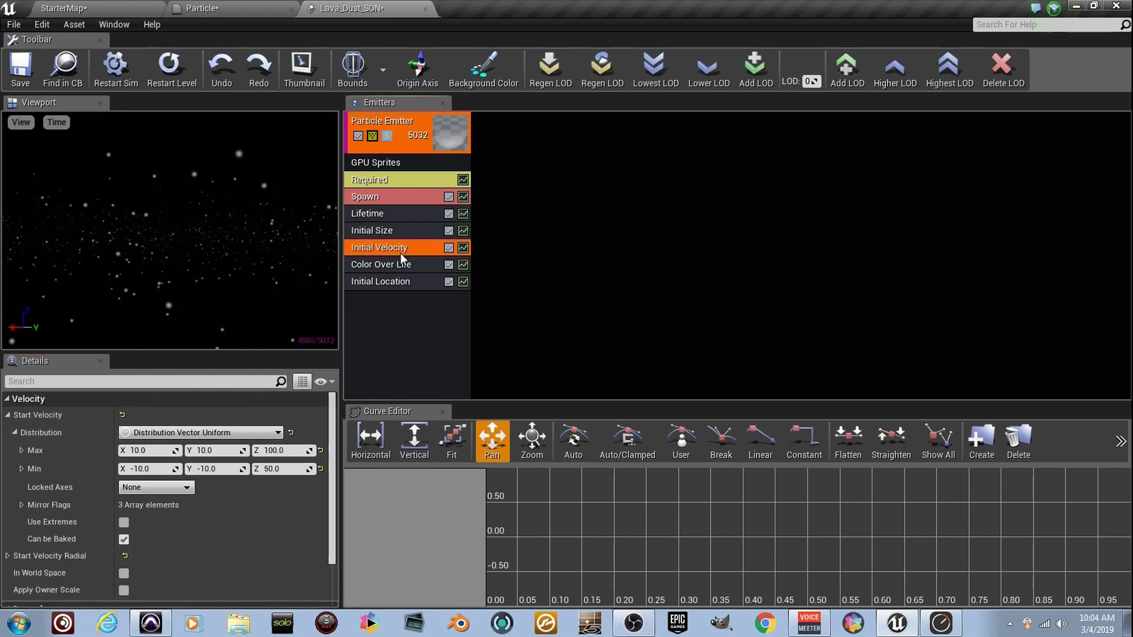
pyautogui.moveTo(239, 329); pyautogui.dragTo(219, 332)
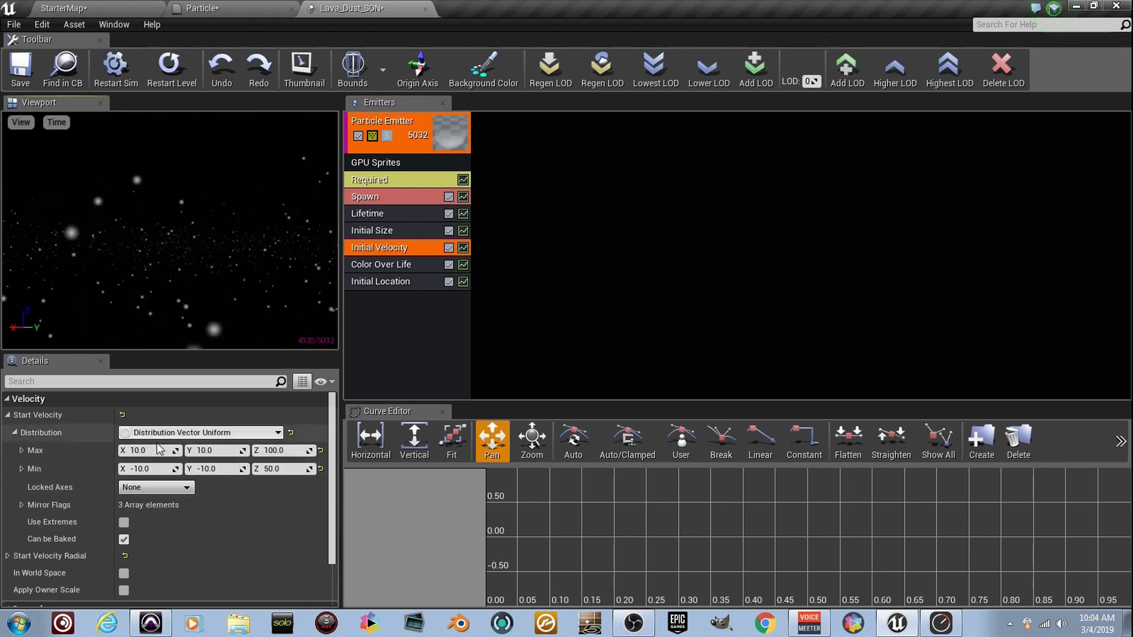
pyautogui.moveTo(177, 248); pyautogui.dragTo(142, 248)
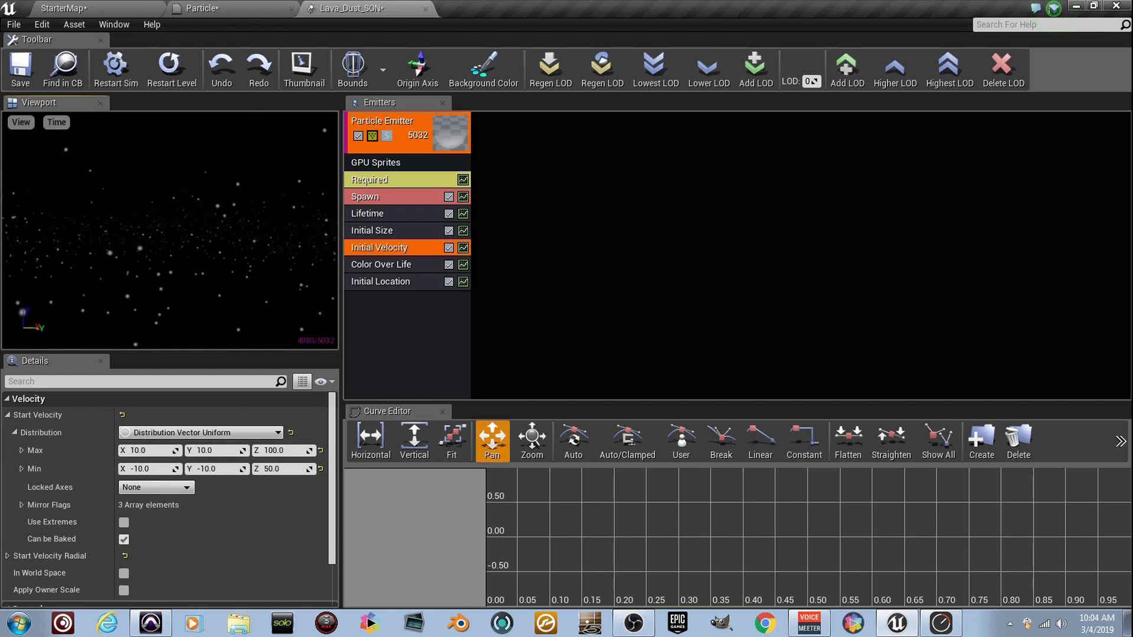
pyautogui.click(420, 264)
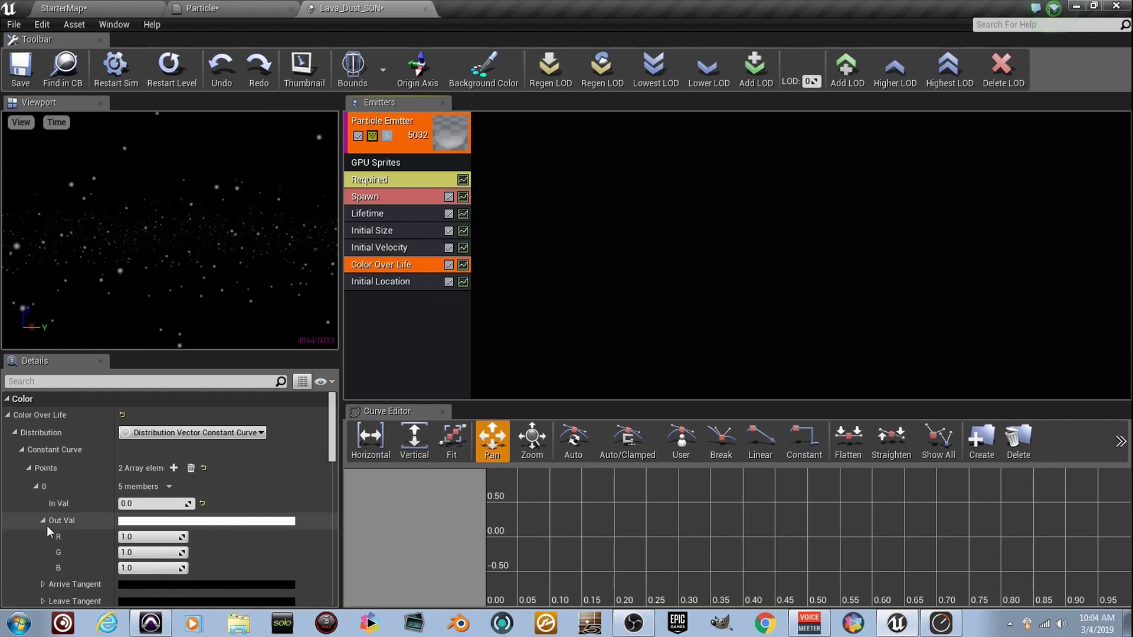
# Set Color Over Life point 0 to R 50, G 10, B 1 and point 1's red to 0.1.
pyautogui.scroll(-3, 108, 466)
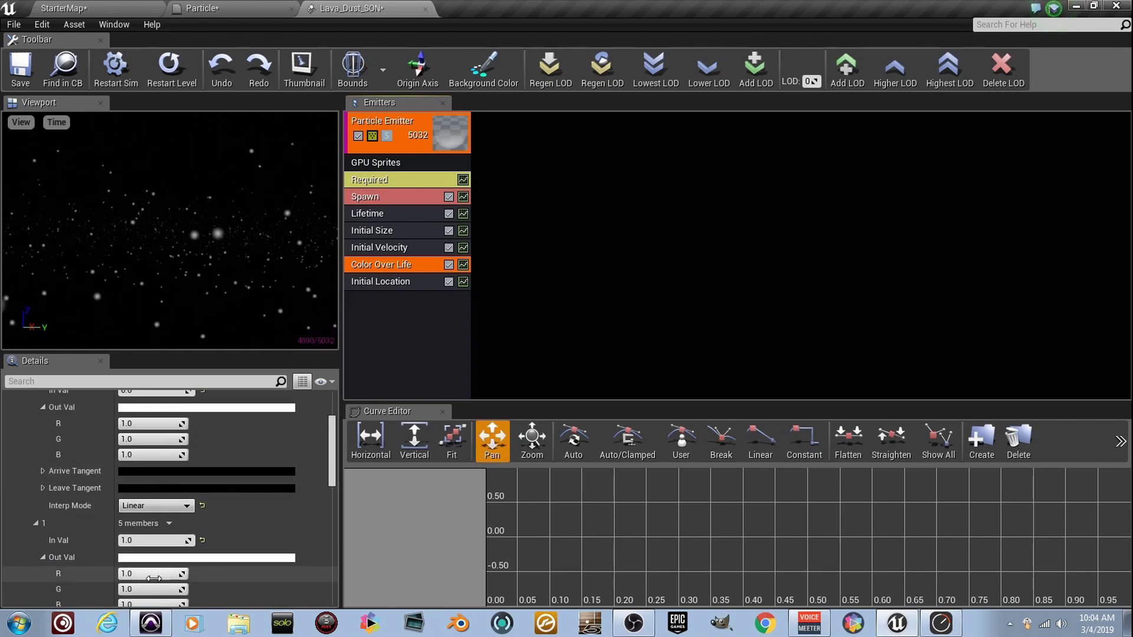
pyautogui.scroll(1, 165, 481)
pyautogui.click(157, 492)
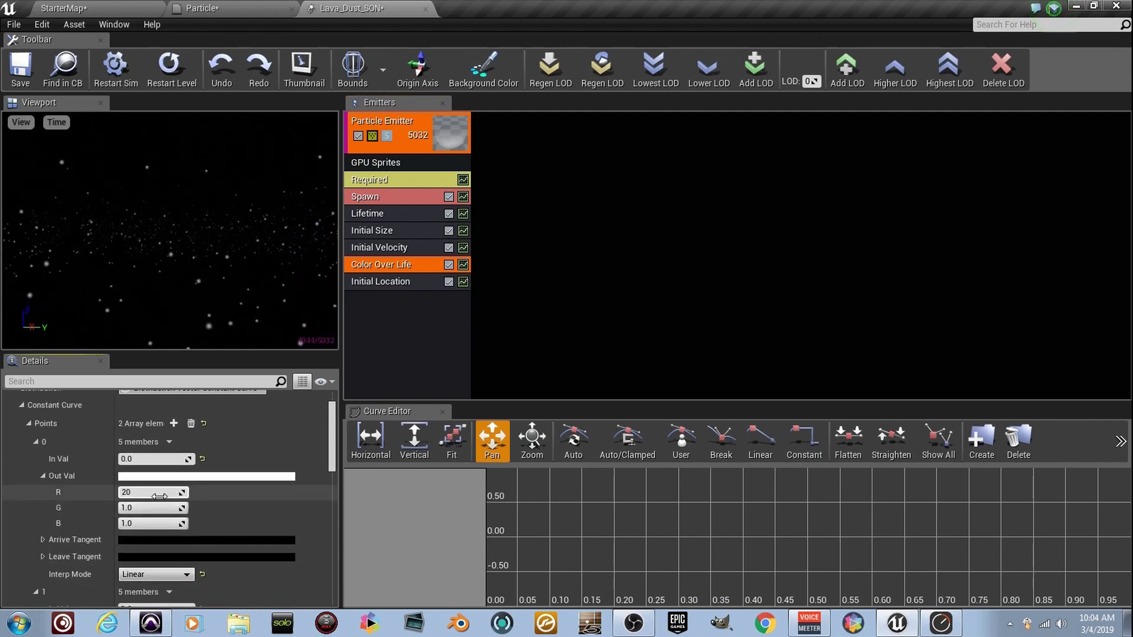
pyautogui.press('Return')
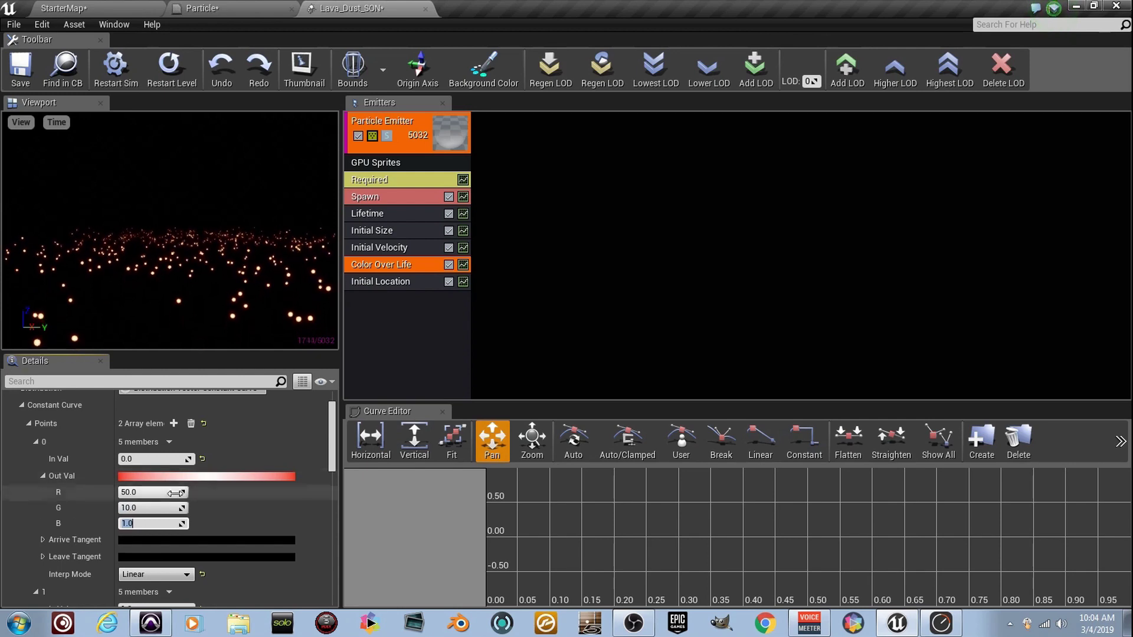
pyautogui.scroll(-3, 221, 554)
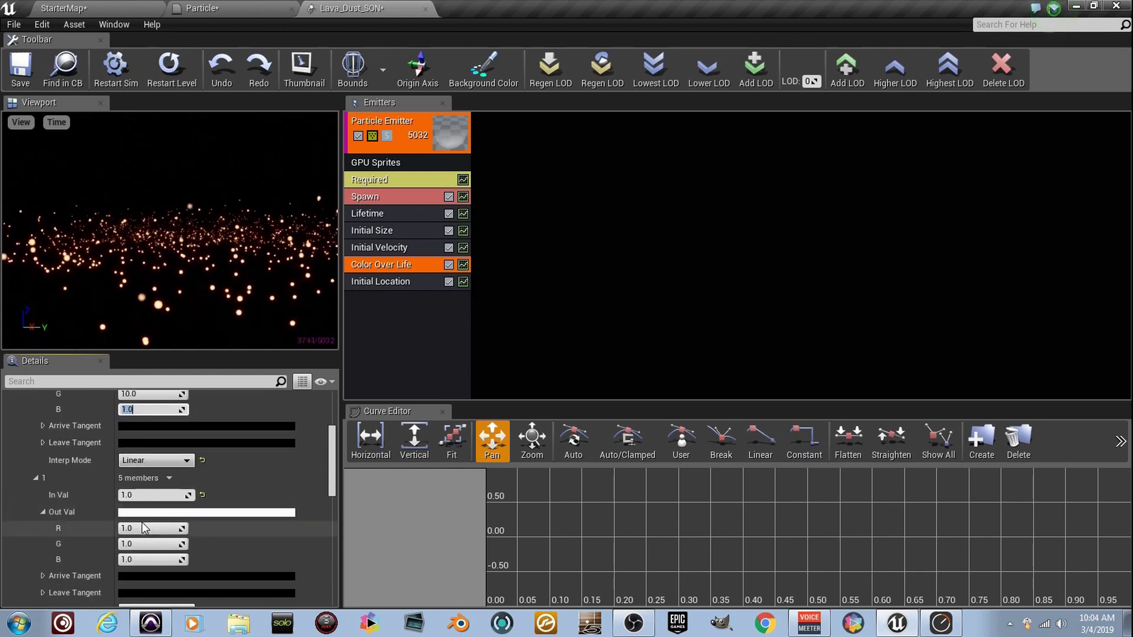
pyautogui.click(147, 529)
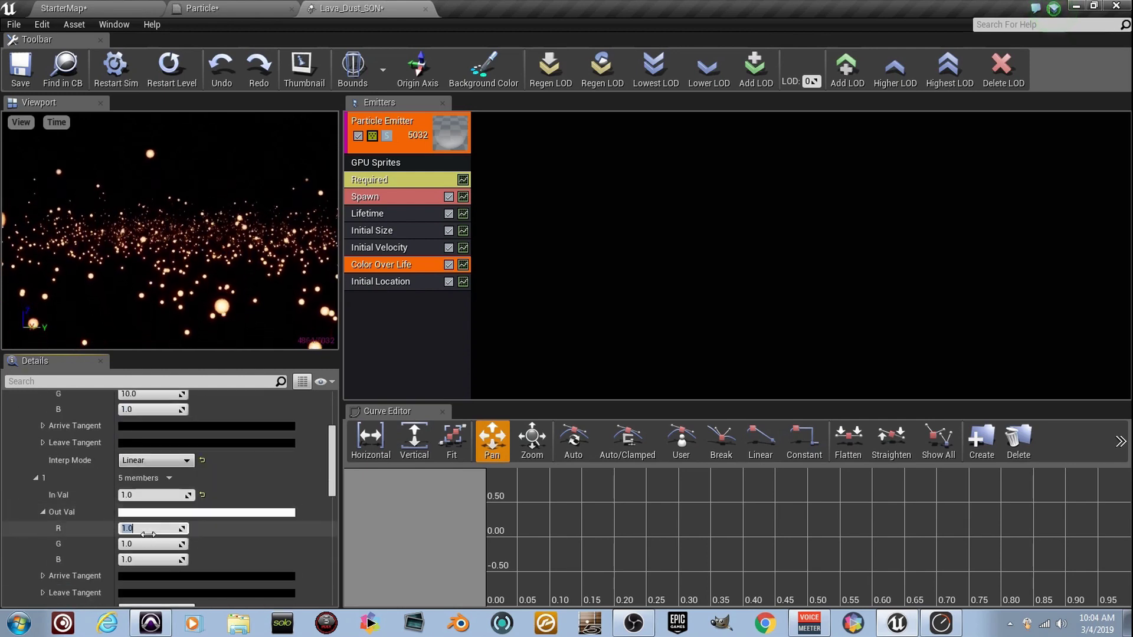
pyautogui.write('0.1')
pyautogui.press('Tab')
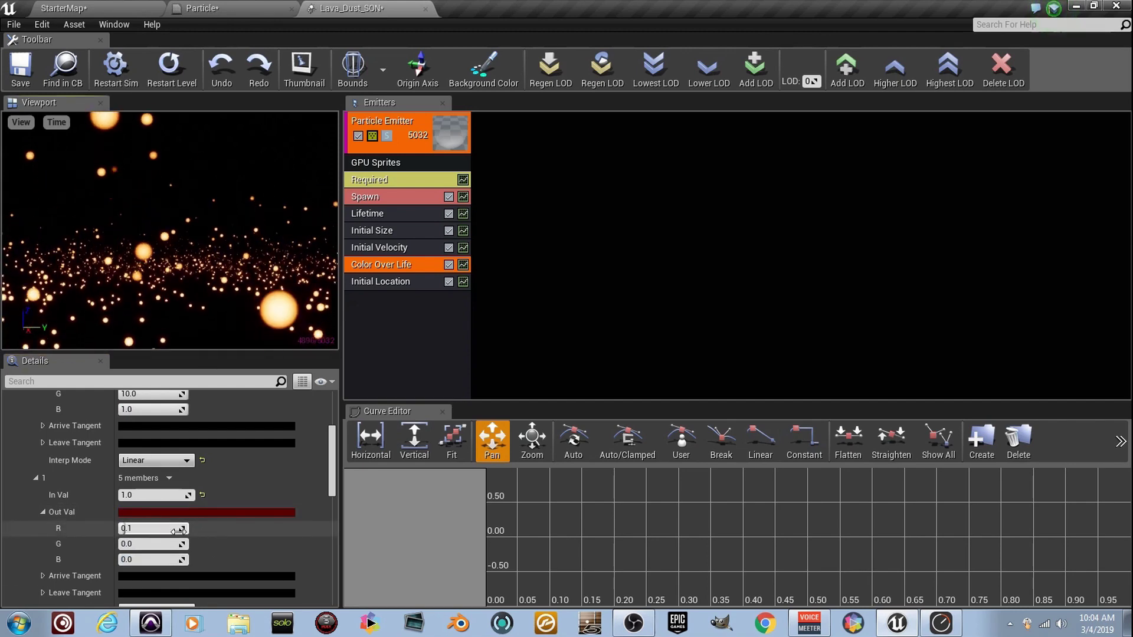
# Set point 0's In Val to 0.0001 and orbit the preview to view the glowing dust.
pyautogui.scroll(4, 168, 469)
pyautogui.click(165, 464)
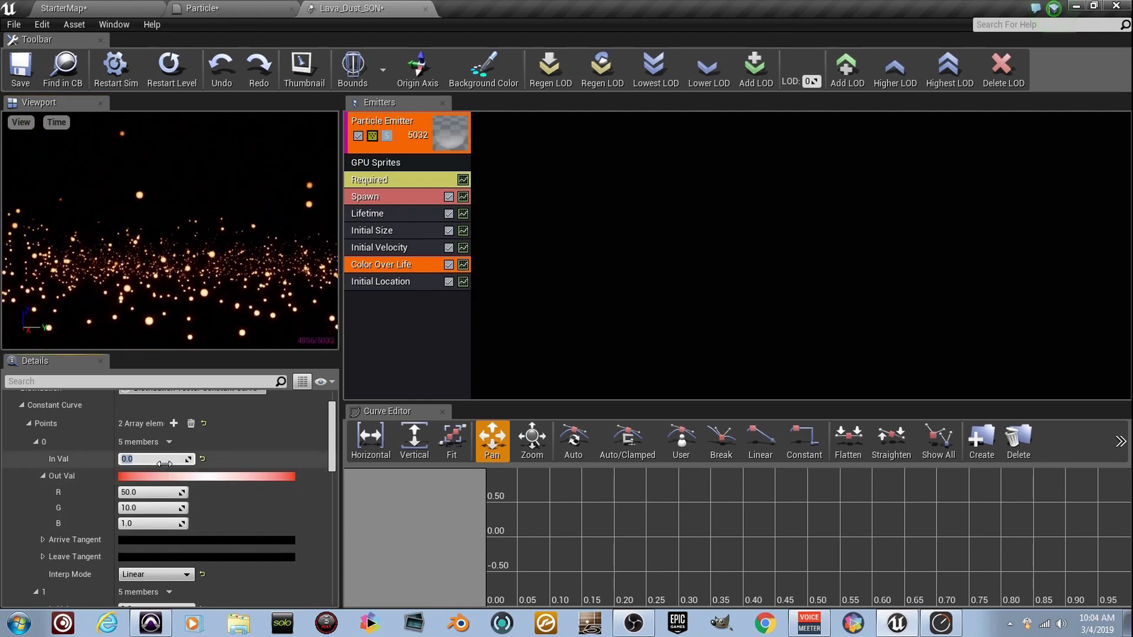
pyautogui.write('.00')
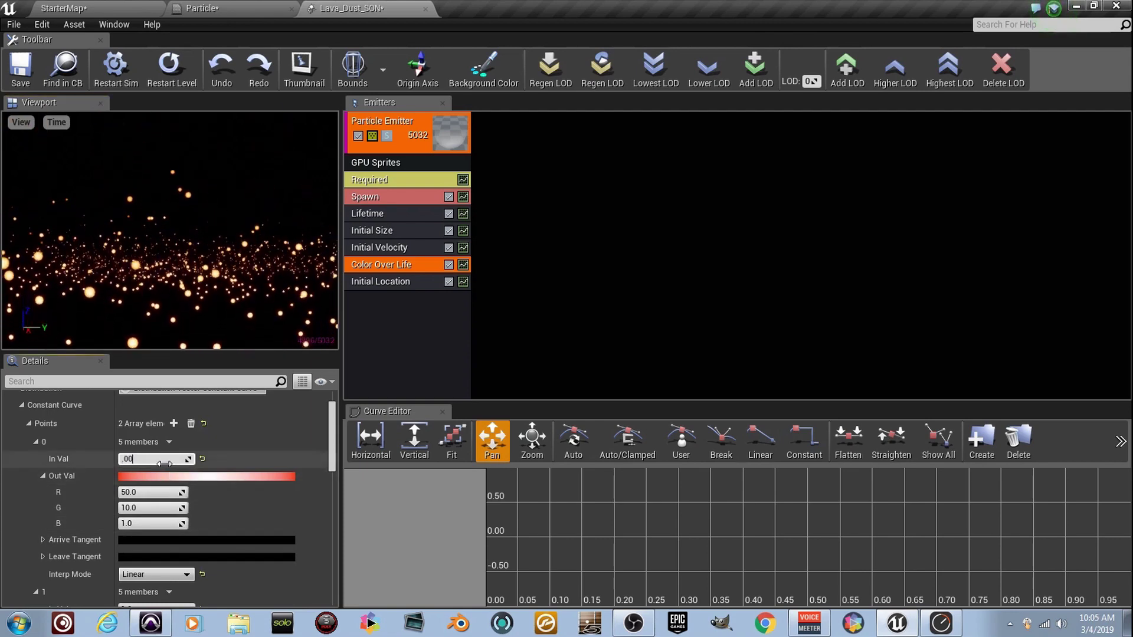
pyautogui.press('End')
pyautogui.write('001')
pyautogui.press('Return')
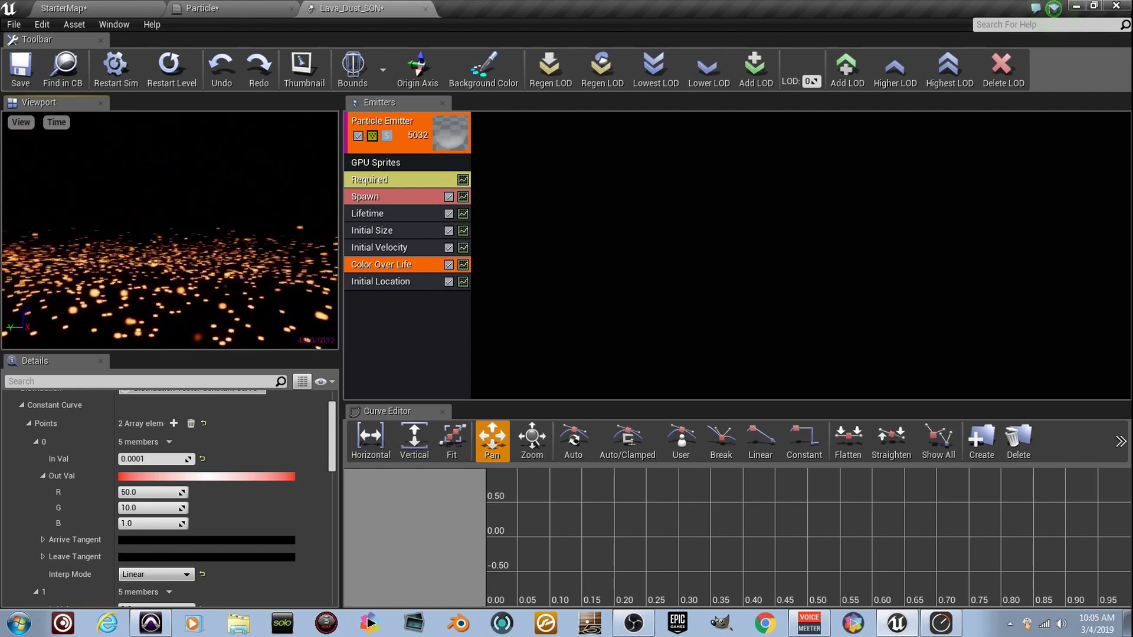
pyautogui.moveTo(169, 218)
pyautogui.mouseDown()
pyautogui.moveTo(183, 242)
pyautogui.moveTo(224, 266)
pyautogui.moveTo(183, 236)
pyautogui.moveTo(182, 200)
pyautogui.mouseUp()
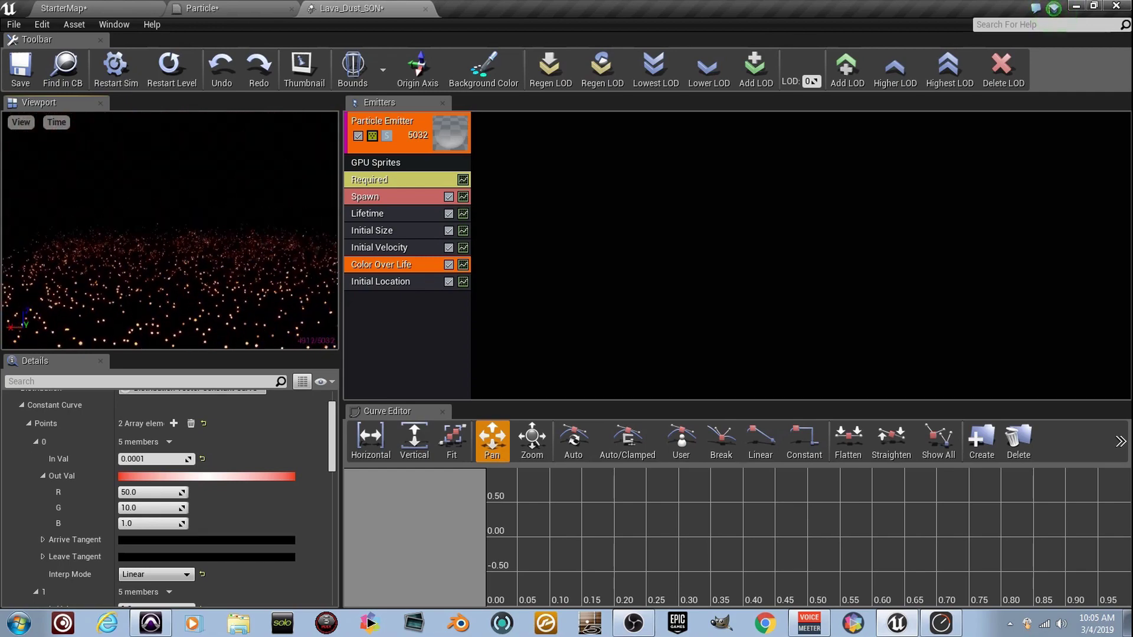
pyautogui.moveTo(248, 259); pyautogui.dragTo(305, 274)
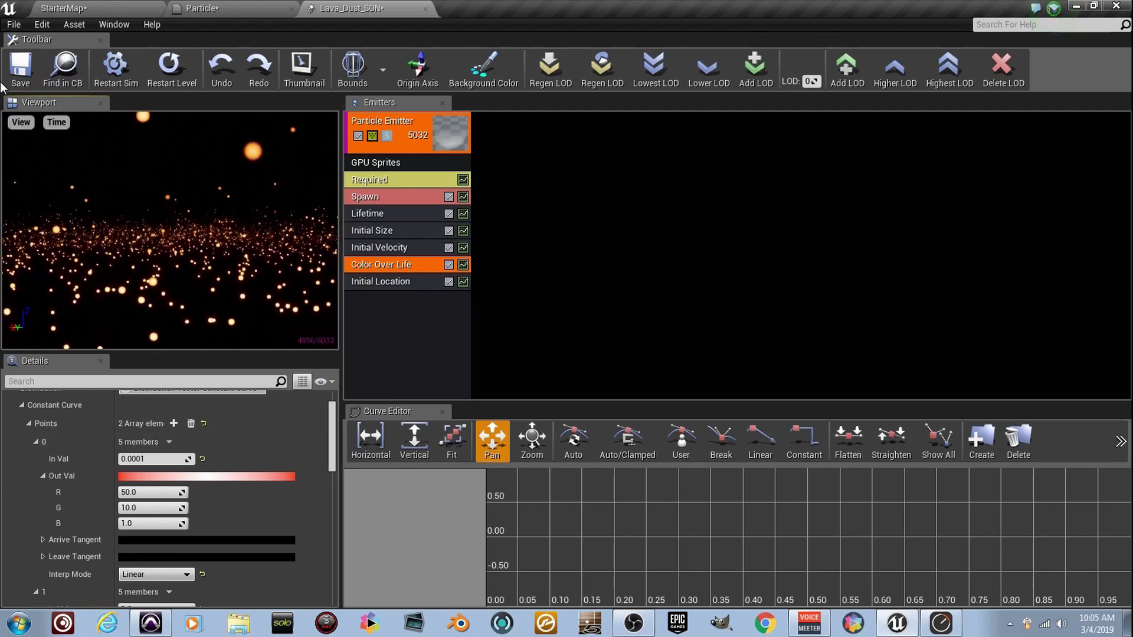
# Save Lava_Dust_SON and check the dust over the lava in the StarterMap level.
pyautogui.click(22, 71)
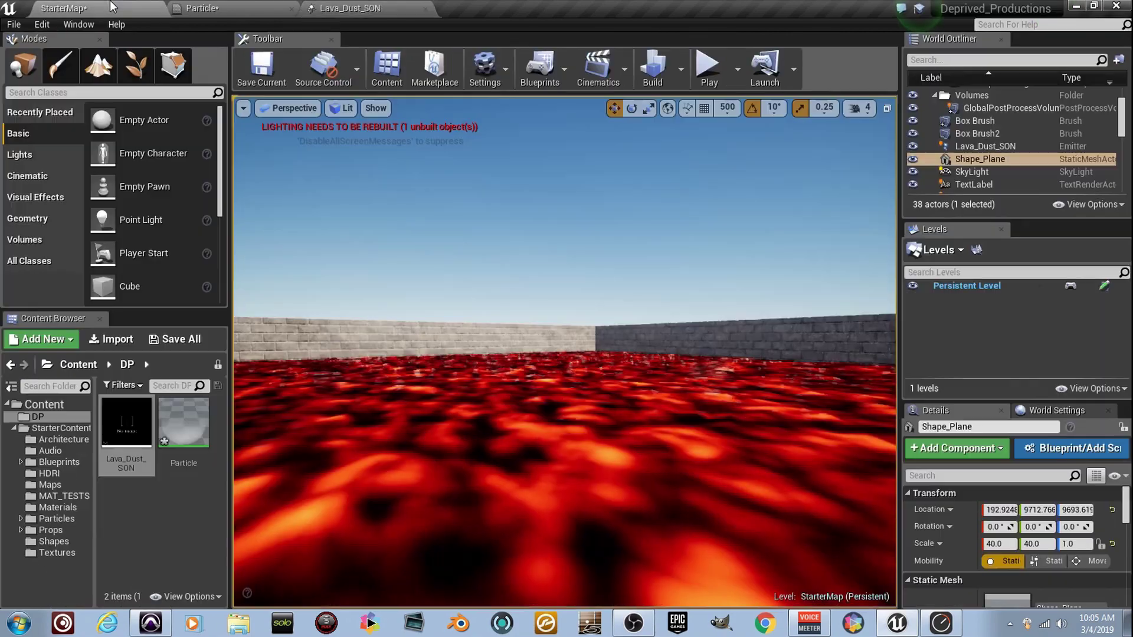
pyautogui.click(88, 8)
pyautogui.moveTo(419, 294); pyautogui.dragTo(599, 316, button='right')
pyautogui.moveTo(377, 263); pyautogui.dragTo(317, 234)
pyautogui.click(354, 8)
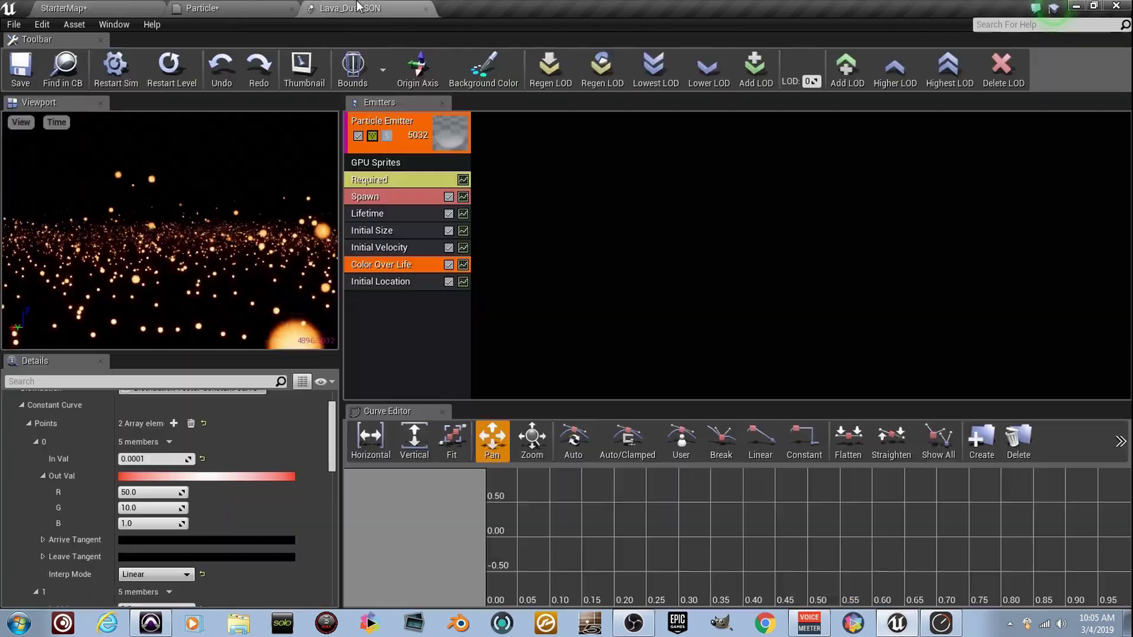
# Add an Orbit module to the emitter and view its -15 to 15 X/Y offset.
pyautogui.rightClick(400, 307)
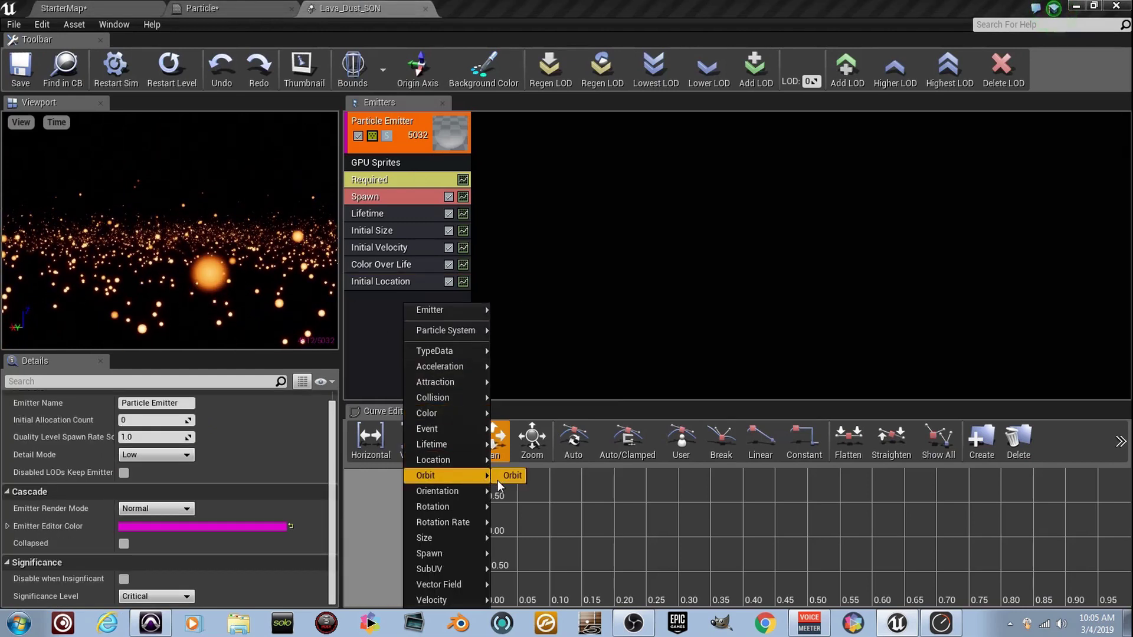
pyautogui.click(498, 476)
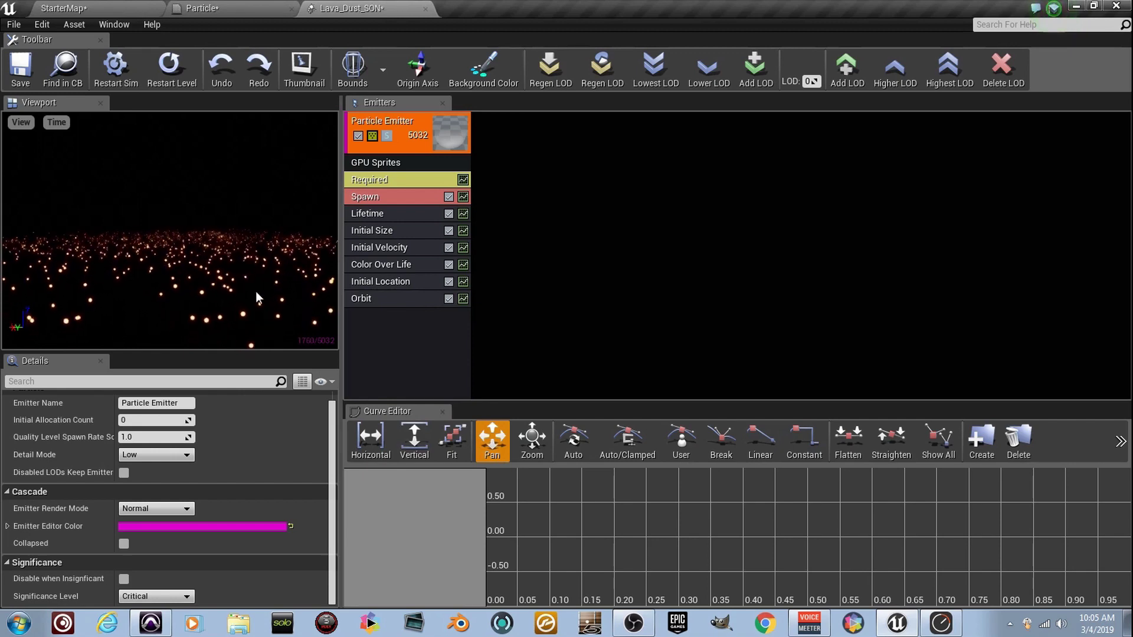
pyautogui.scroll(1, 238, 404)
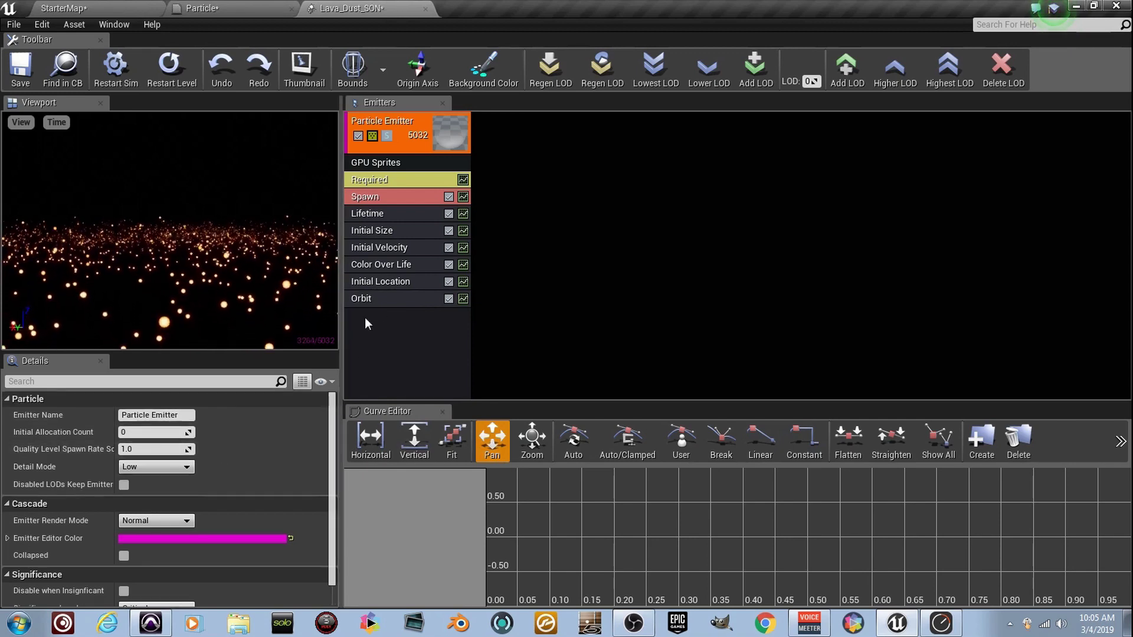
pyautogui.click(399, 302)
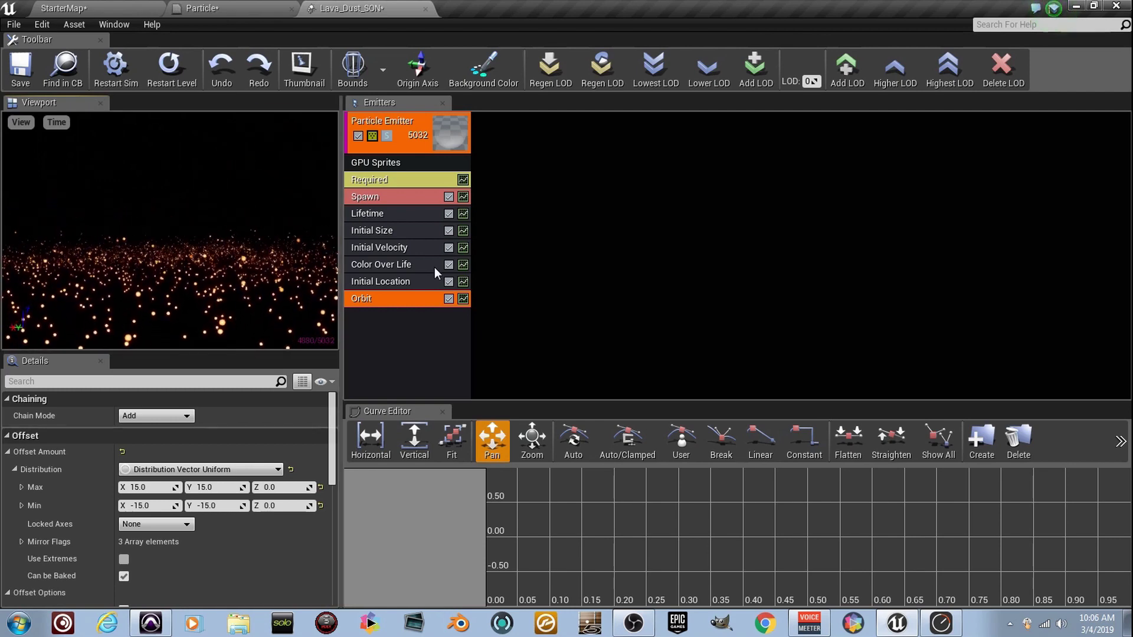
# Review the Color Over Life and Lifetime modules, then preview the lava scene in StarterMap.
pyautogui.click(412, 267)
pyautogui.scroll(-5, 154, 515)
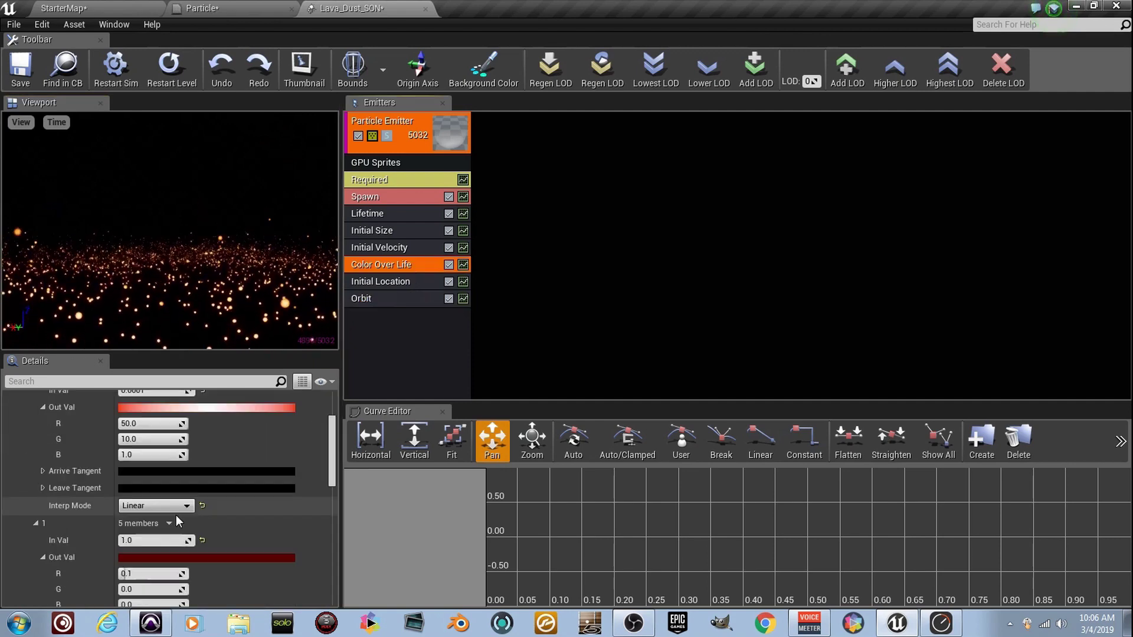
pyautogui.scroll(2, 215, 547)
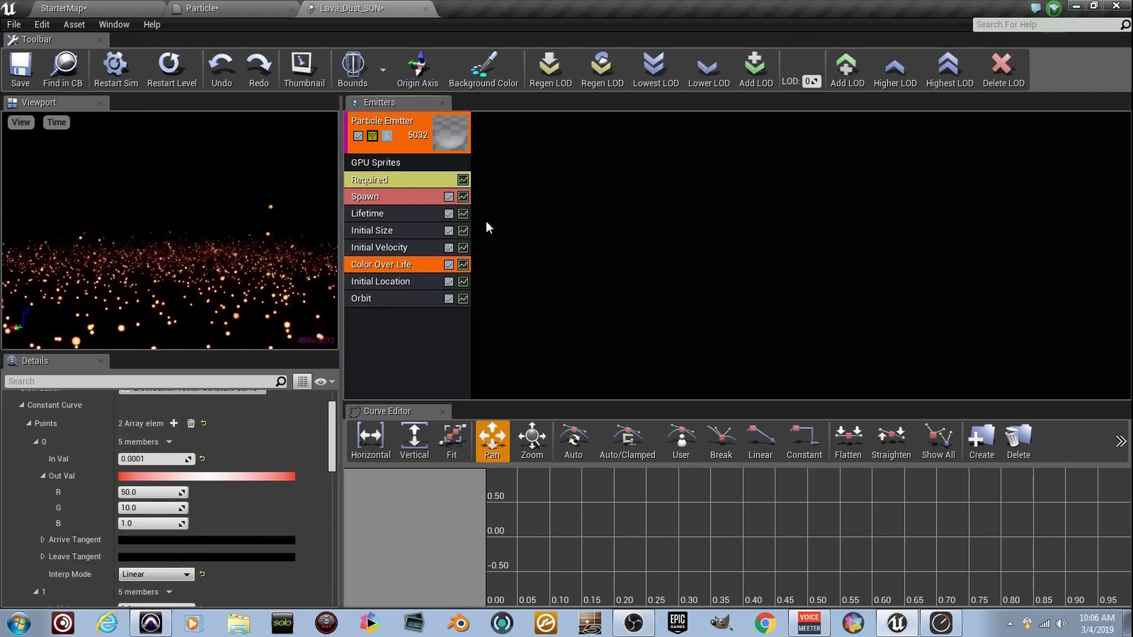
pyautogui.click(405, 215)
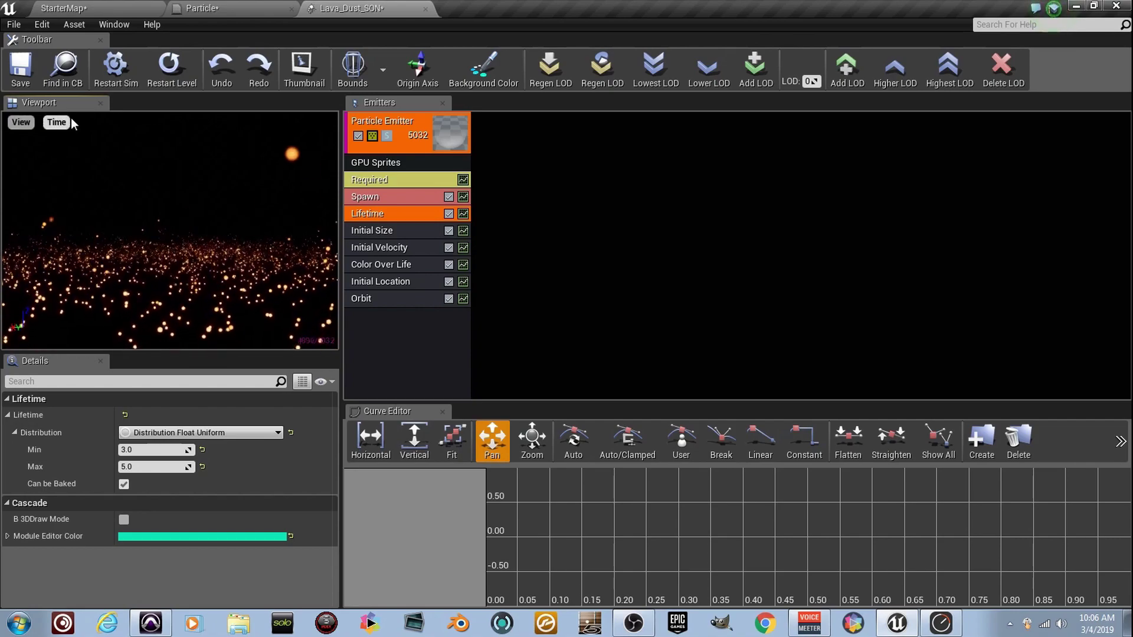
pyautogui.click(116, 7)
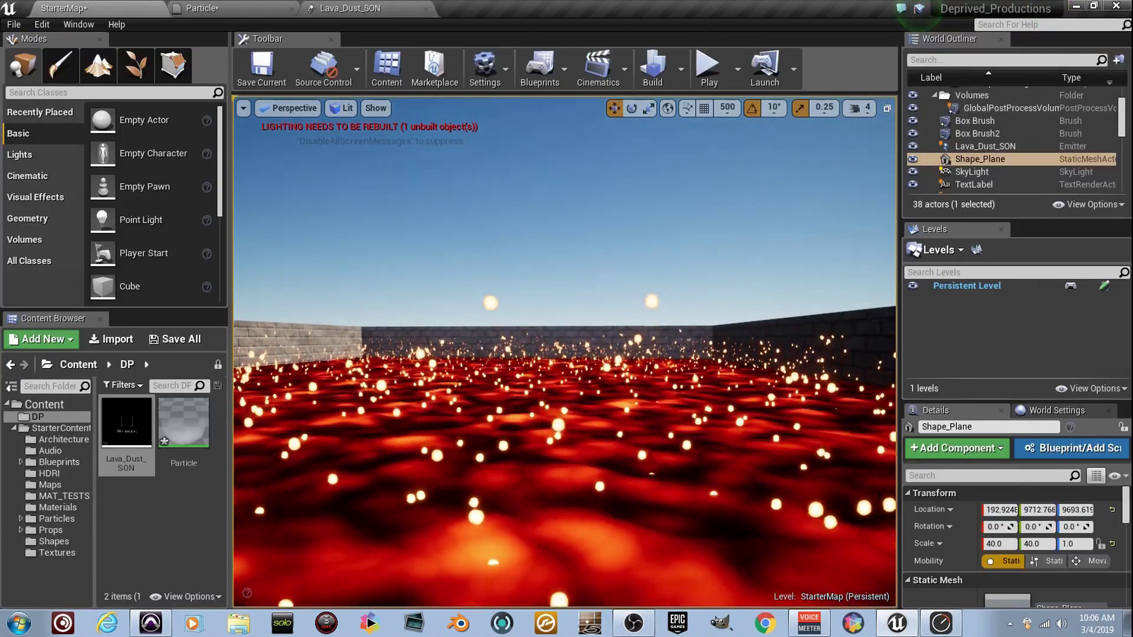
pyautogui.moveTo(564, 354); pyautogui.dragTo(540, 354, button='right')
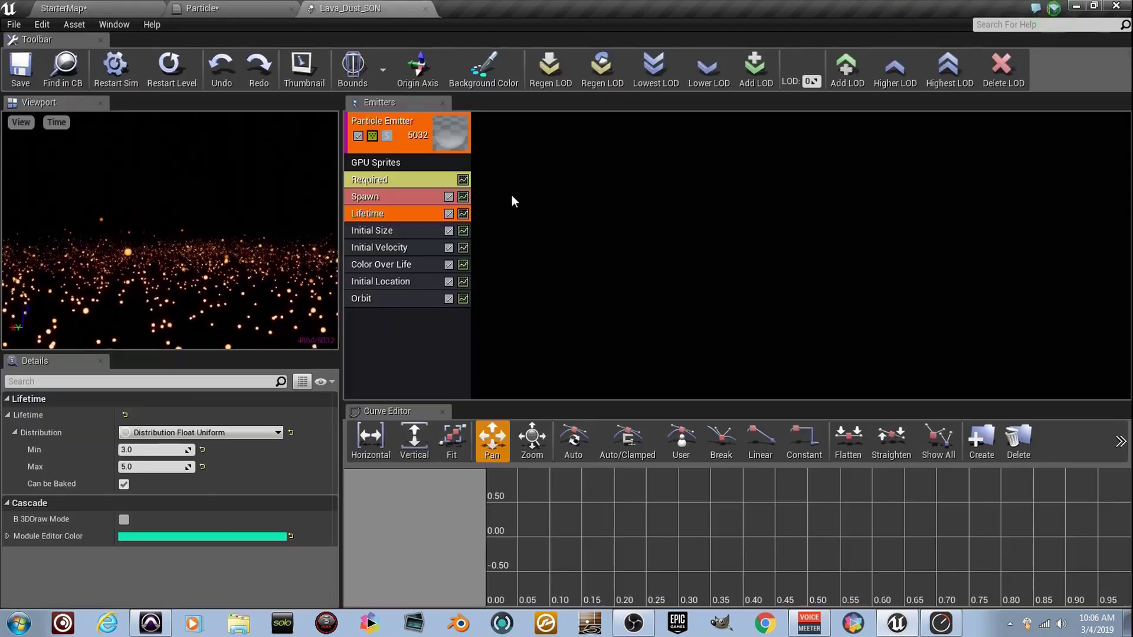
pyautogui.click(494, 171)
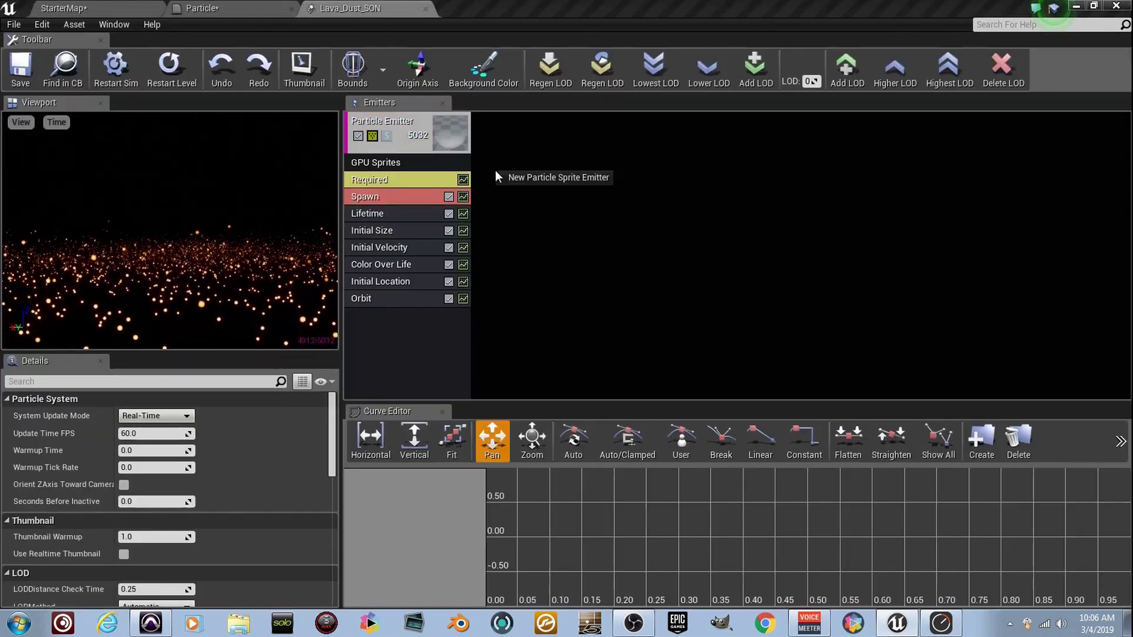
# Add a second particle sprite emitter and give it GPU Sprites type data.
pyautogui.click(558, 177)
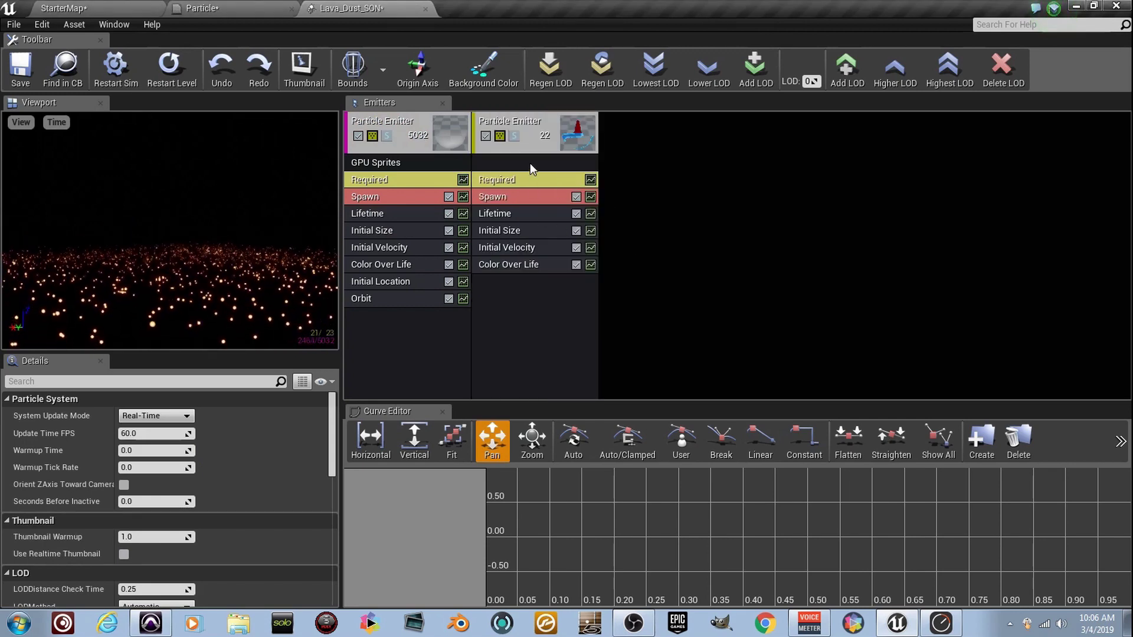
pyautogui.click(562, 168)
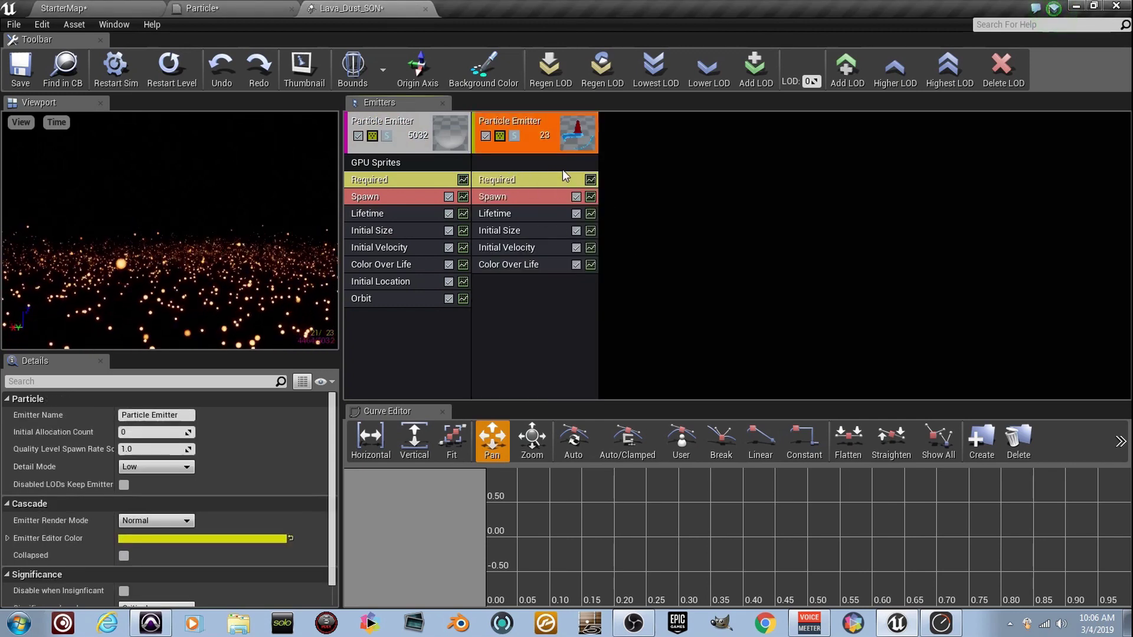
pyautogui.rightClick(562, 171)
pyautogui.moveTo(631, 219)
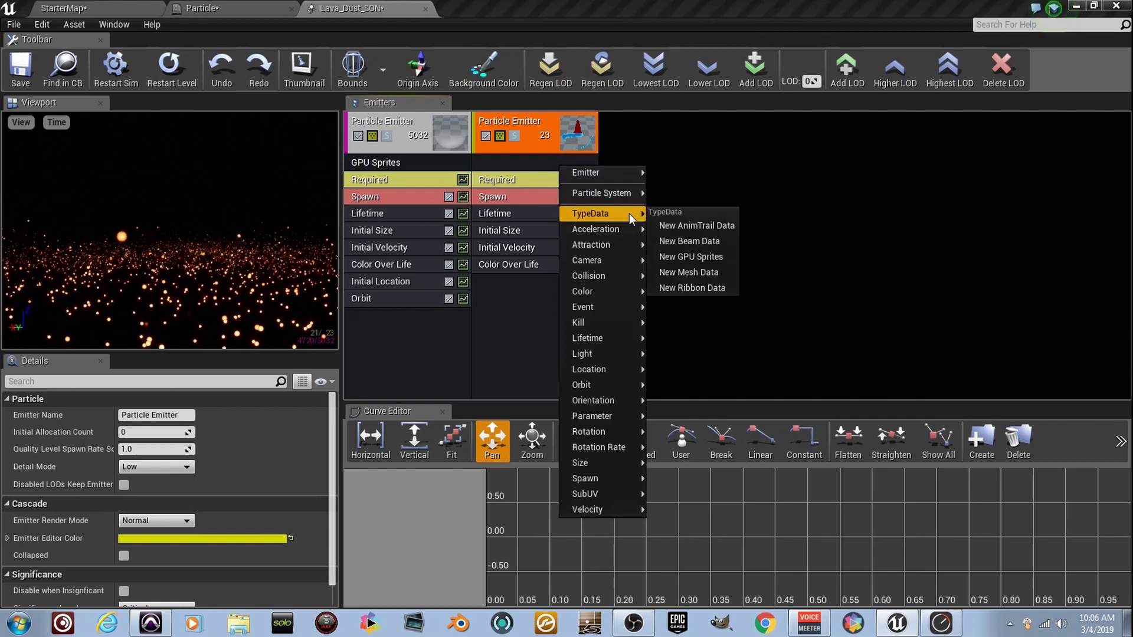
pyautogui.click(698, 256)
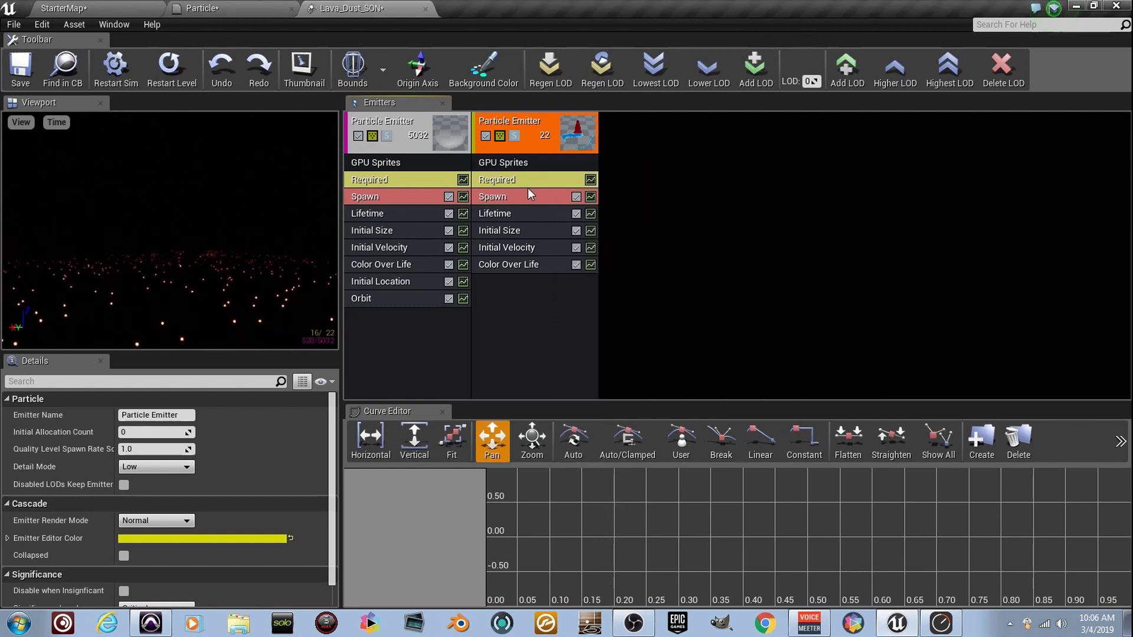
# Assign the Particle material to the second emitter's Required module.
pyautogui.click(533, 181)
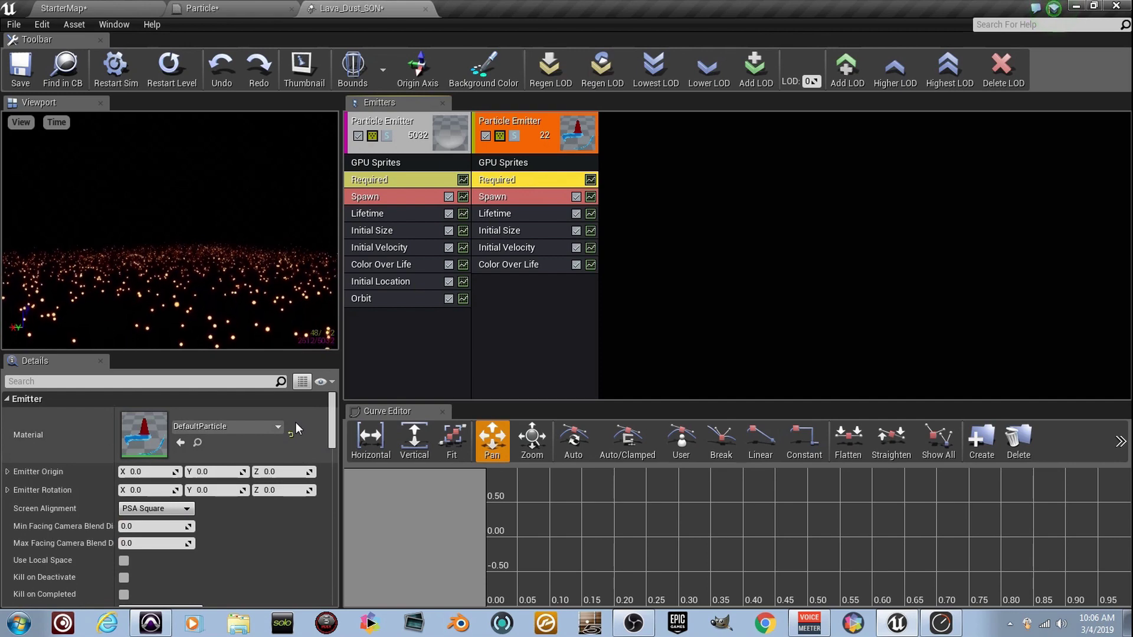
pyautogui.click(272, 427)
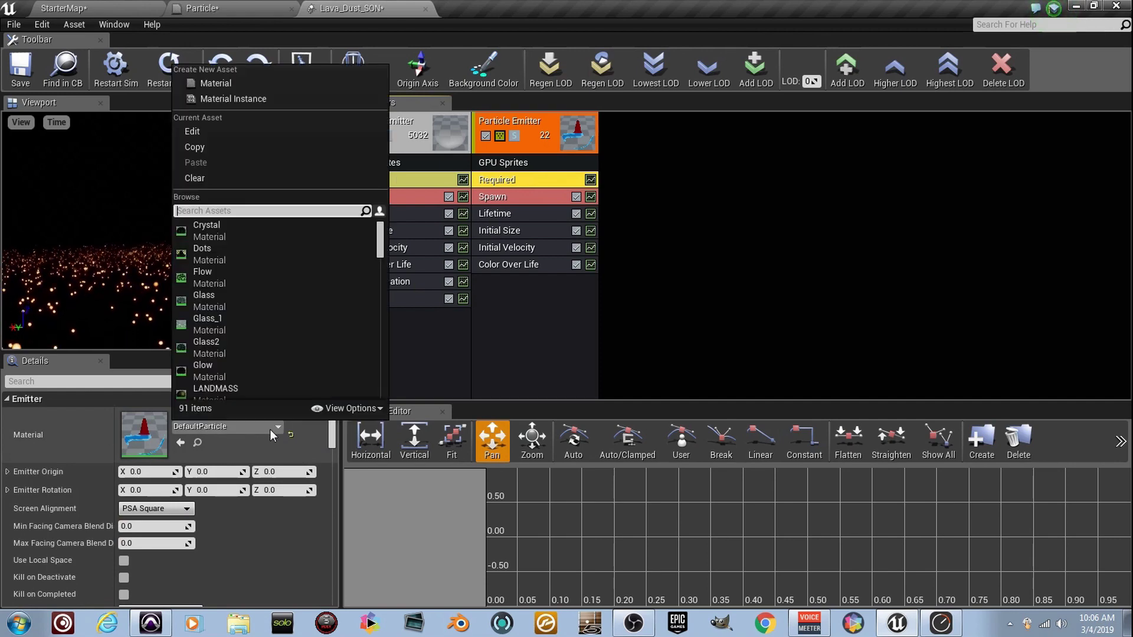
pyautogui.write('part')
pyautogui.scroll(-3, 276, 328)
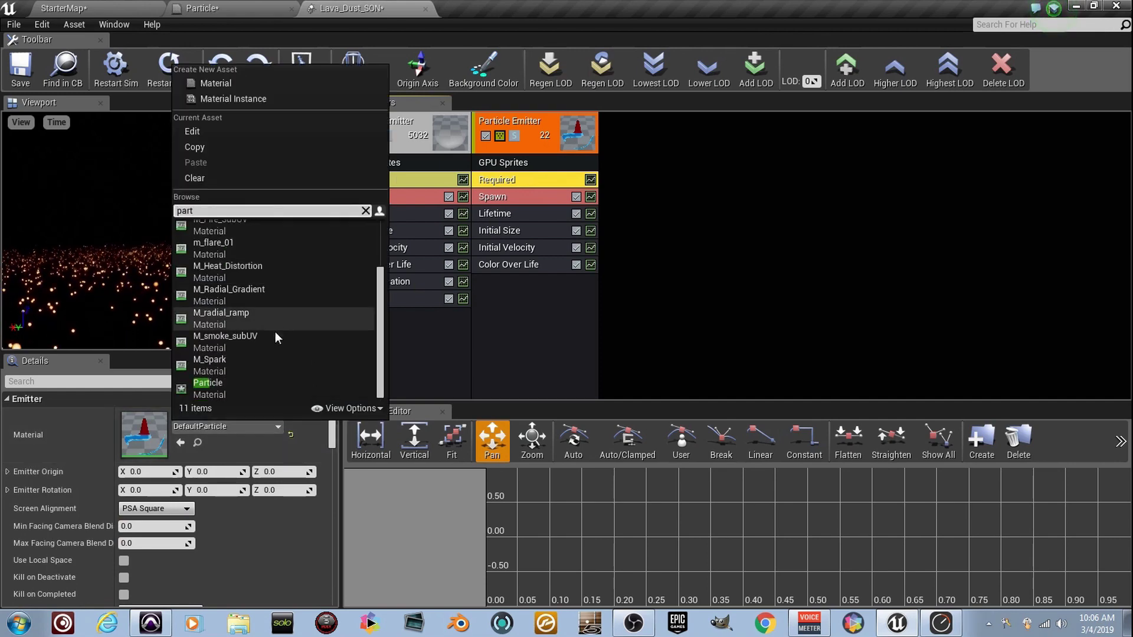
pyautogui.click(256, 383)
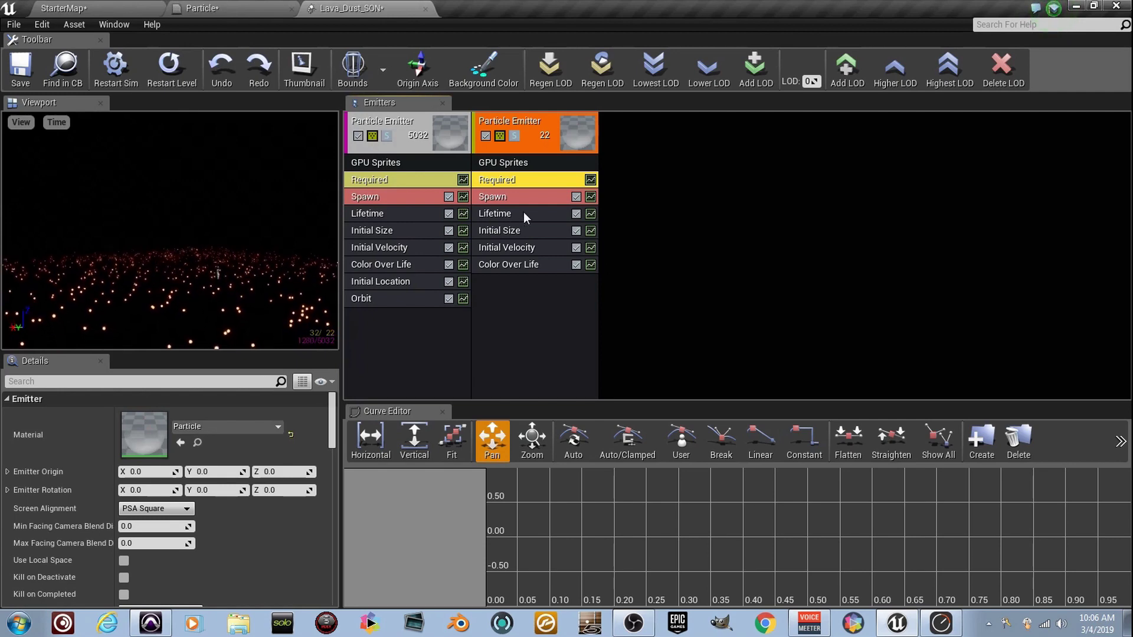
# Set the second emitter's constant spawn rate to 3000 and adjust its minimum lifetime.
pyautogui.click(530, 197)
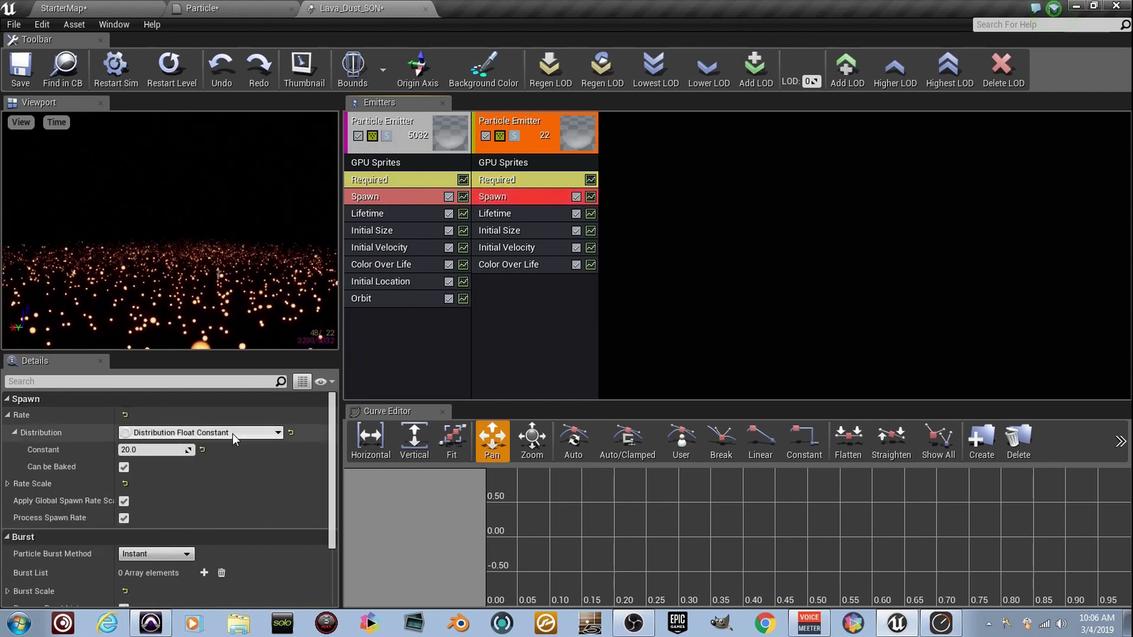
pyautogui.click(166, 450)
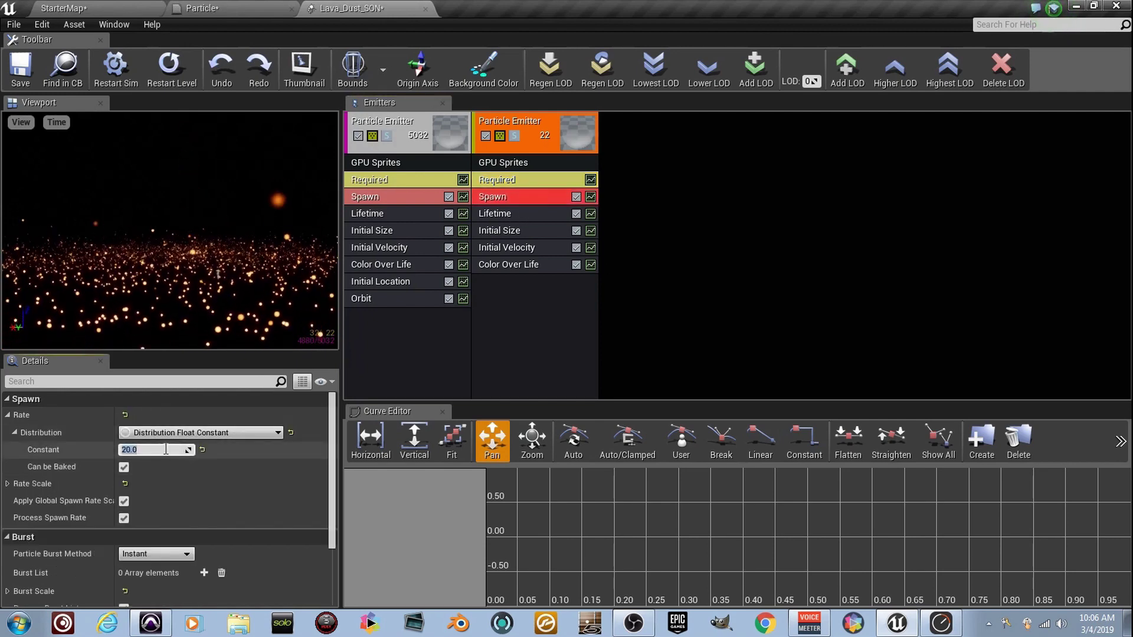
pyautogui.write('300')
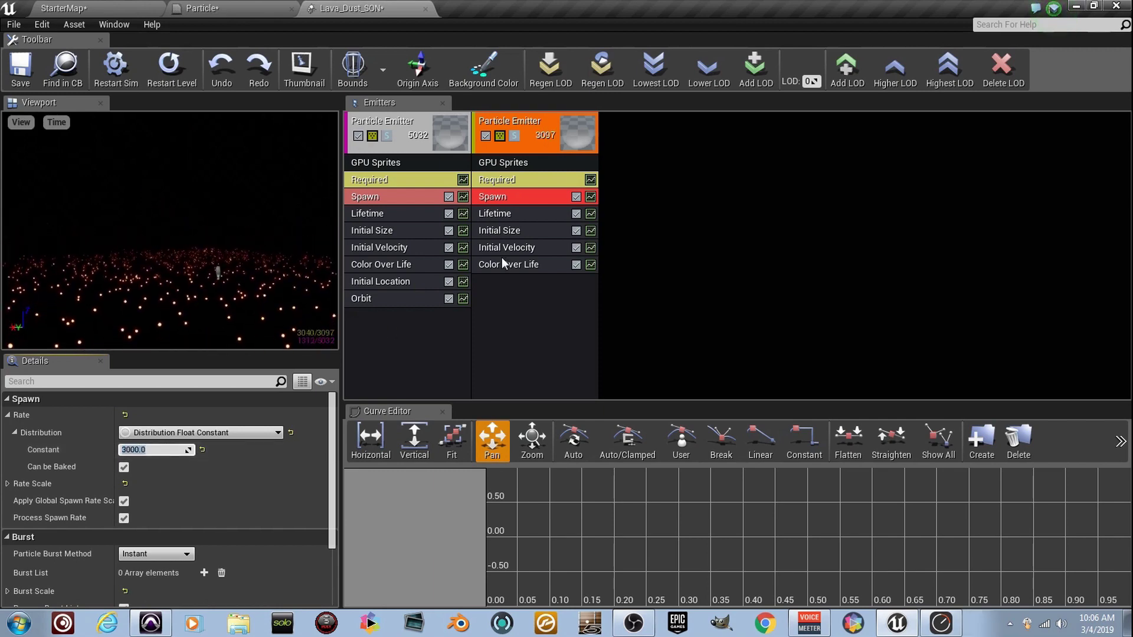
pyautogui.click(532, 252)
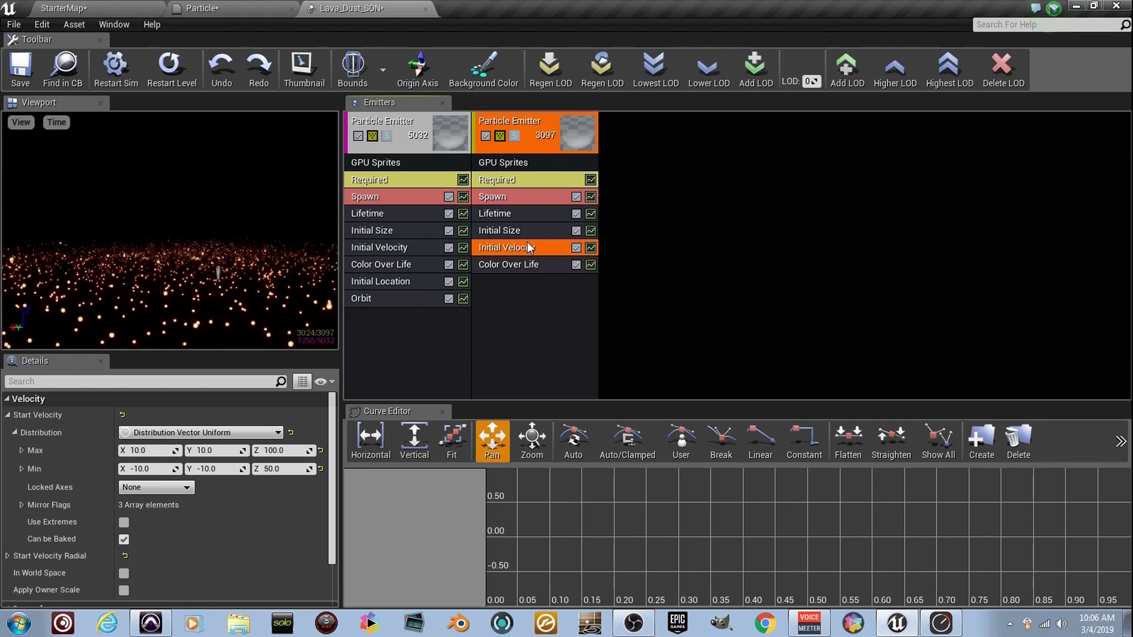
pyautogui.click(529, 215)
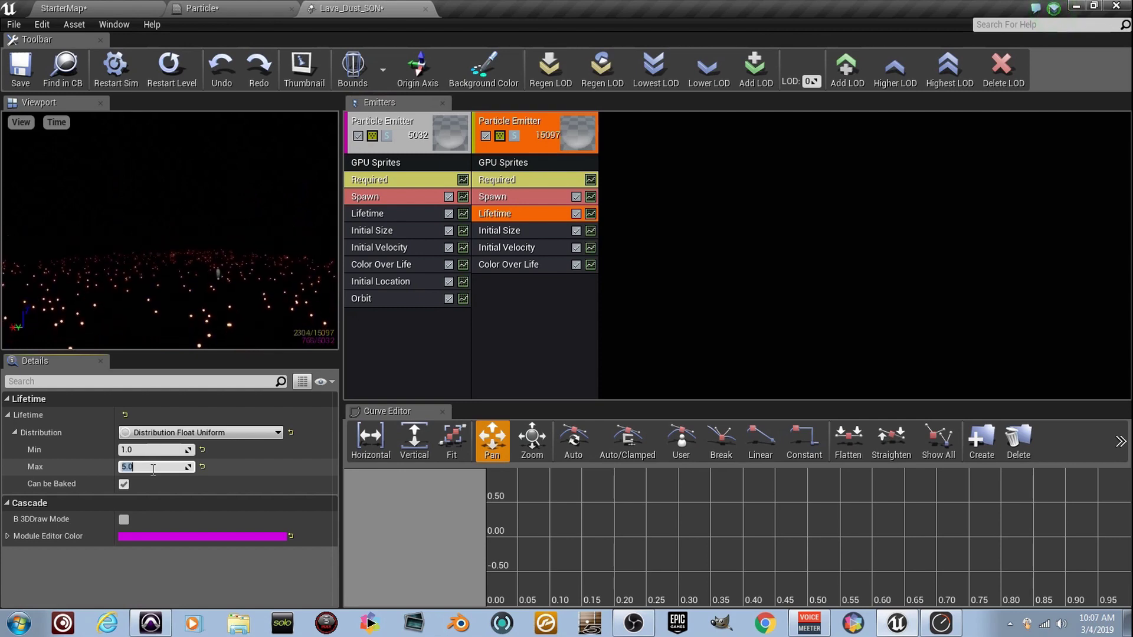
pyautogui.click(147, 450)
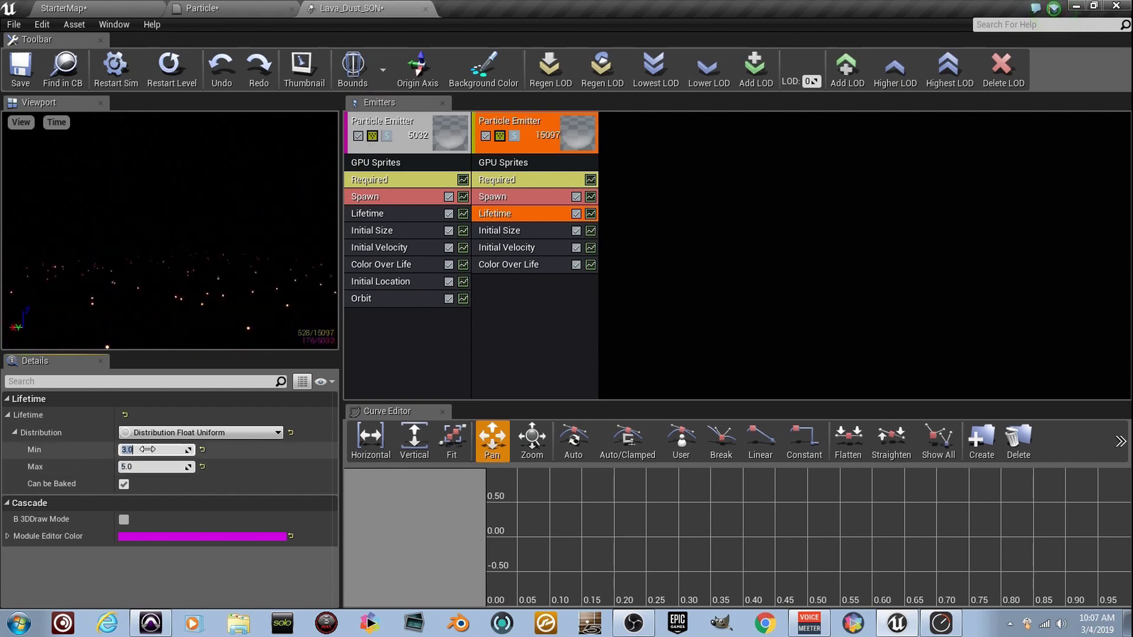
# Set the second emitter's Initial Size Max and Min to 6 on every axis.
pyautogui.click(542, 231)
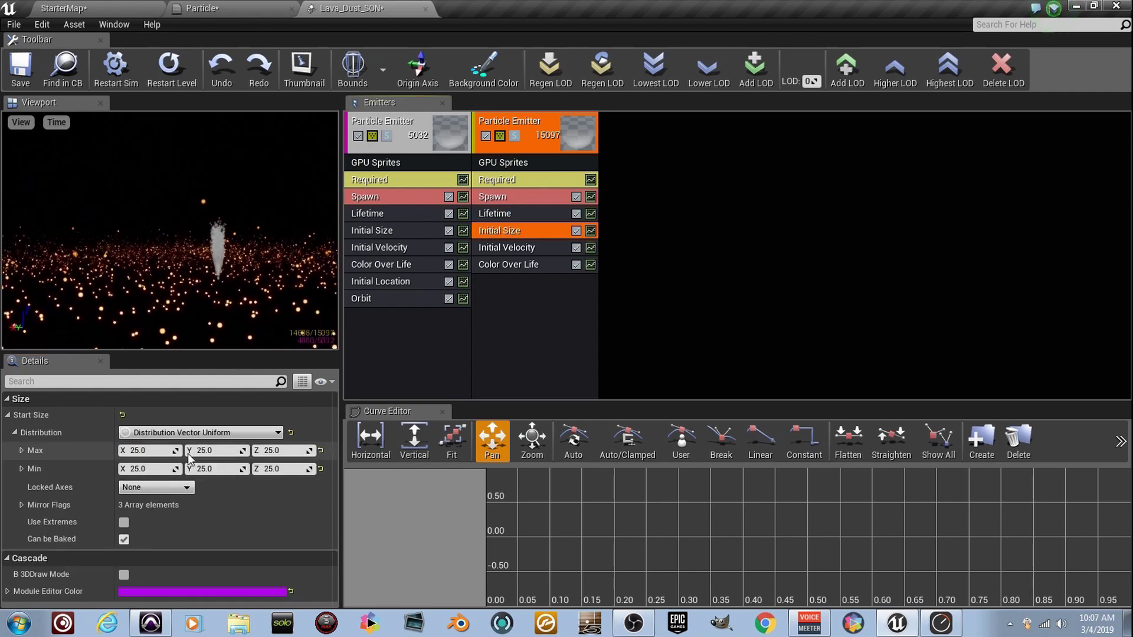
pyautogui.moveTo(253, 243); pyautogui.dragTo(331, 241)
pyautogui.moveTo(228, 295)
pyautogui.mouseDown(button='right')
pyautogui.moveTo(228, 266)
pyautogui.moveTo(227, 295)
pyautogui.mouseUp(button='right')
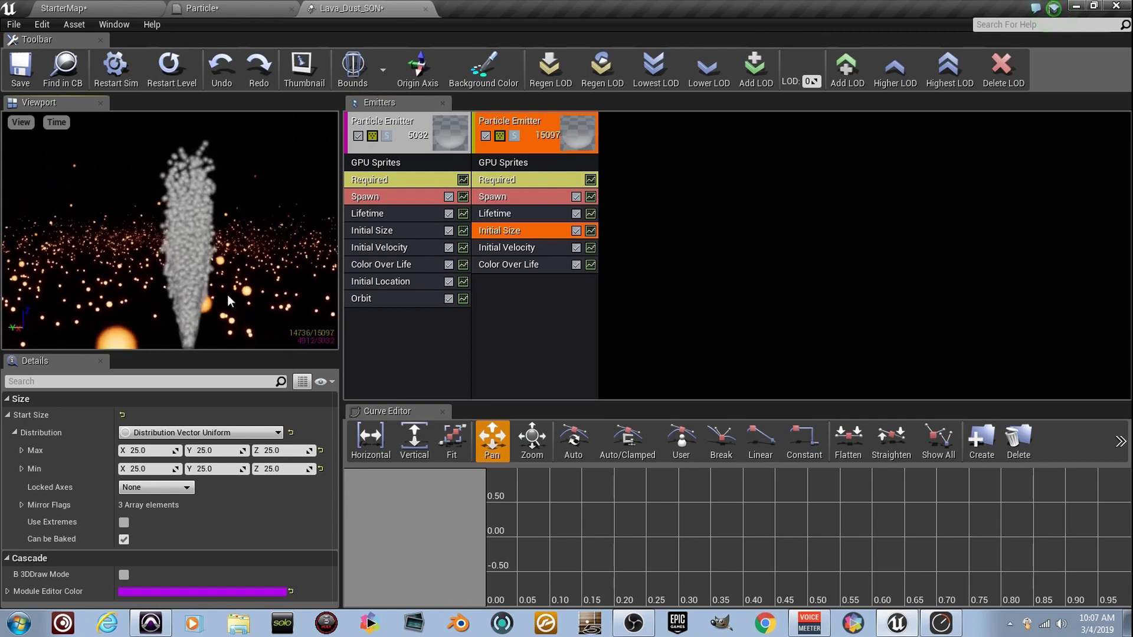
pyautogui.click(151, 450)
pyautogui.write('6')
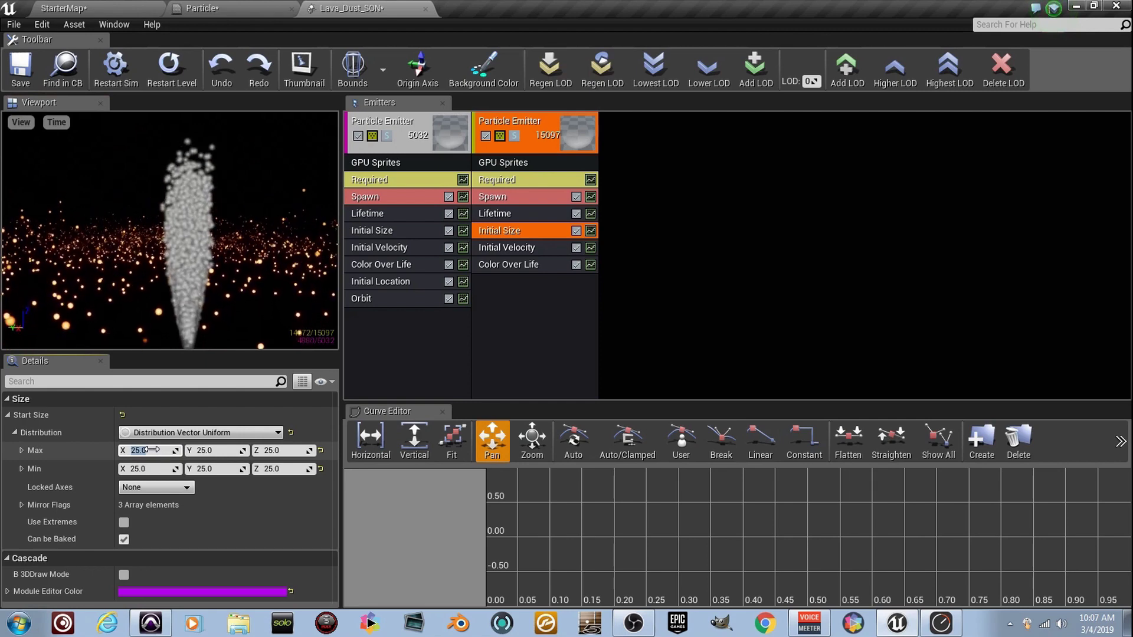
pyautogui.press('Tab')
pyautogui.write('6')
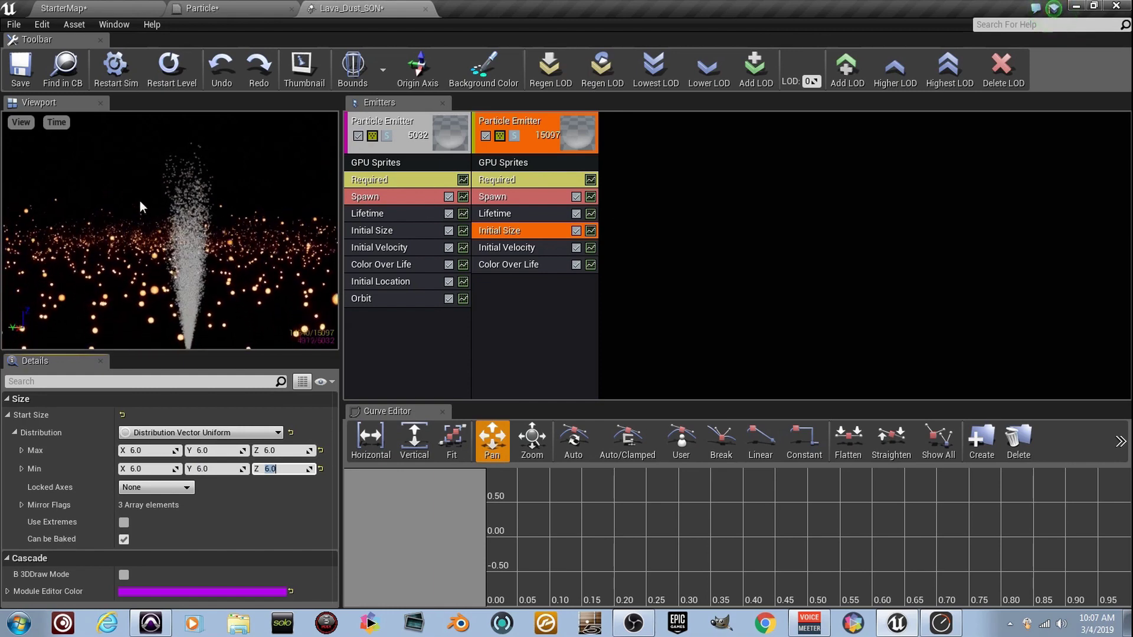
pyautogui.click(520, 198)
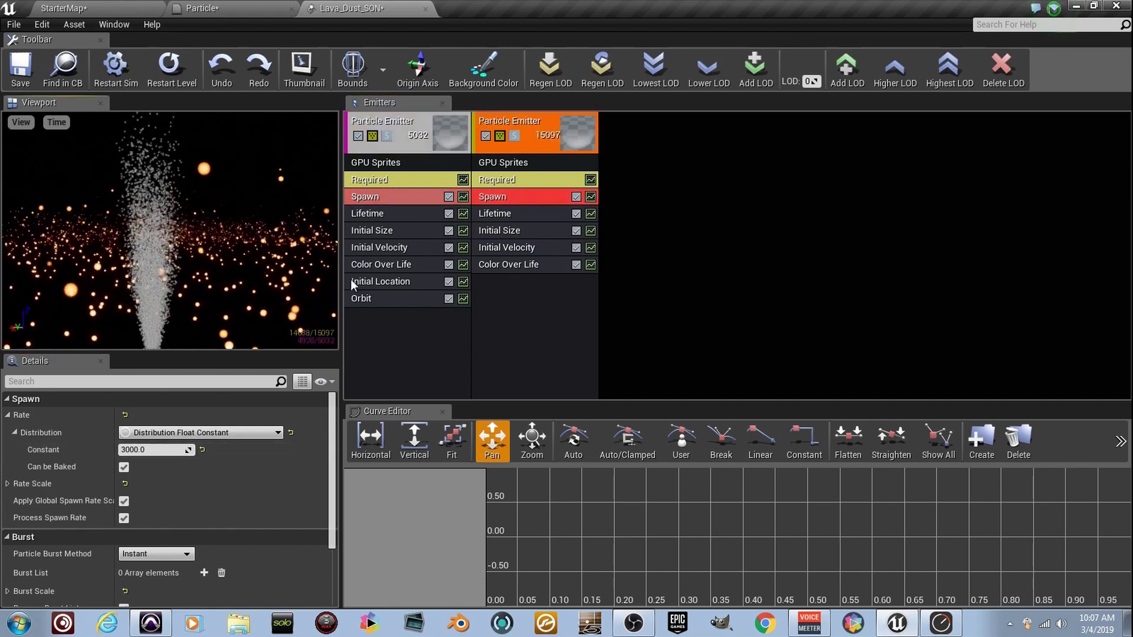
# Copy the Initial Location and Orbit modules from the first emitter into the second.
pyautogui.click(420, 286)
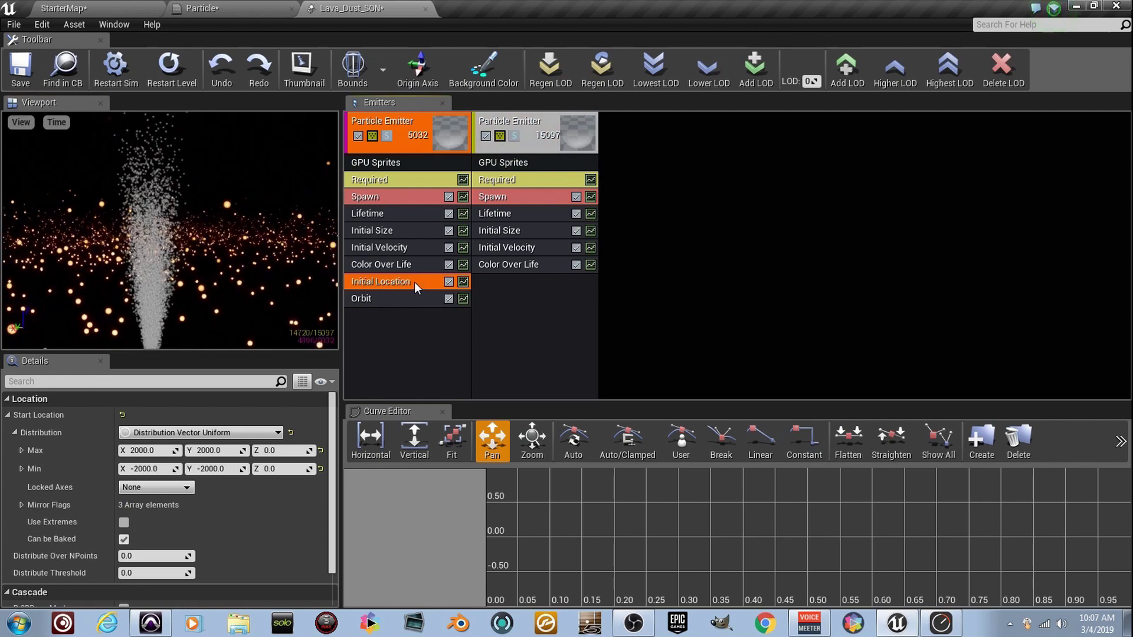
pyautogui.moveTo(414, 282); pyautogui.dragTo(550, 278)
pyautogui.moveTo(361, 300); pyautogui.dragTo(543, 301)
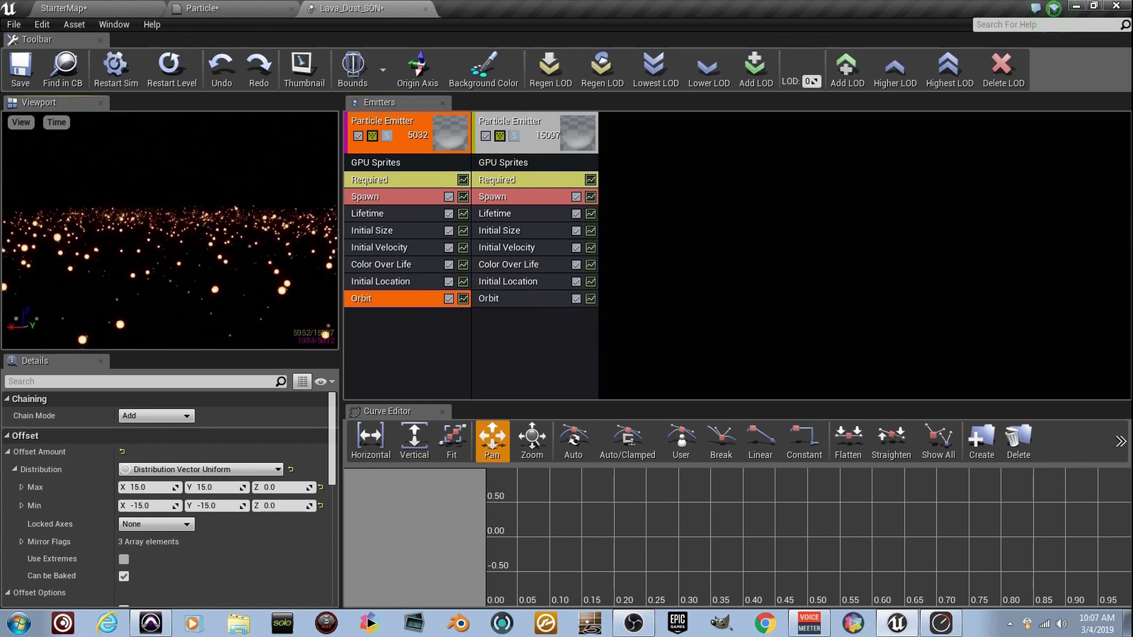
# Edit the second emitter's colour point 0 In Val, comparing against the first emitter's Color Over Life.
pyautogui.click(536, 267)
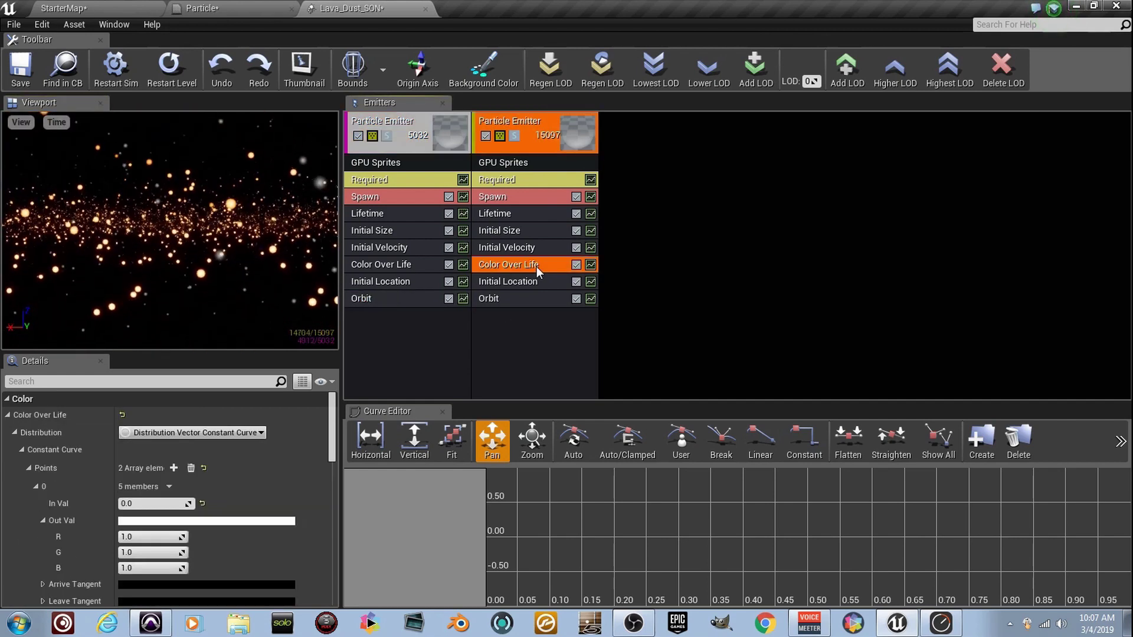
pyautogui.click(164, 503)
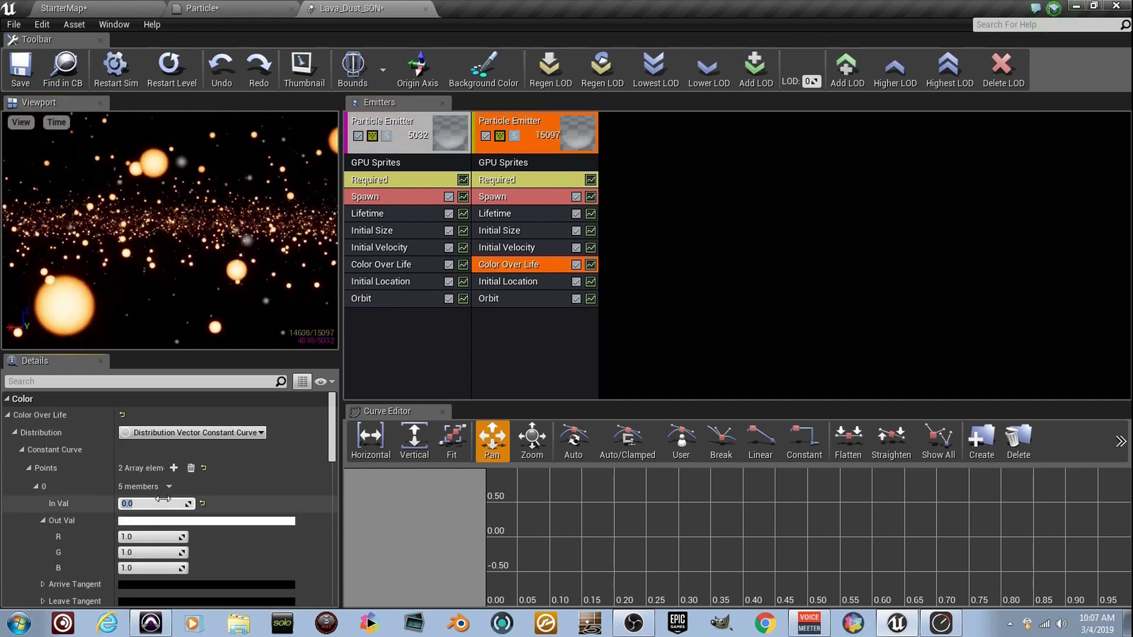
pyautogui.write('.00001')
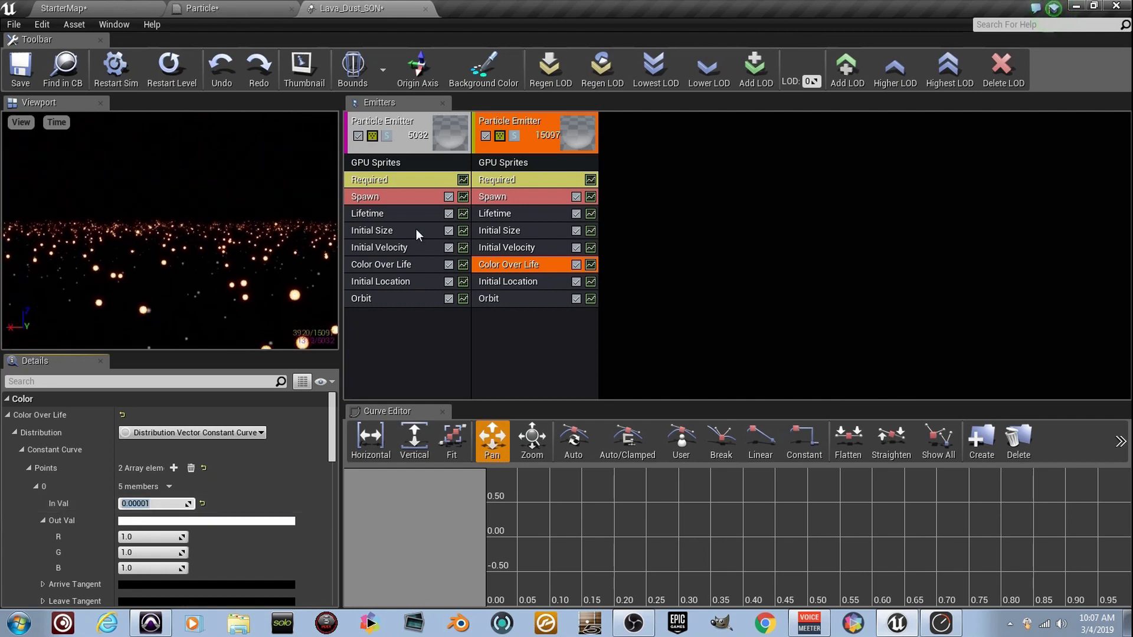
pyautogui.click(421, 269)
pyautogui.click(562, 263)
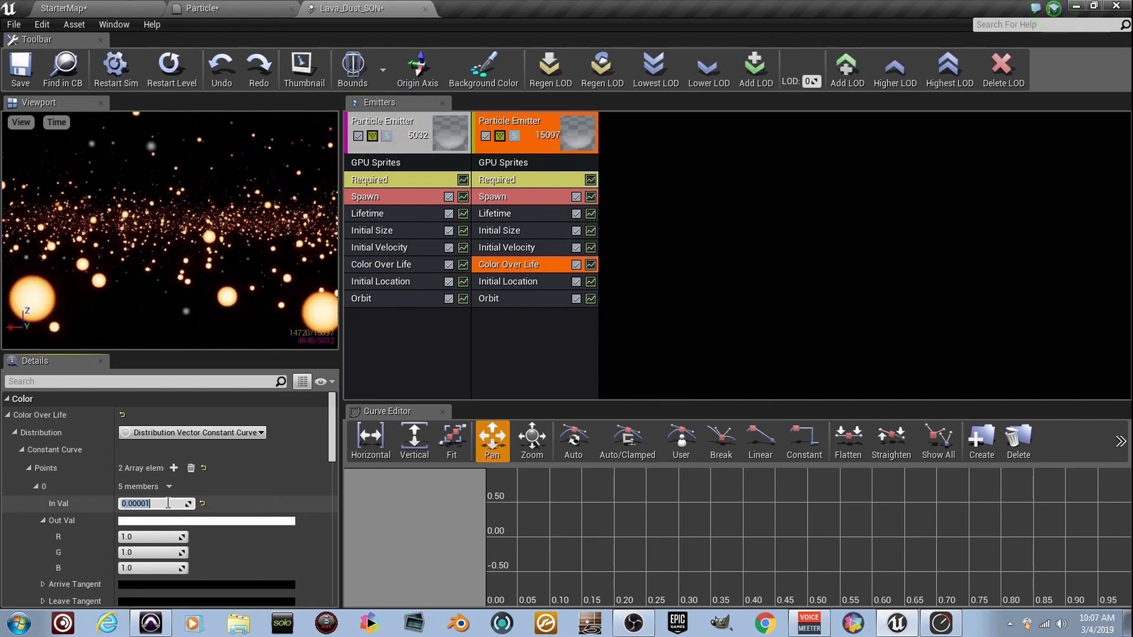
pyautogui.click(387, 260)
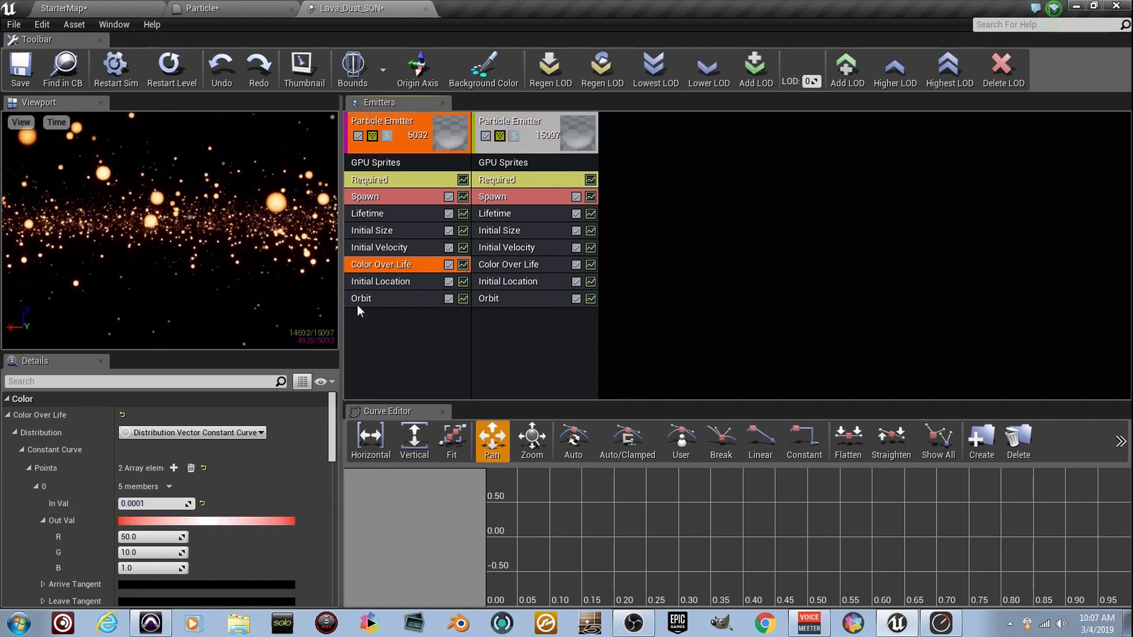
pyautogui.click(160, 503)
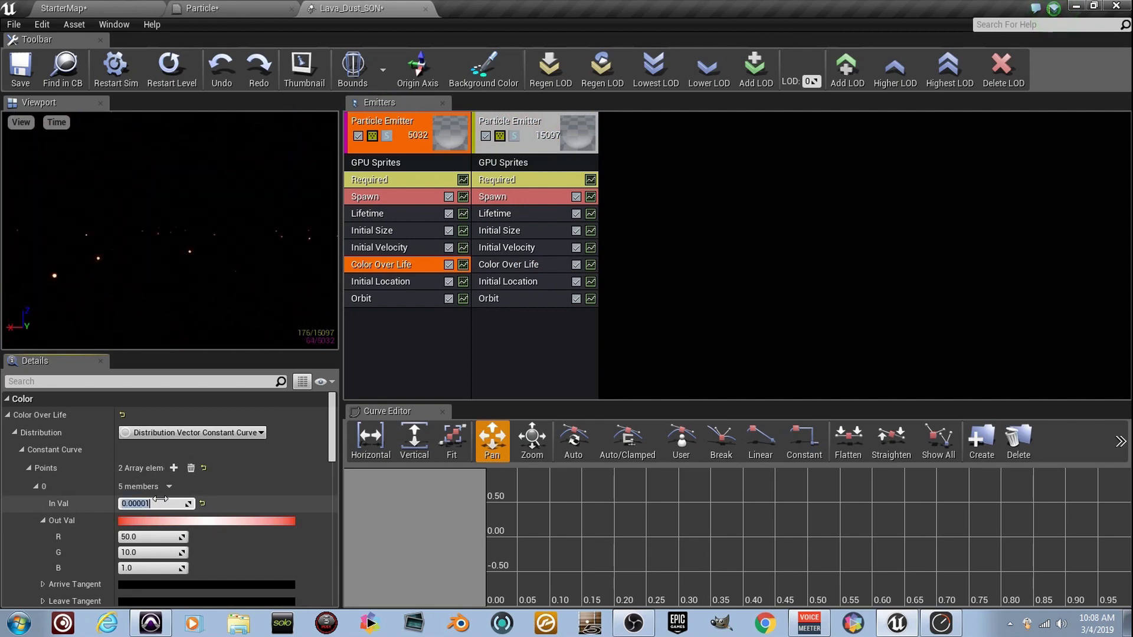
pyautogui.click(519, 274)
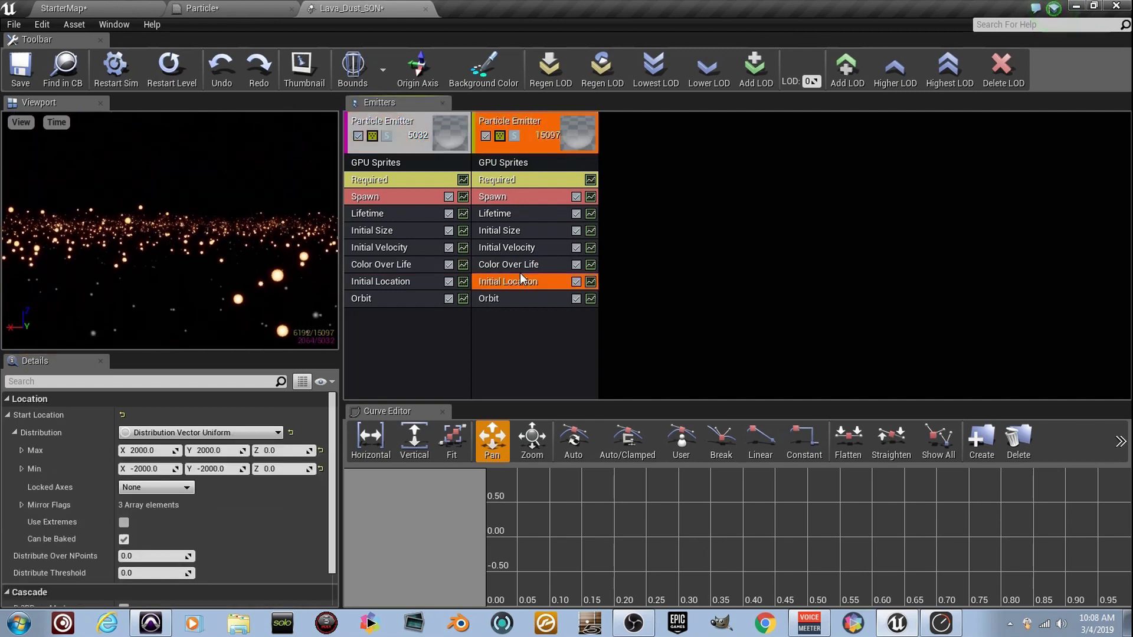
pyautogui.click(505, 266)
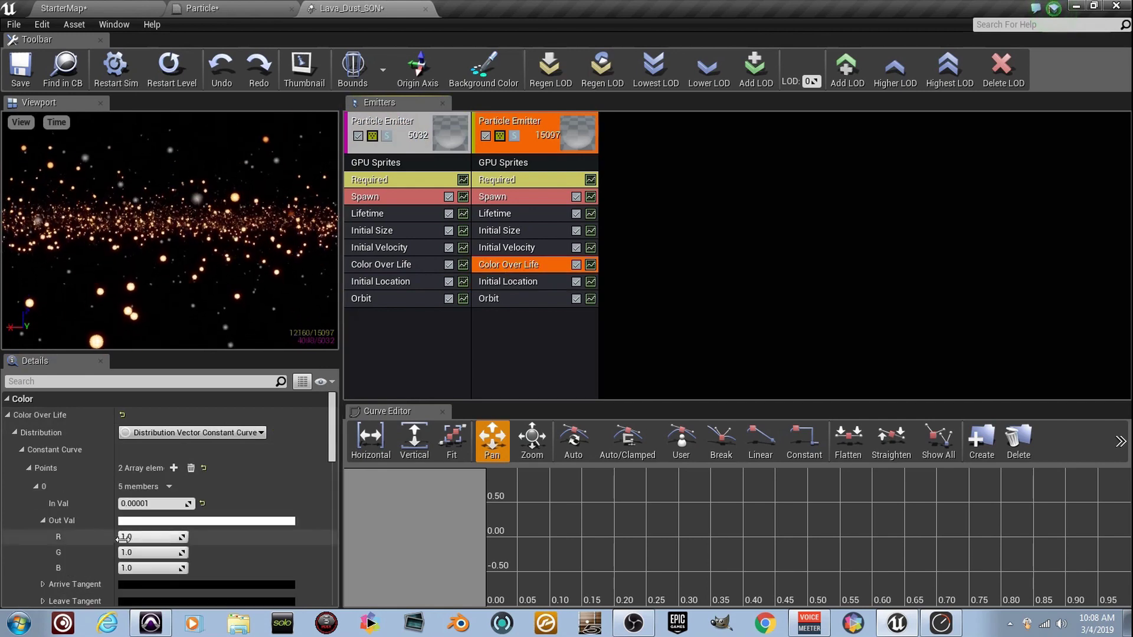
pyautogui.click(416, 264)
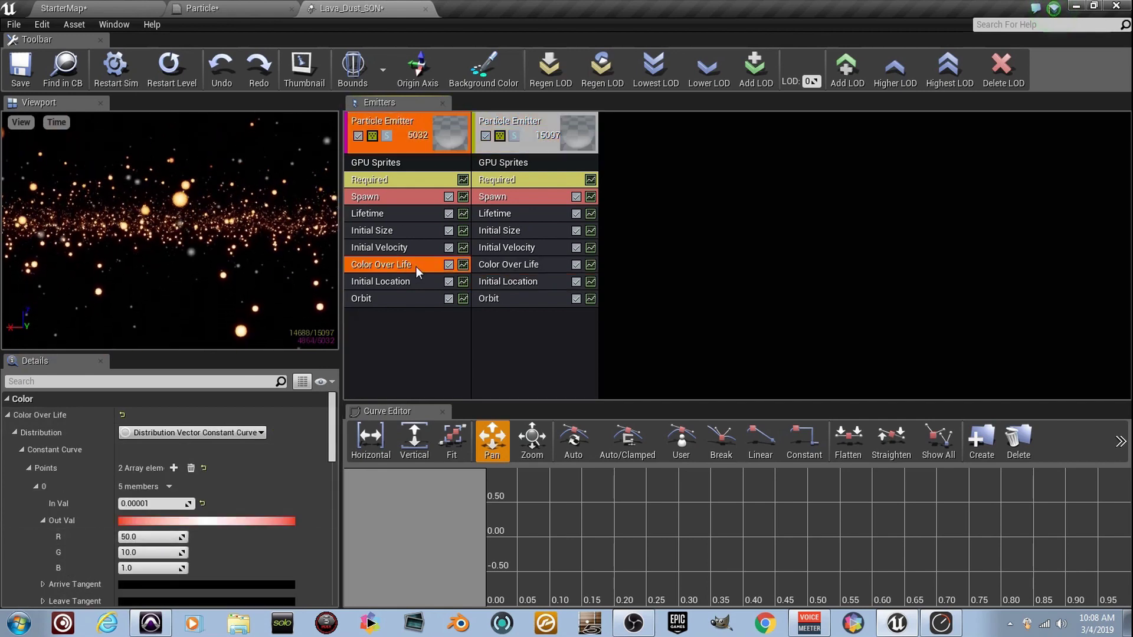
# Set the second emitter's start colour to R 50, G 1, B 1.
pyautogui.click(534, 268)
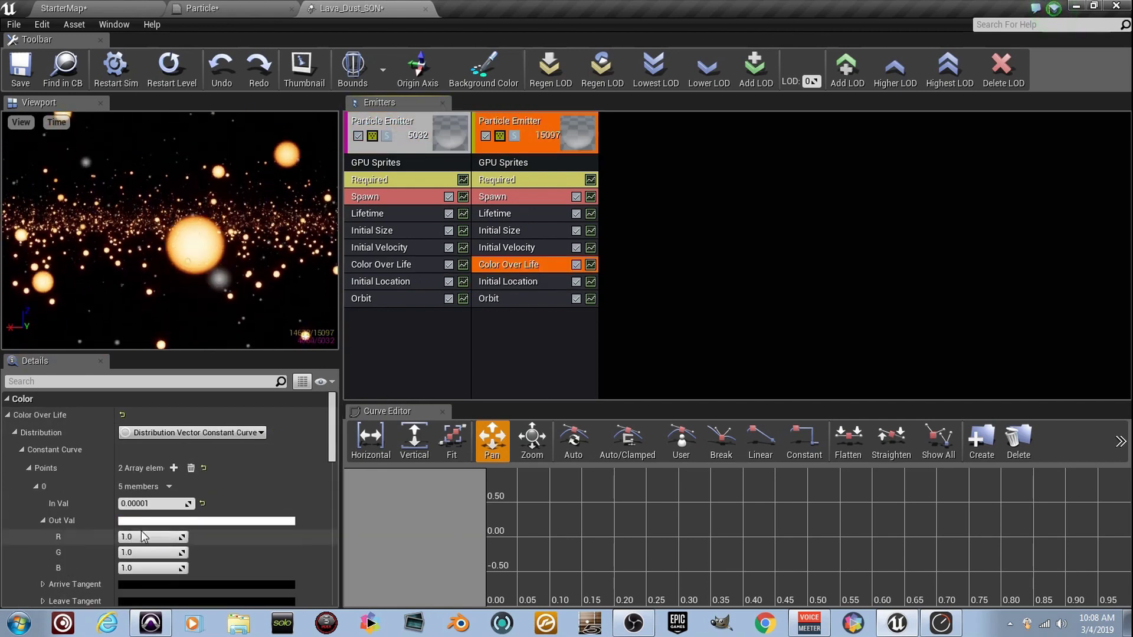
pyautogui.click(136, 537)
pyautogui.write('50')
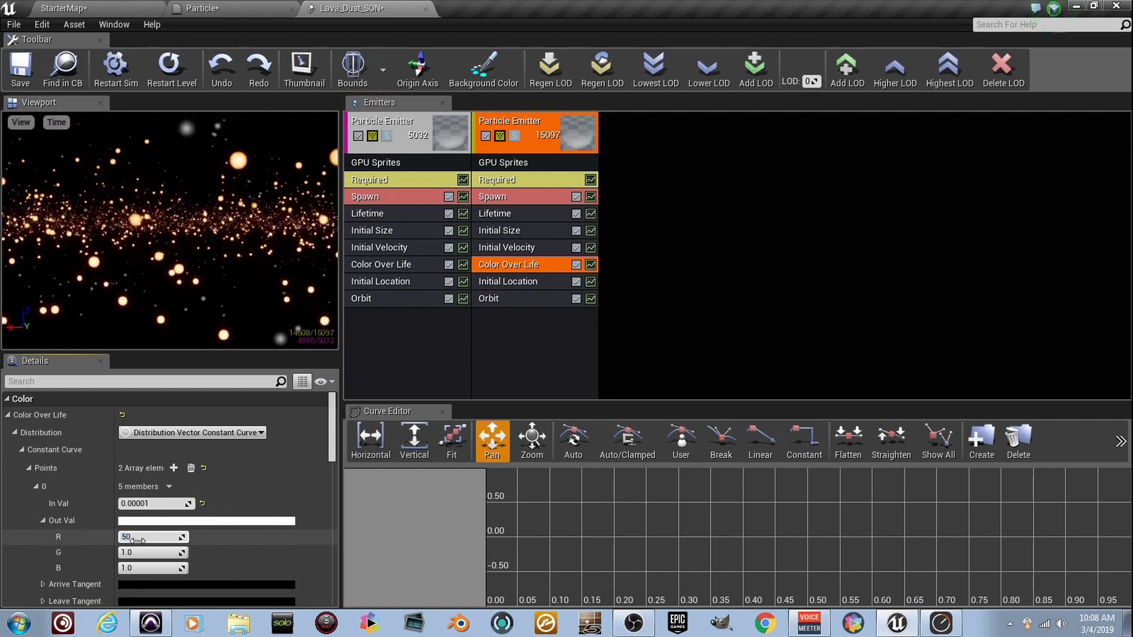
pyautogui.press('Tab')
pyautogui.write('11')
pyautogui.press('Return')
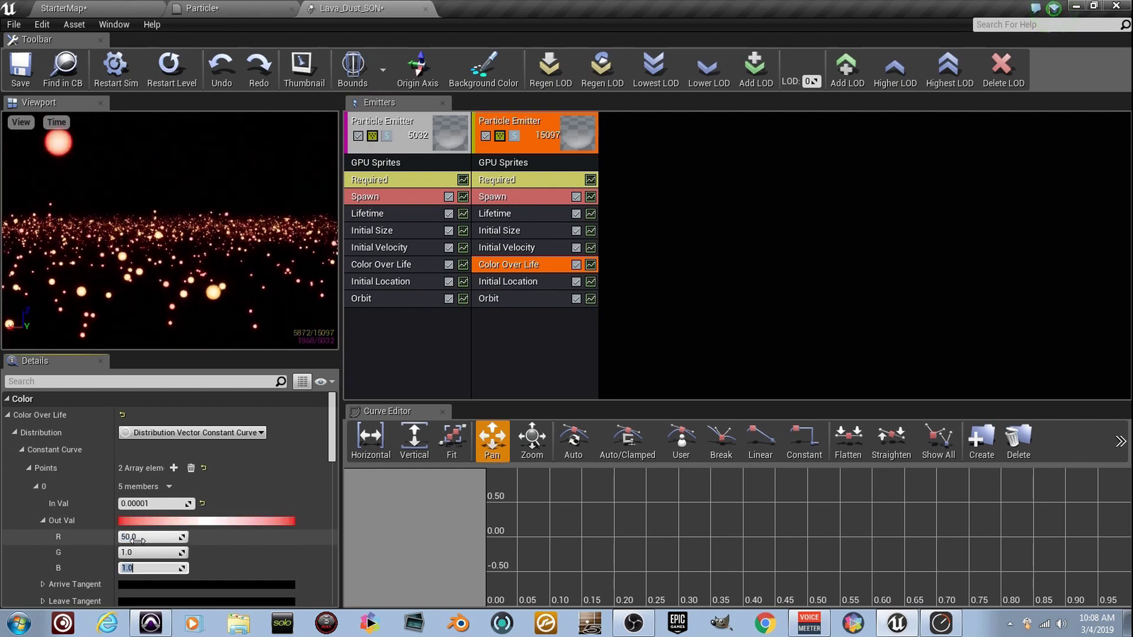
# Set the second emitter's end colour to R 0.1, G 0, B 0.
pyautogui.scroll(-5, 206, 531)
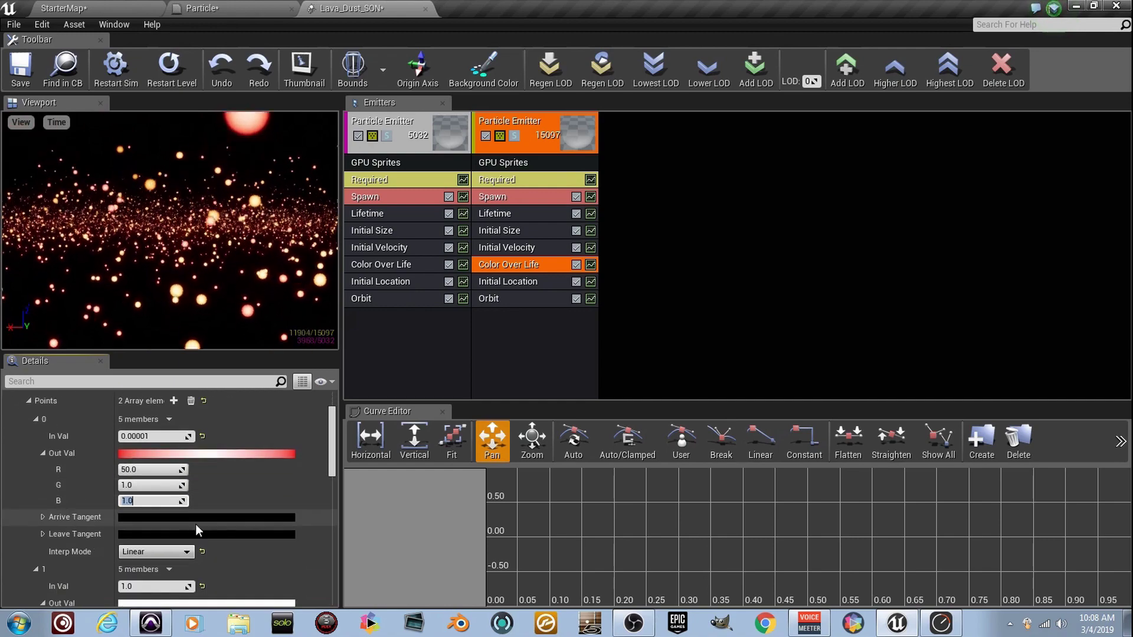
pyautogui.scroll(-1, 169, 562)
pyautogui.click(166, 529)
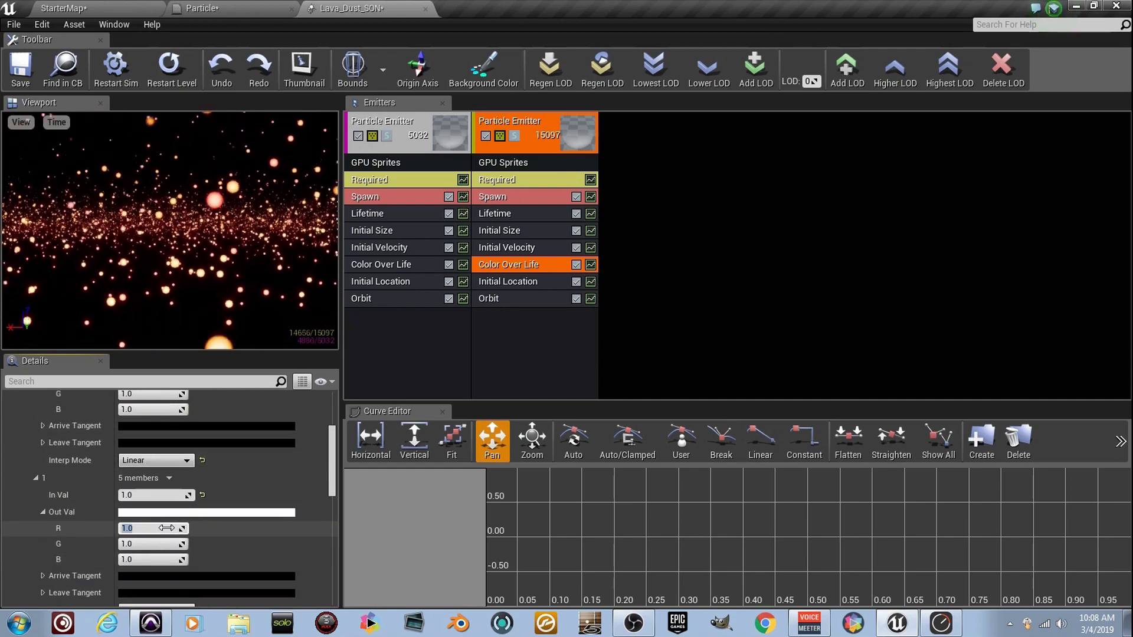
pyautogui.write('.1')
pyautogui.press('Tab')
pyautogui.write('0')
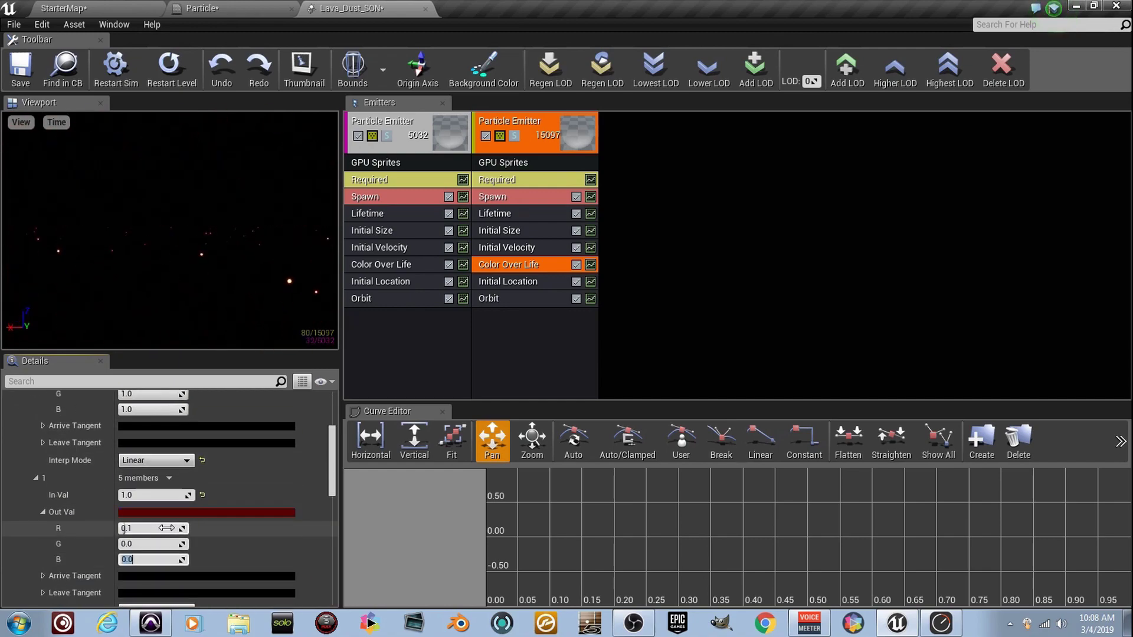
pyautogui.click(267, 235)
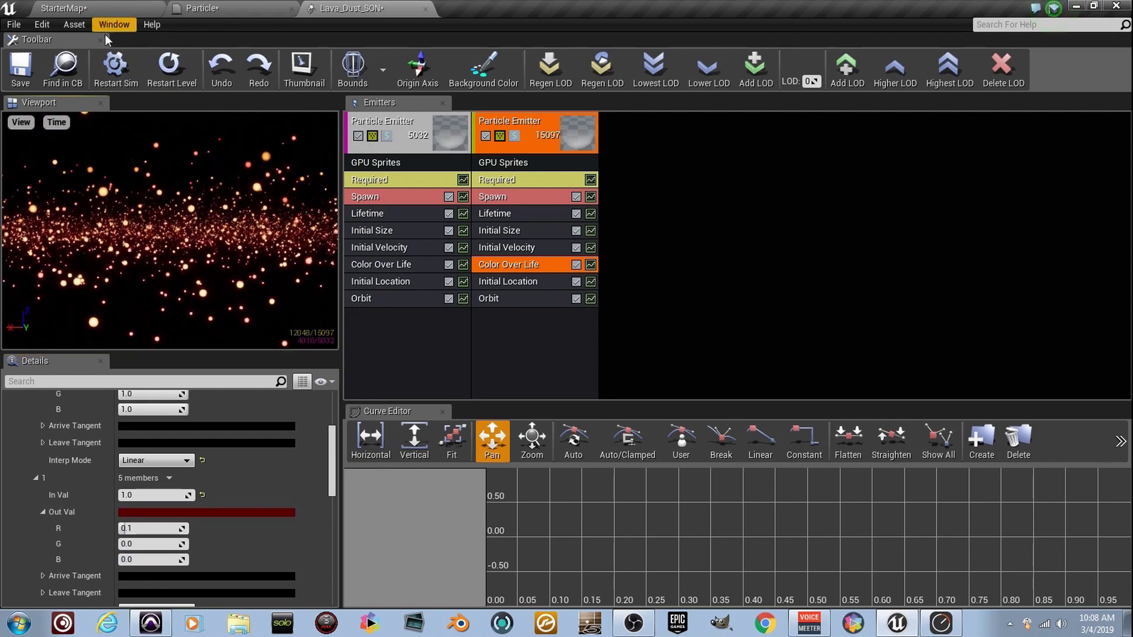
# Save Lava_Dust_SON, set fixed bounds, and restart the simulation.
pyautogui.click(36, 80)
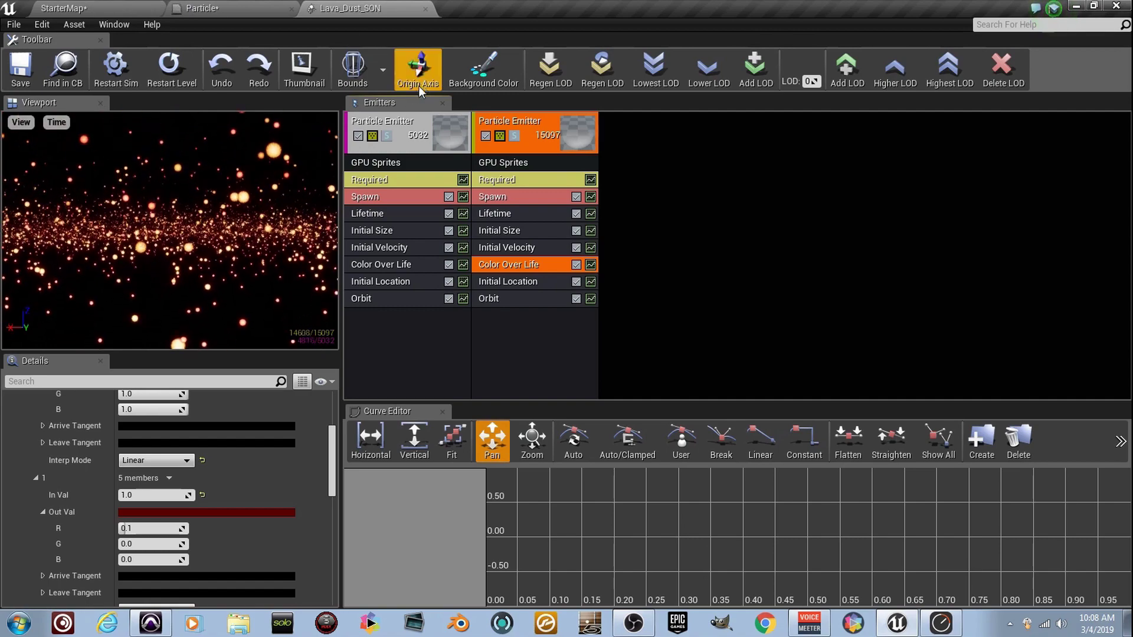
pyautogui.click(383, 77)
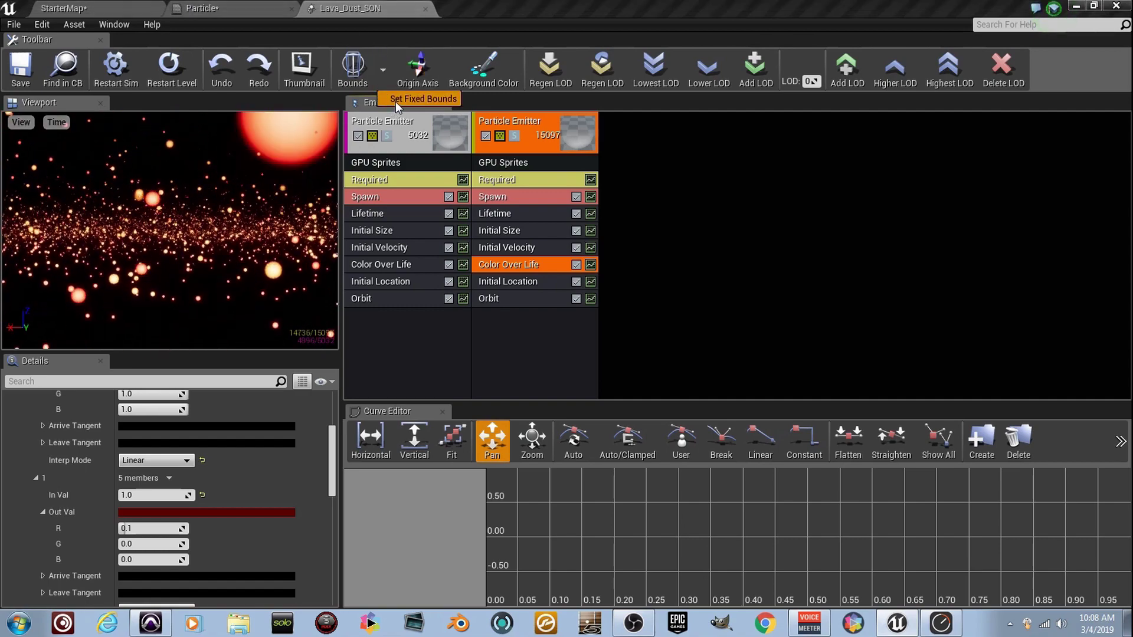
pyautogui.click(182, 81)
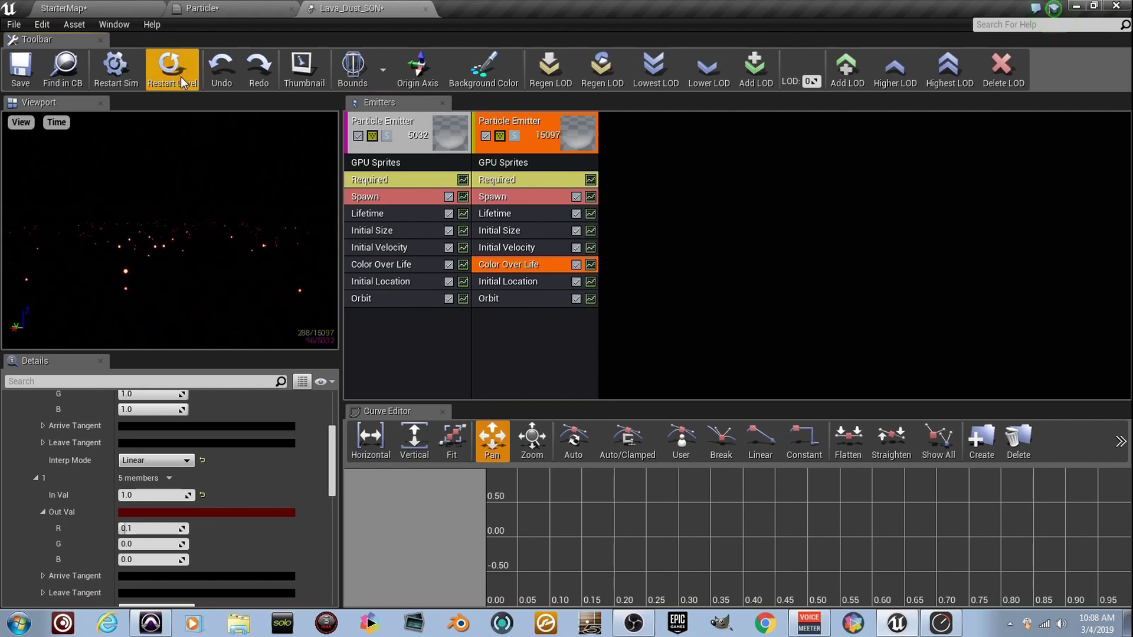
pyautogui.click(109, 72)
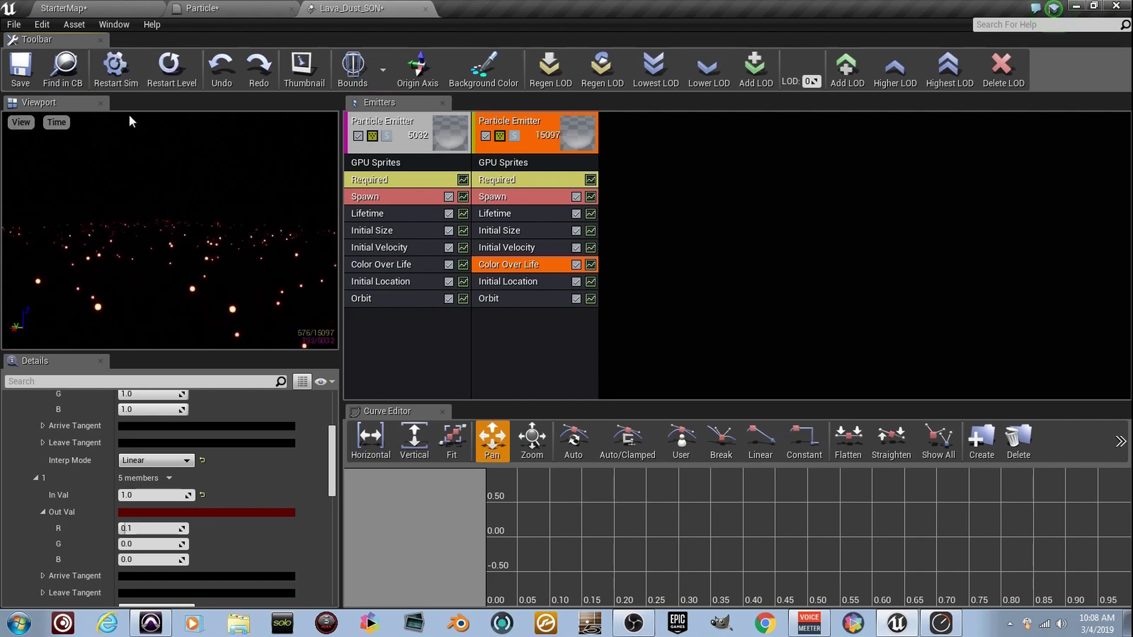
# View the orange and red dust floating above the lava pool in StarterMap.
pyautogui.click(129, 9)
pyautogui.moveTo(564, 351)
pyautogui.mouseDown(button='right')
pyautogui.moveTo(371, 352)
pyautogui.moveTo(564, 354)
pyautogui.mouseUp(button='right')
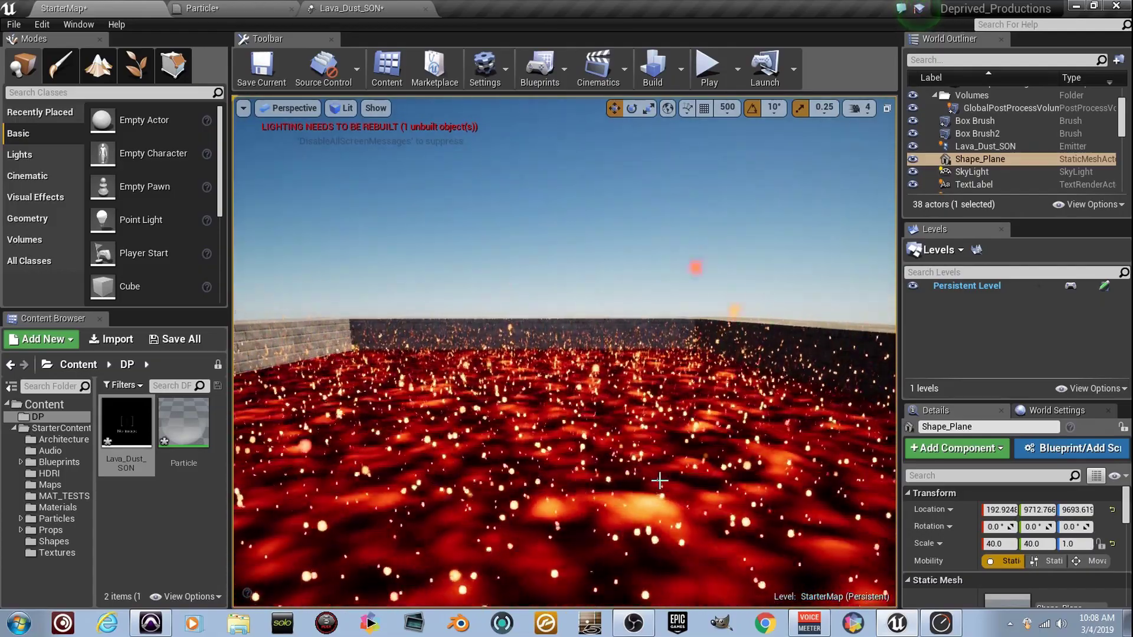
pyautogui.moveTo(638, 474); pyautogui.dragTo(639, 474, button='right')
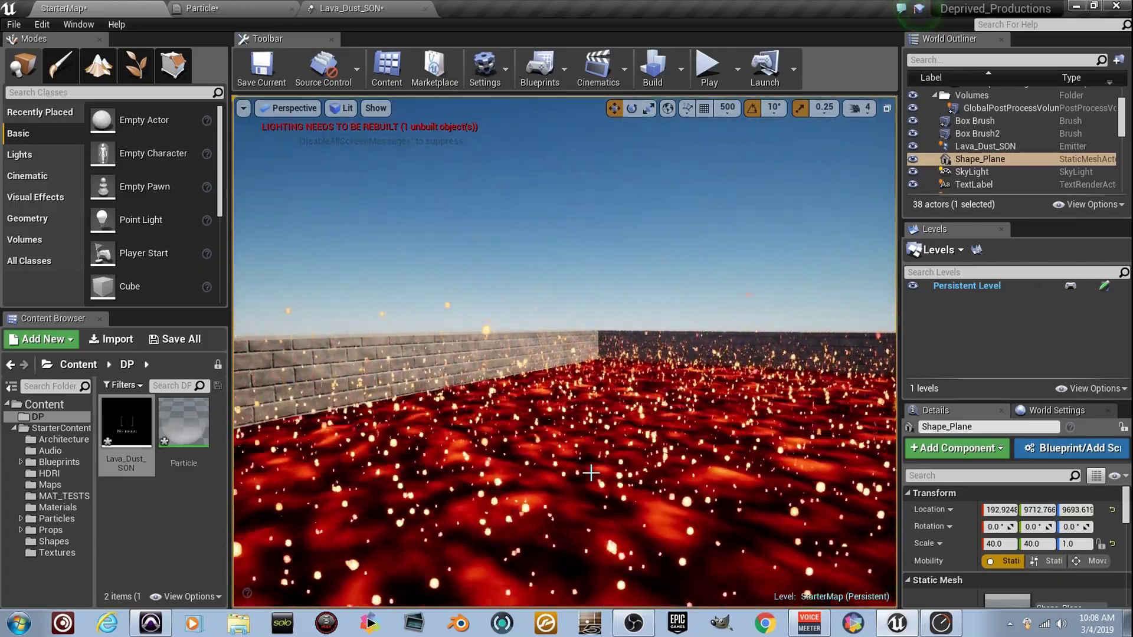
pyautogui.doubleClick(190, 421)
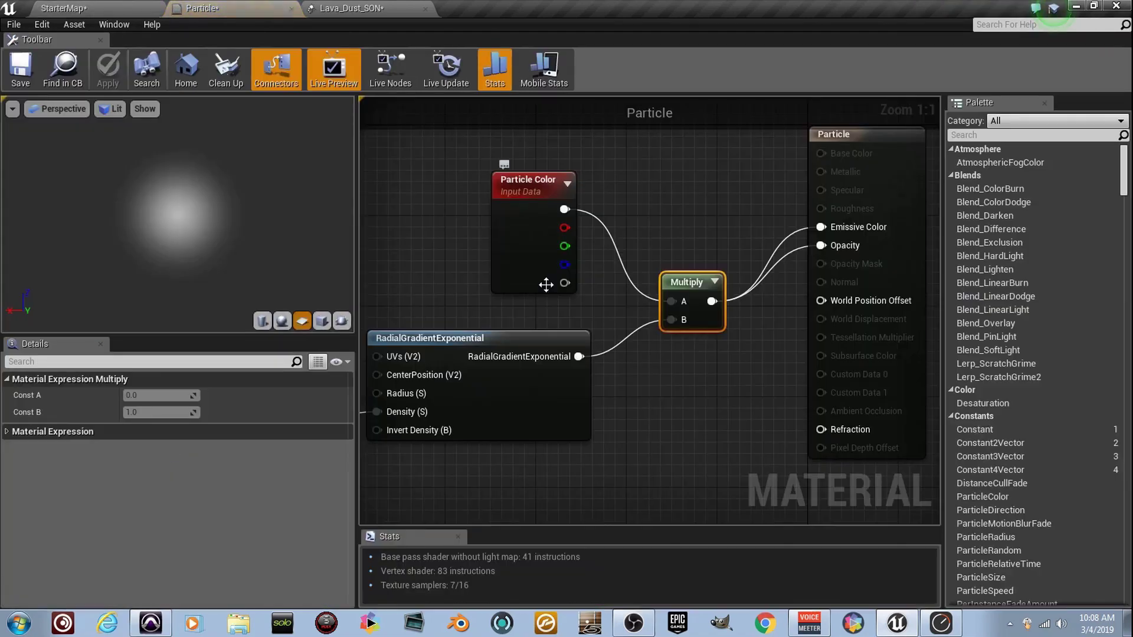
pyautogui.scroll(-3, 506, 410)
pyautogui.scroll(1, 468, 410)
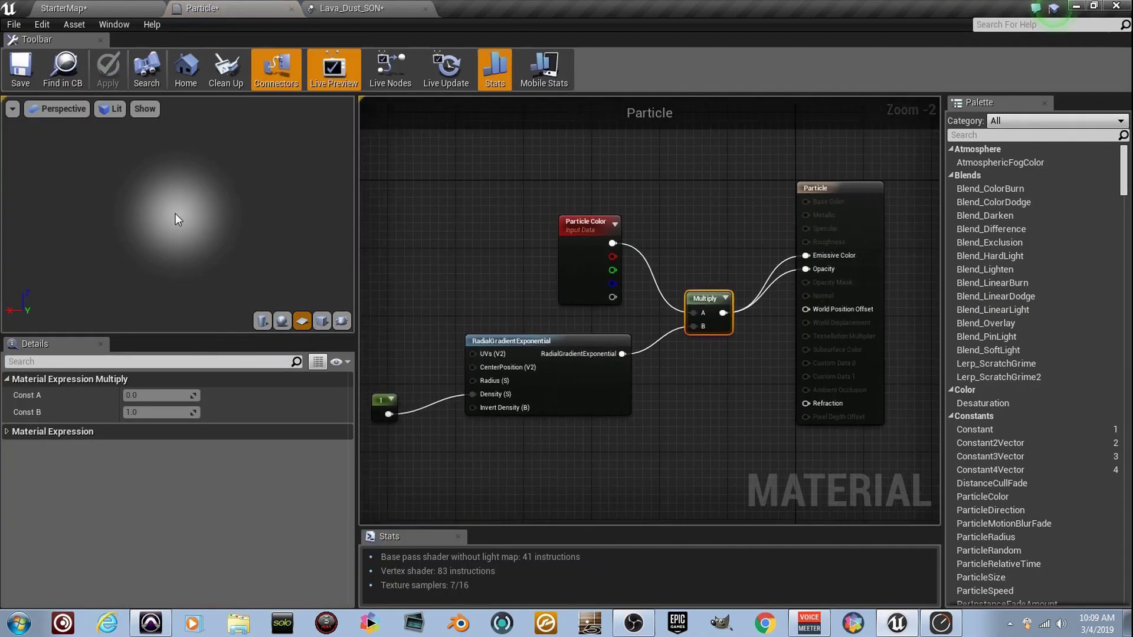
pyautogui.click(156, 15)
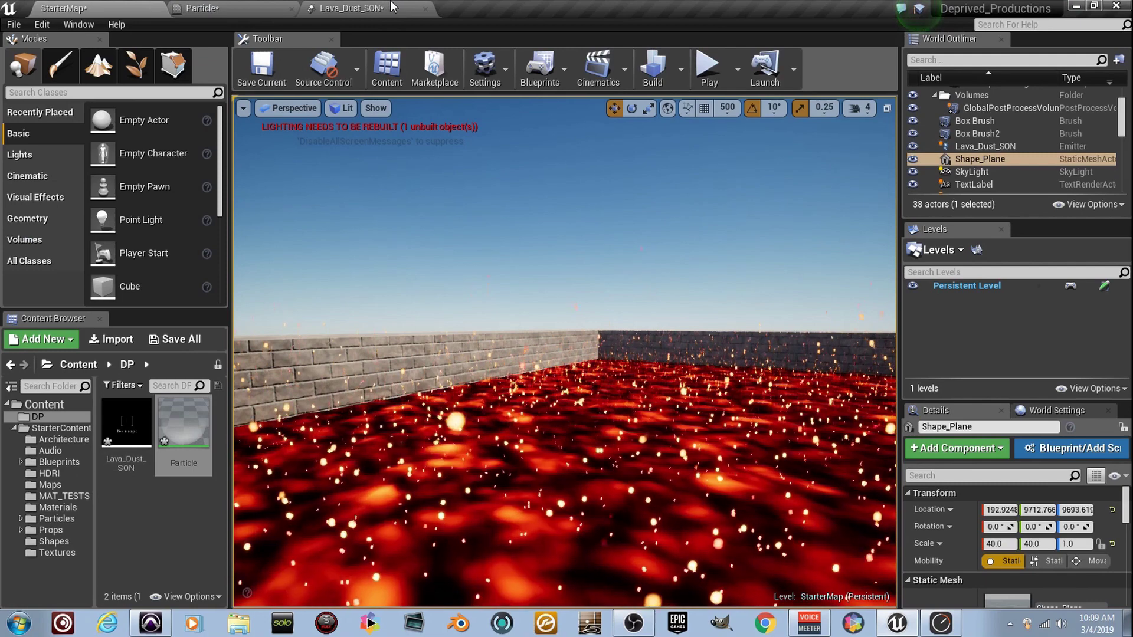
pyautogui.click(392, 7)
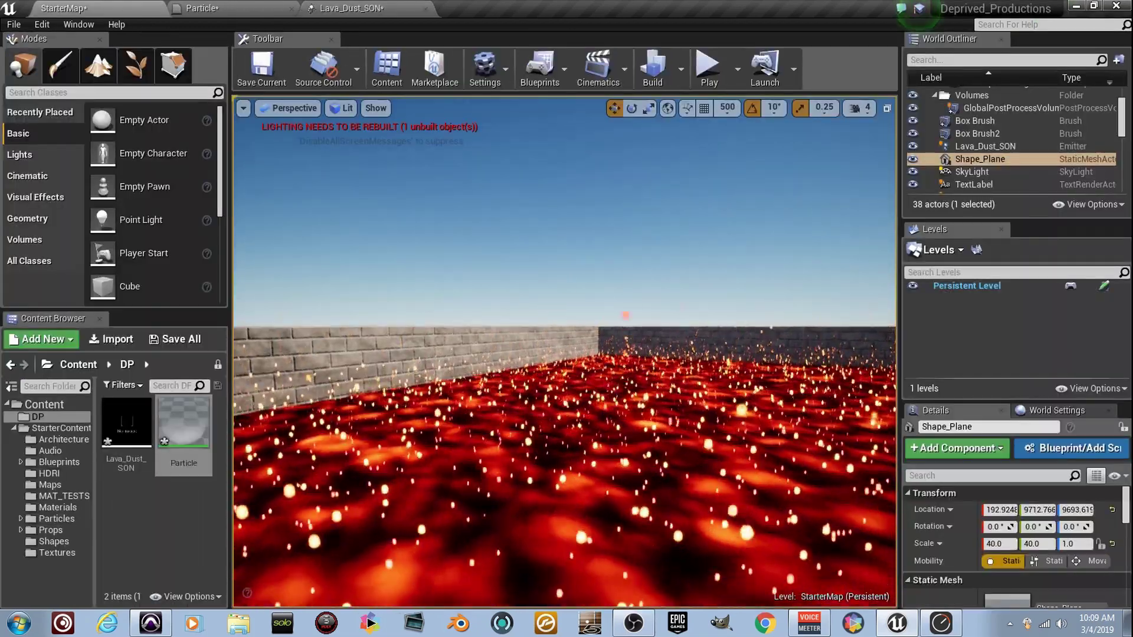
pyautogui.moveTo(430, 357); pyautogui.dragTo(607, 348, button='right')
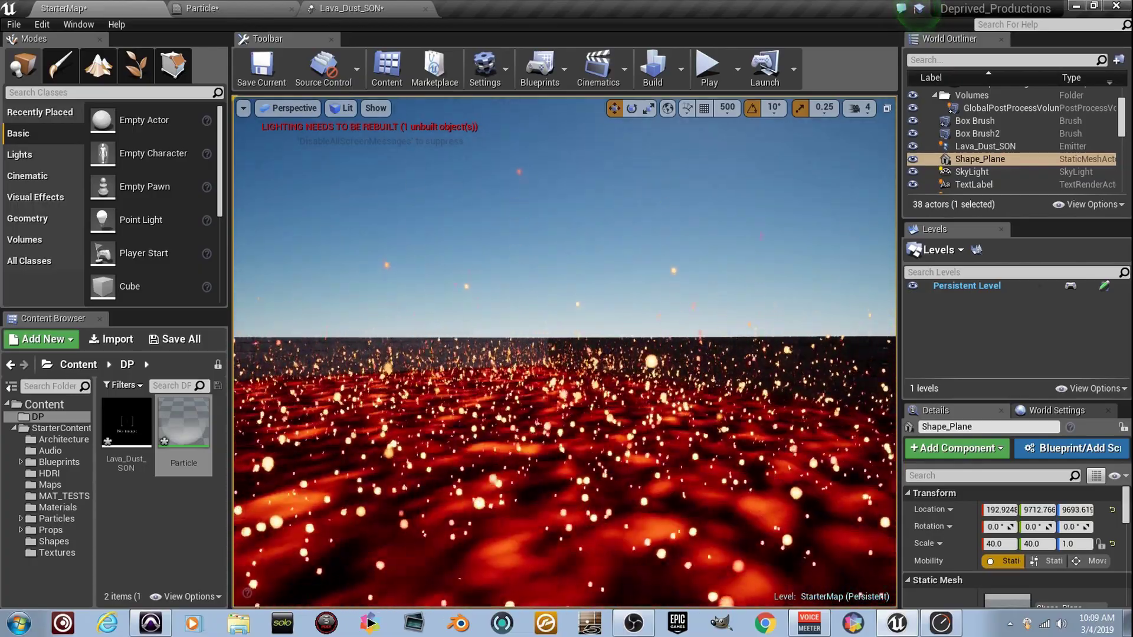
pyautogui.moveTo(565, 352); pyautogui.dragTo(675, 336, button='right')
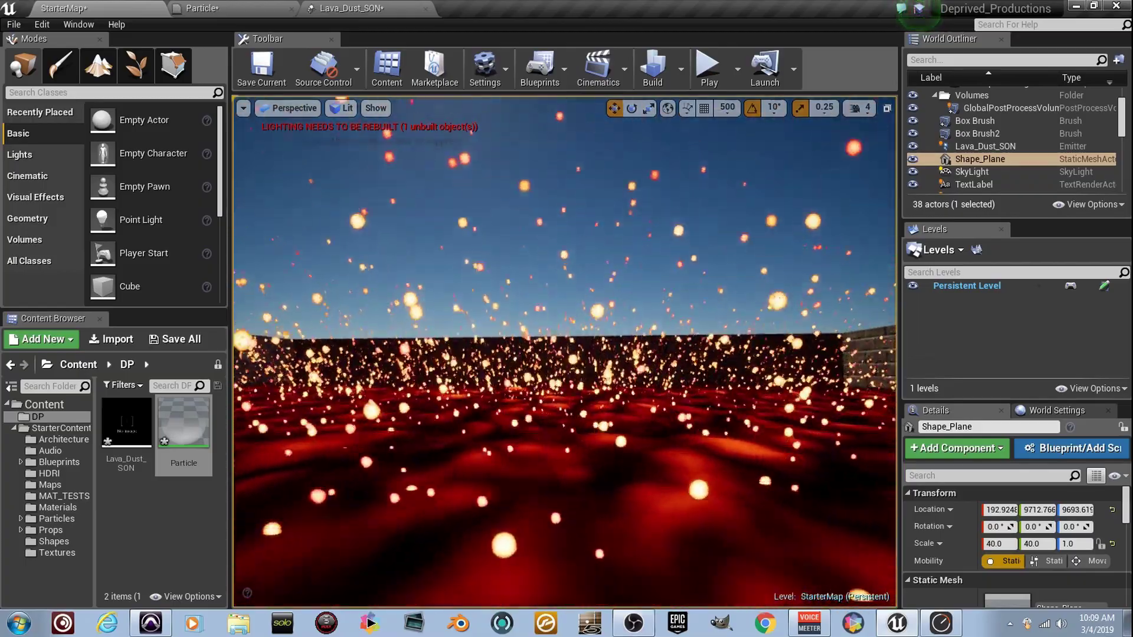
pyautogui.moveTo(675, 337)
pyautogui.mouseDown(button='right')
pyautogui.moveTo(549, 336)
pyautogui.moveTo(838, 339)
pyautogui.mouseUp(button='right')
pyautogui.moveTo(454, 348); pyautogui.dragTo(484, 348, button='right')
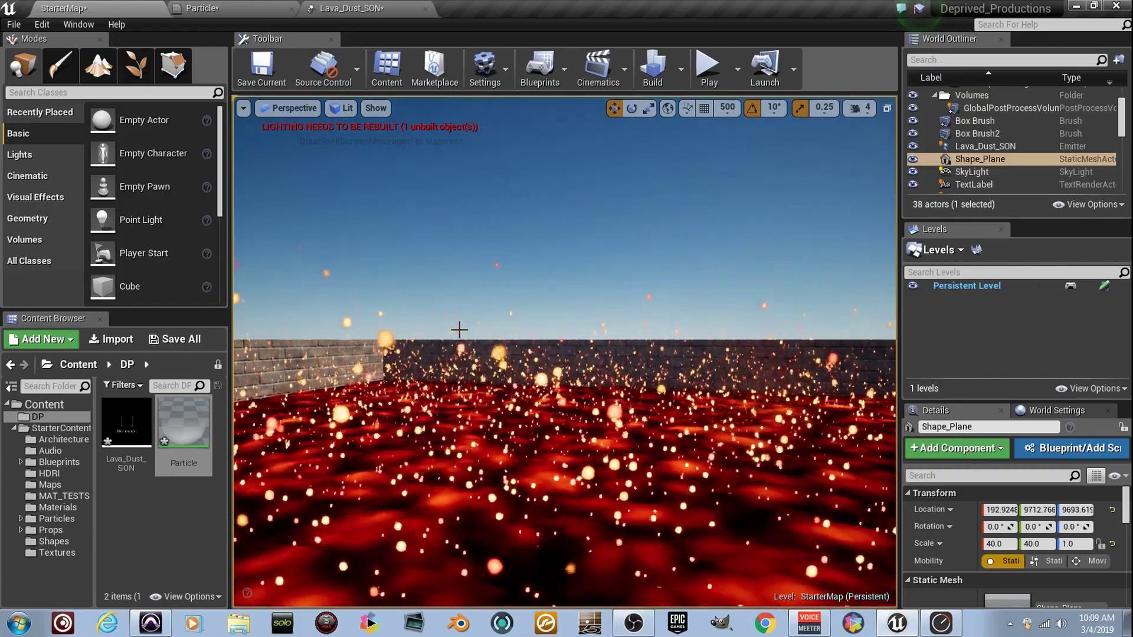
pyautogui.moveTo(459, 330); pyautogui.dragTo(749, 367, button='right')
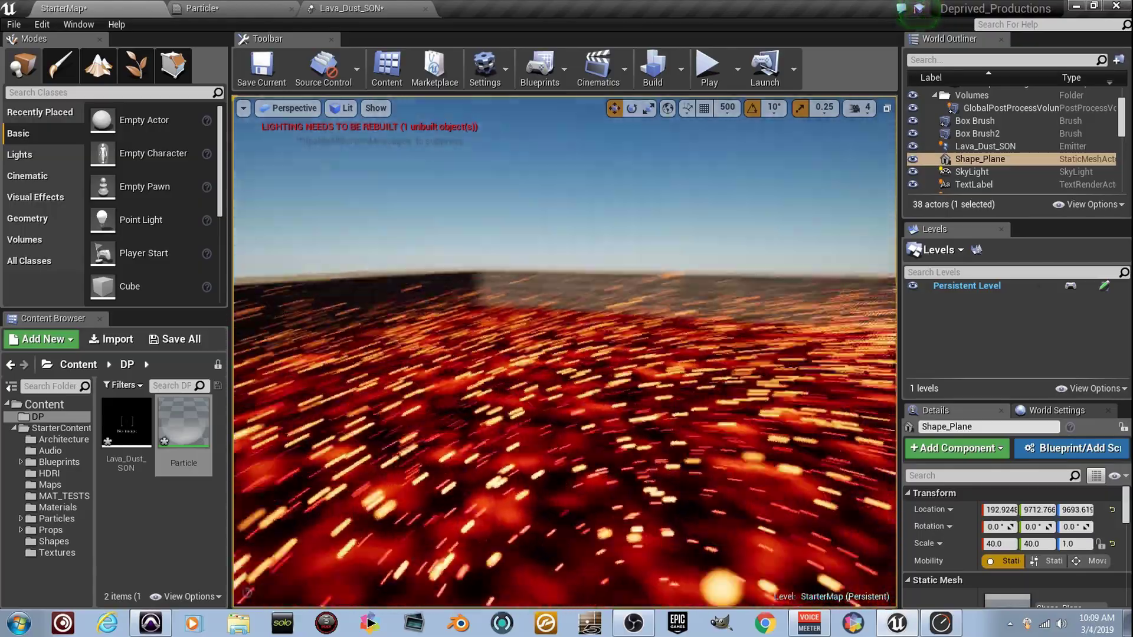
pyautogui.moveTo(484, 359); pyautogui.dragTo(567, 361, button='right')
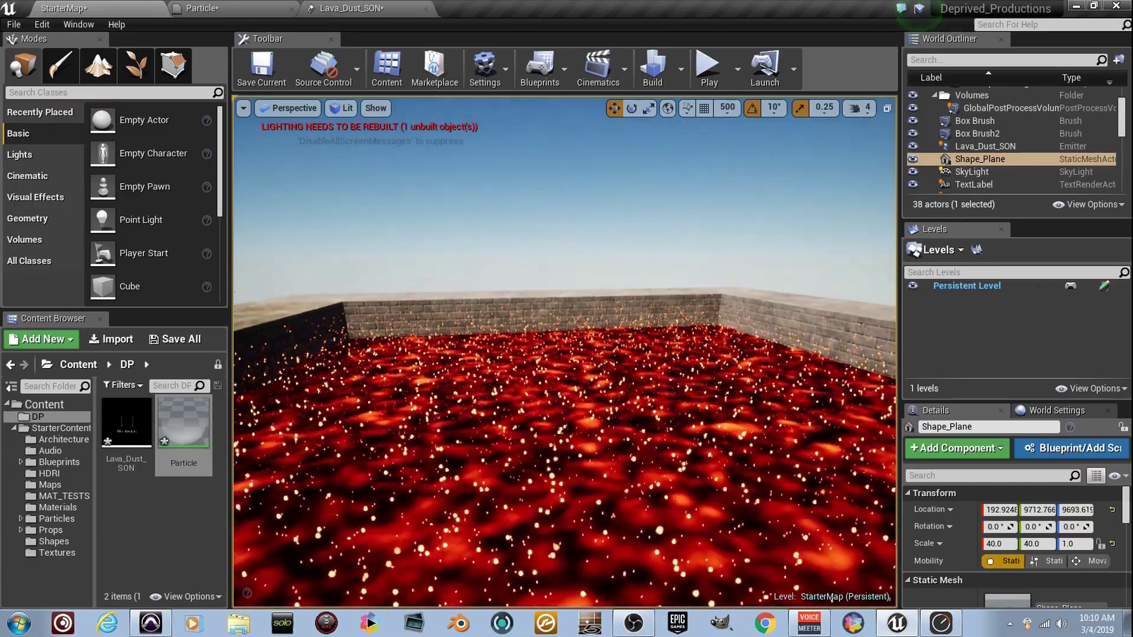
pyautogui.moveTo(567, 361); pyautogui.dragTo(458, 331, button='right')
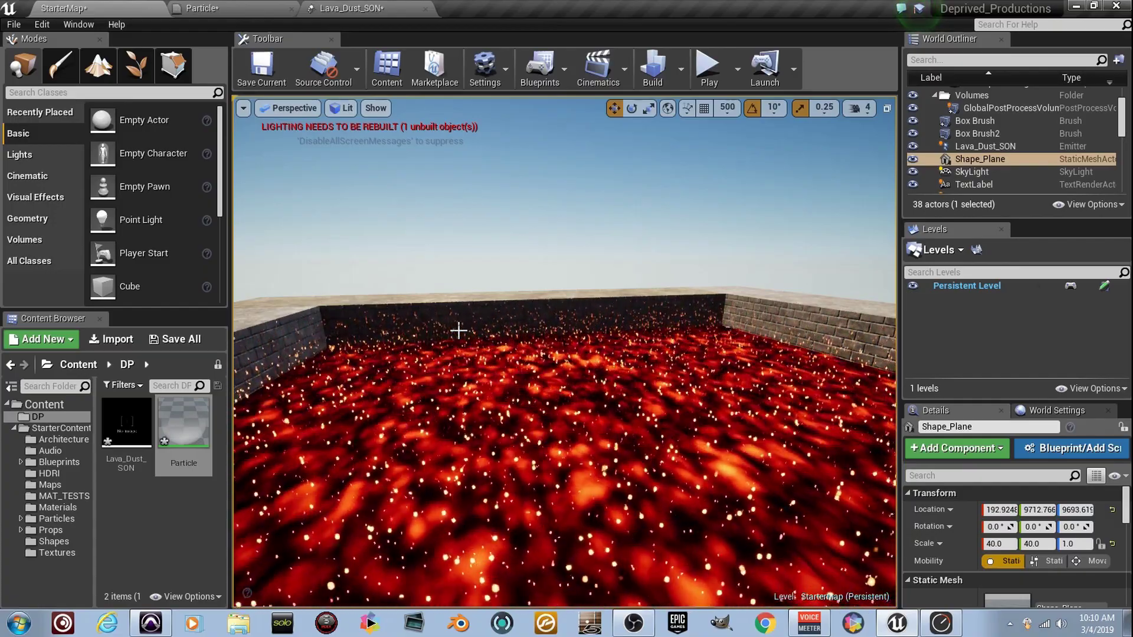
pyautogui.press('w')
pyautogui.moveTo(458, 330)
pyautogui.mouseDown(button='right')
pyautogui.moveTo(467, 348)
pyautogui.moveTo(460, 331)
pyautogui.mouseUp(button='right')
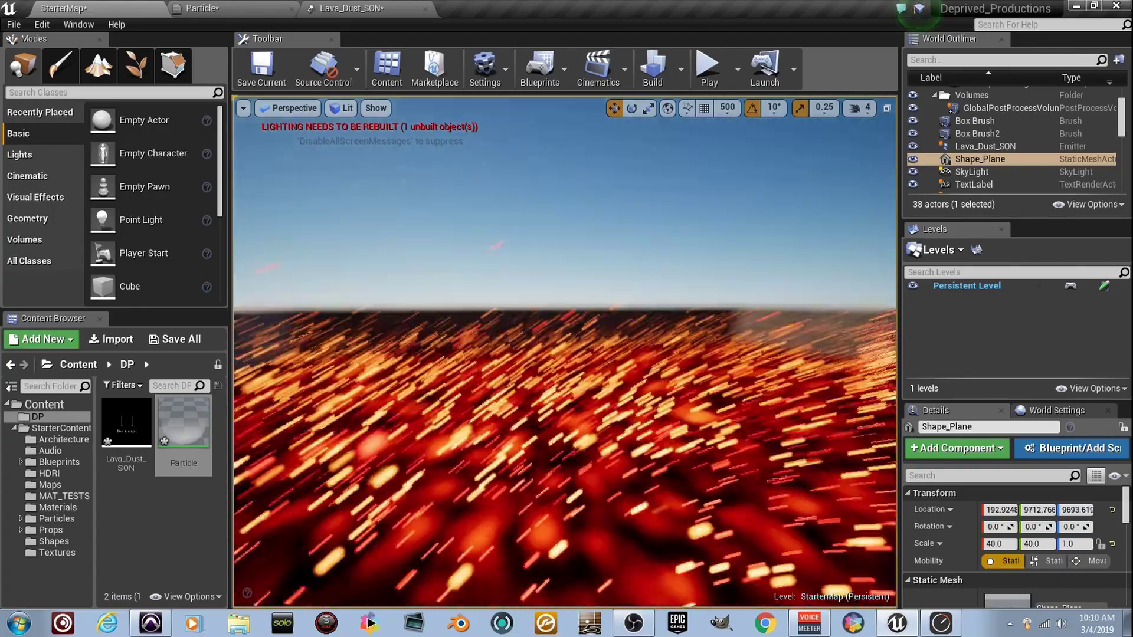
pyautogui.moveTo(458, 260); pyautogui.dragTo(459, 331)
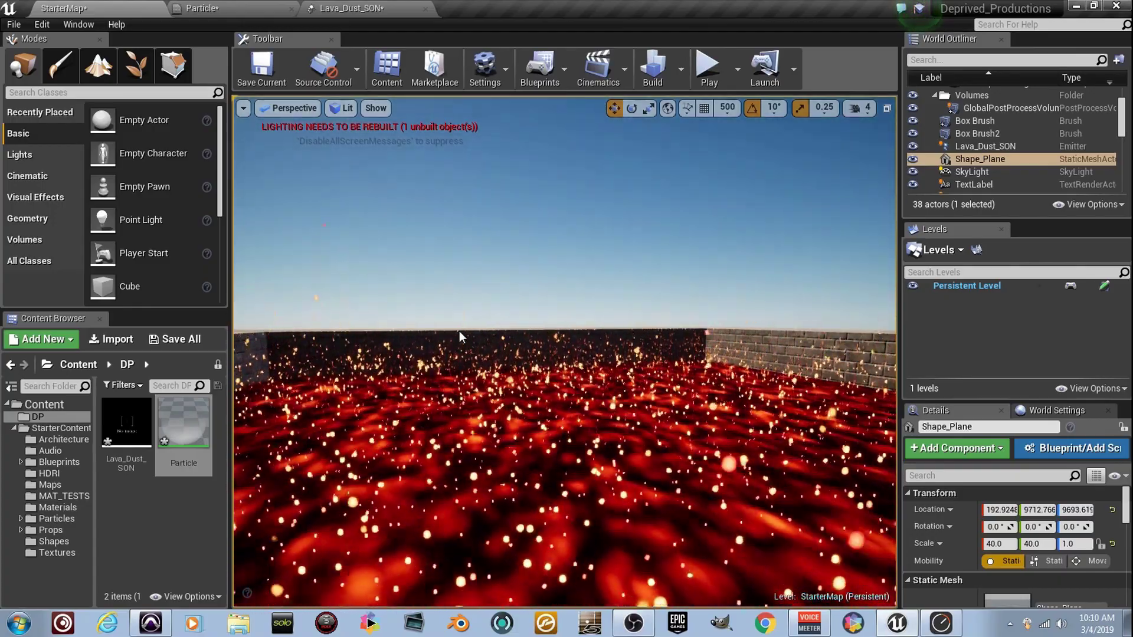